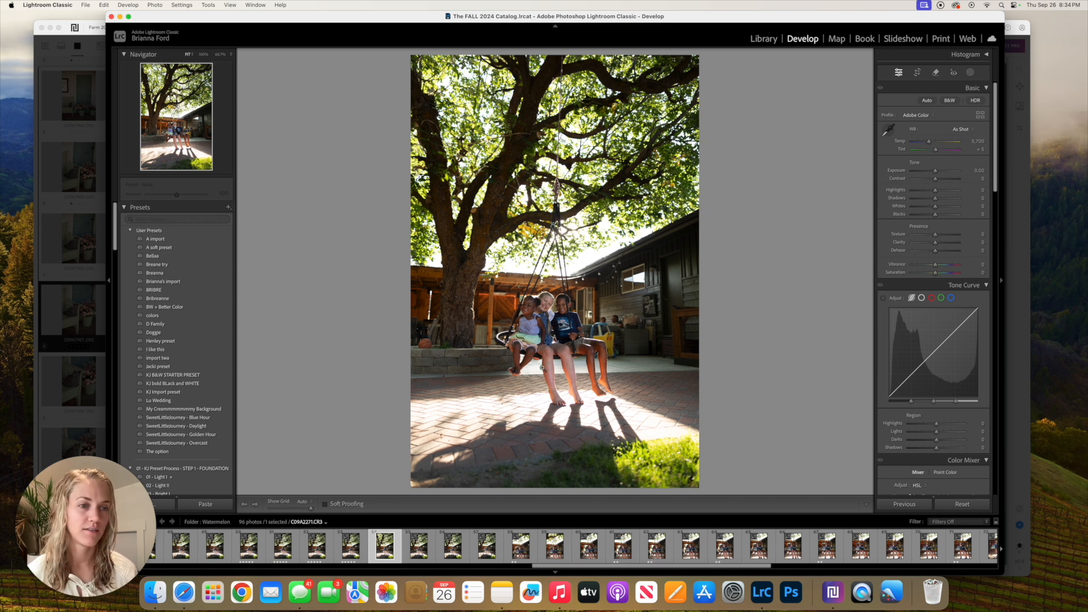
- Set the swing photo's basic tone to Highlights -56, Shadows +59 and Blacks +38
click(920, 191)
click(950, 199)
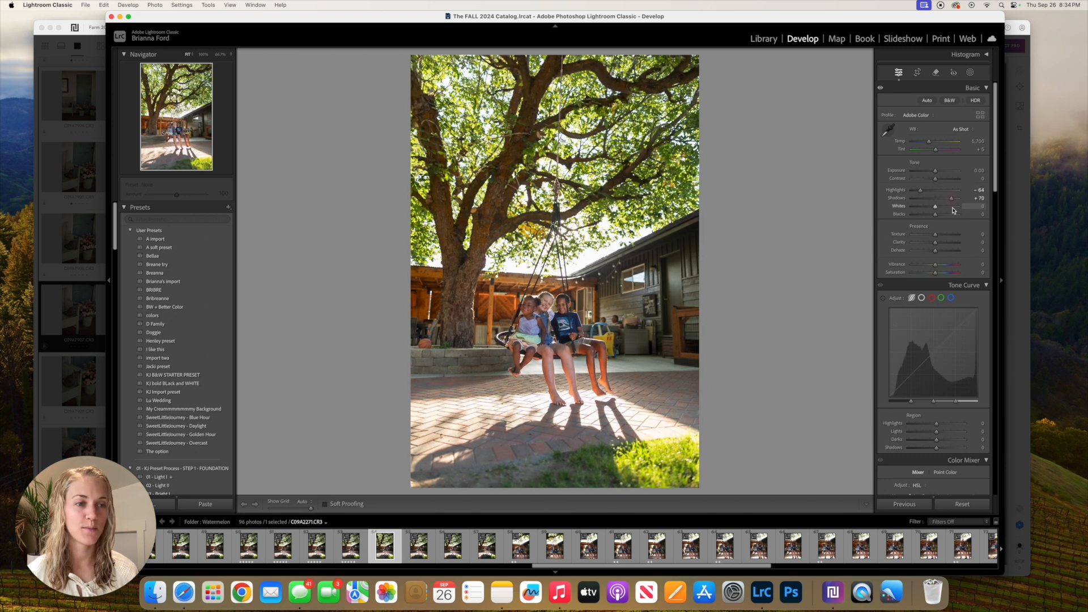
click(946, 215)
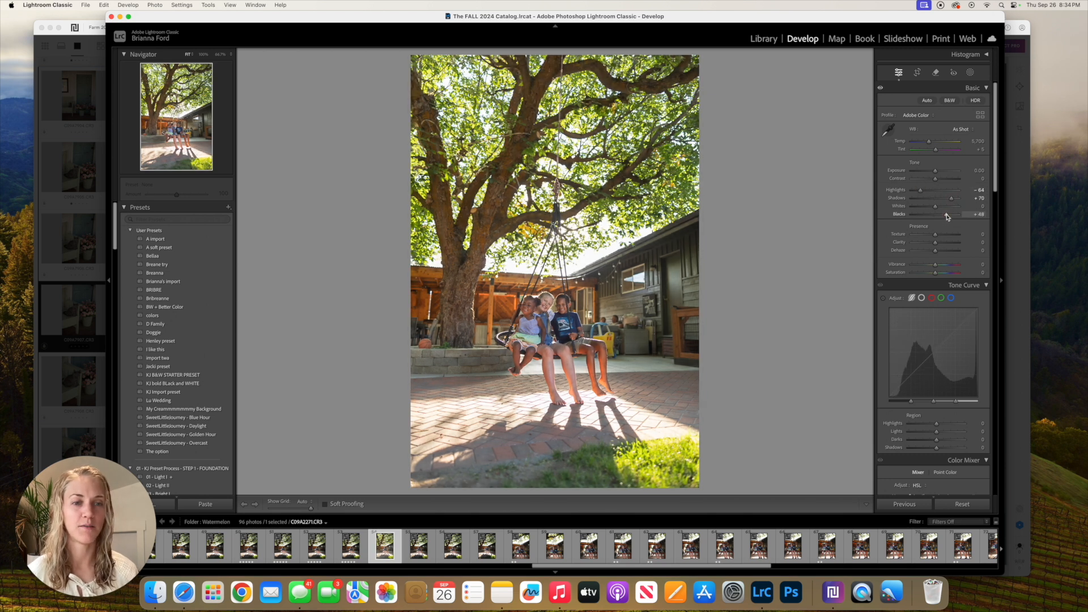
click(948, 199)
click(924, 191)
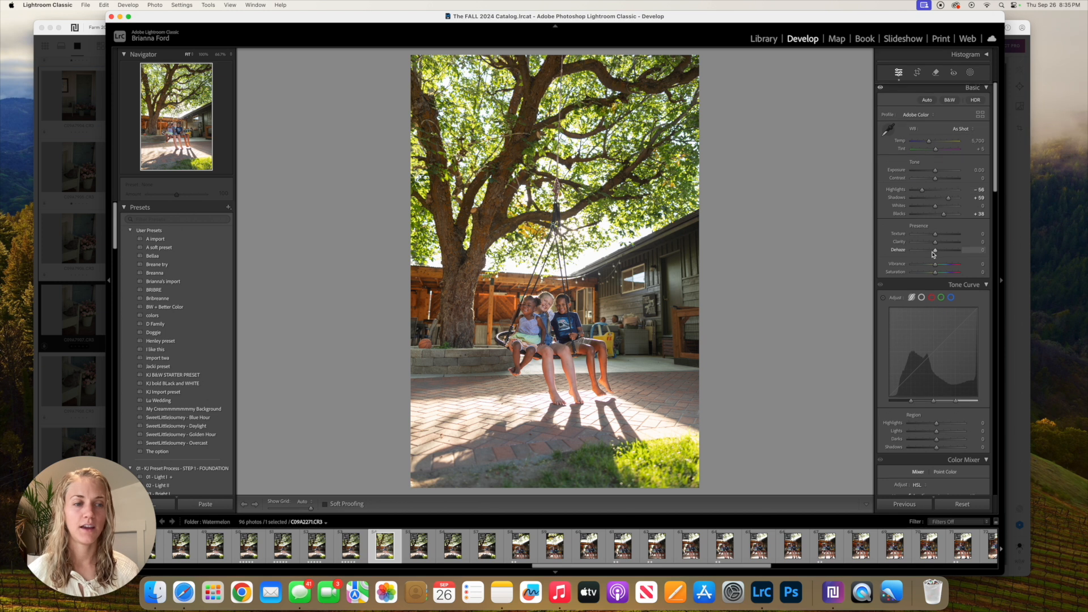
- Shape the tone curve regions with Highlights -53, Lights +20, Darks +20 and Shadows -36
scroll(929, 374, down, 1)
click(922, 407)
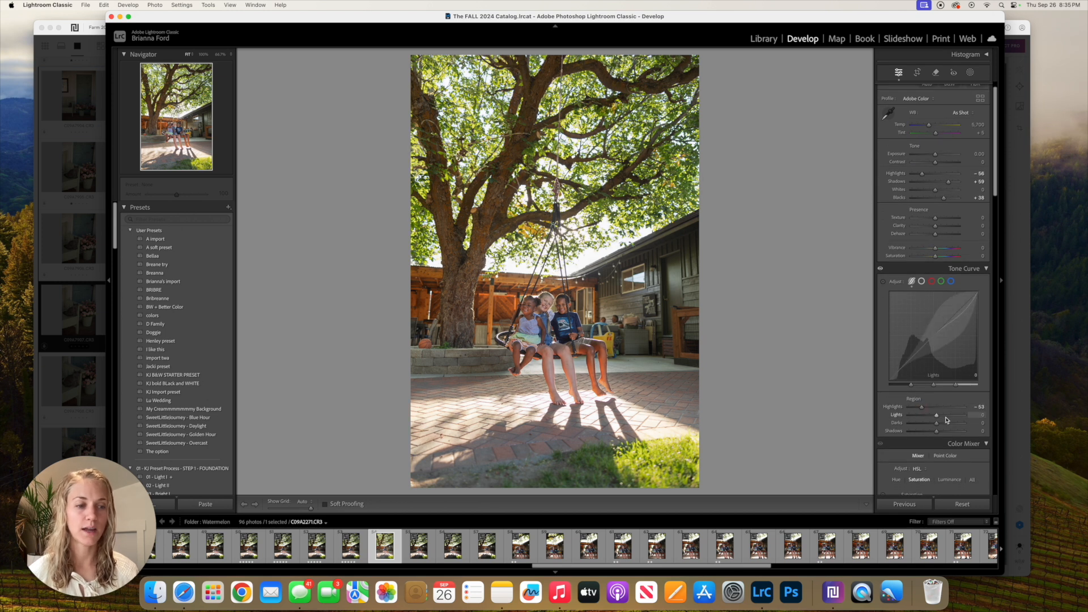
click(943, 415)
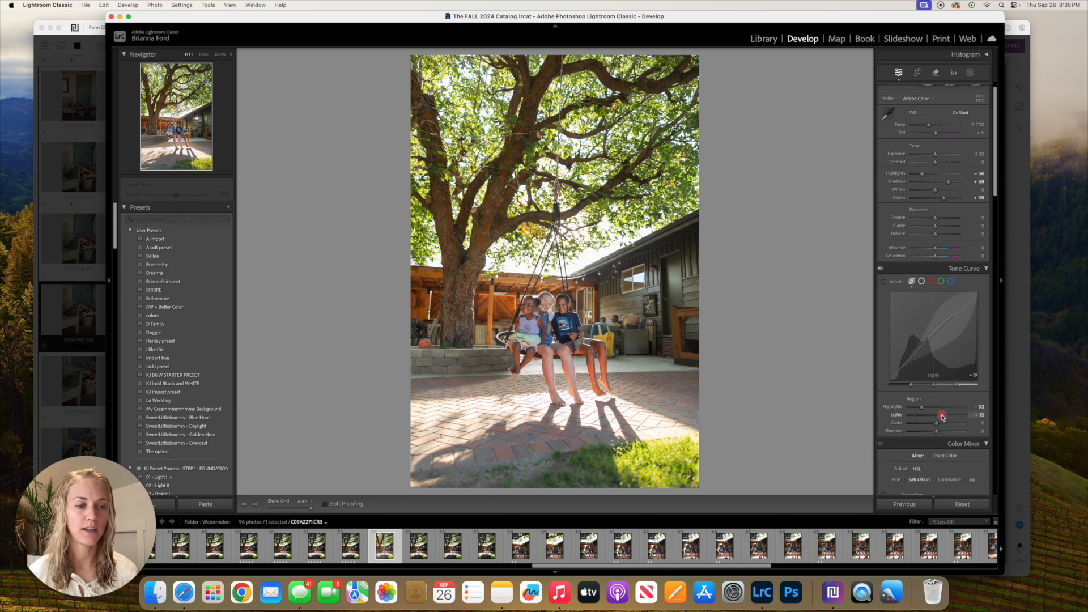
click(941, 423)
drag(937, 434, 929, 435)
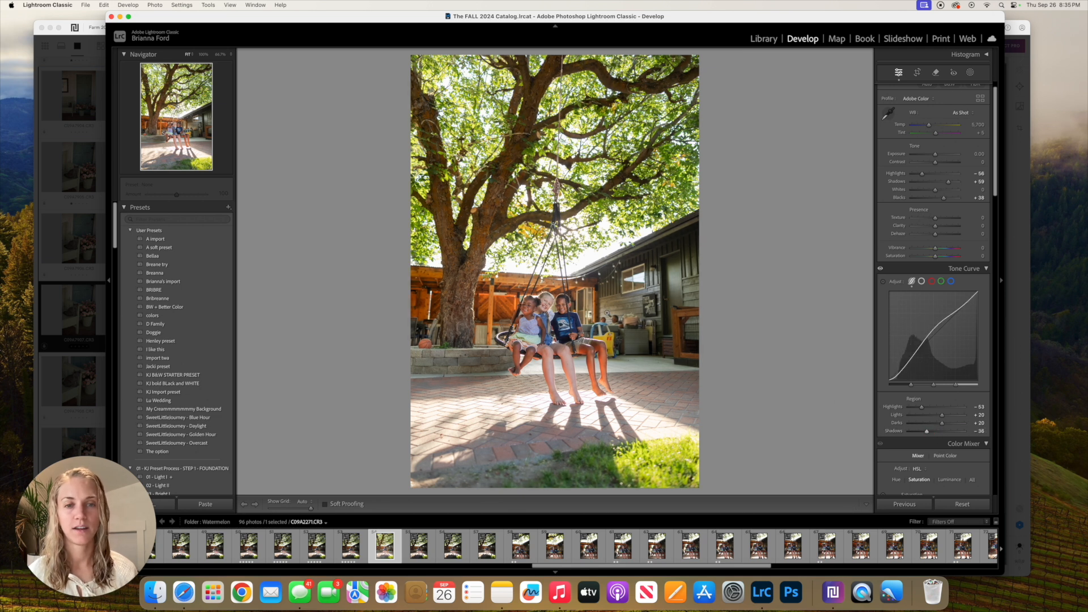
- Zoom in on the children on the swing and compare the edit with the original by resetting and restoring it
click(545, 295)
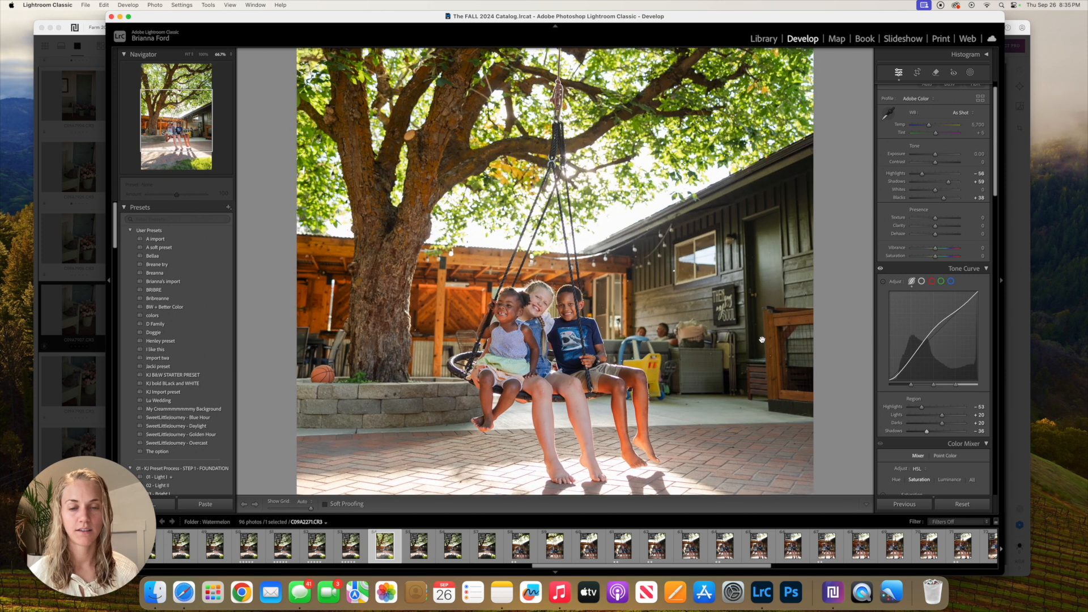
key(z)
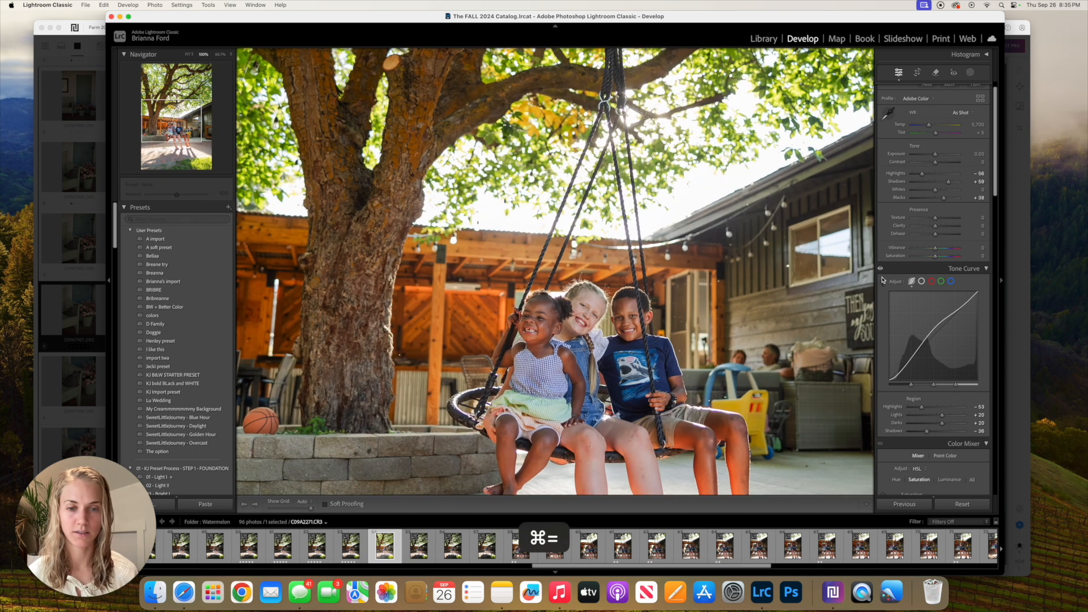
scroll(906, 284, down, 3)
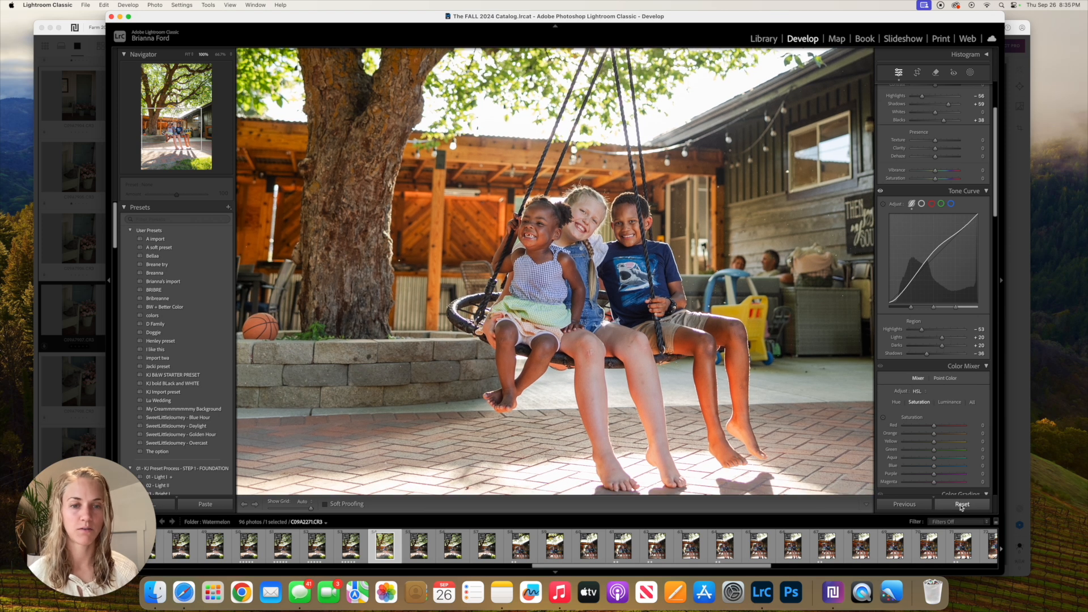
click(961, 505)
key(super+z)
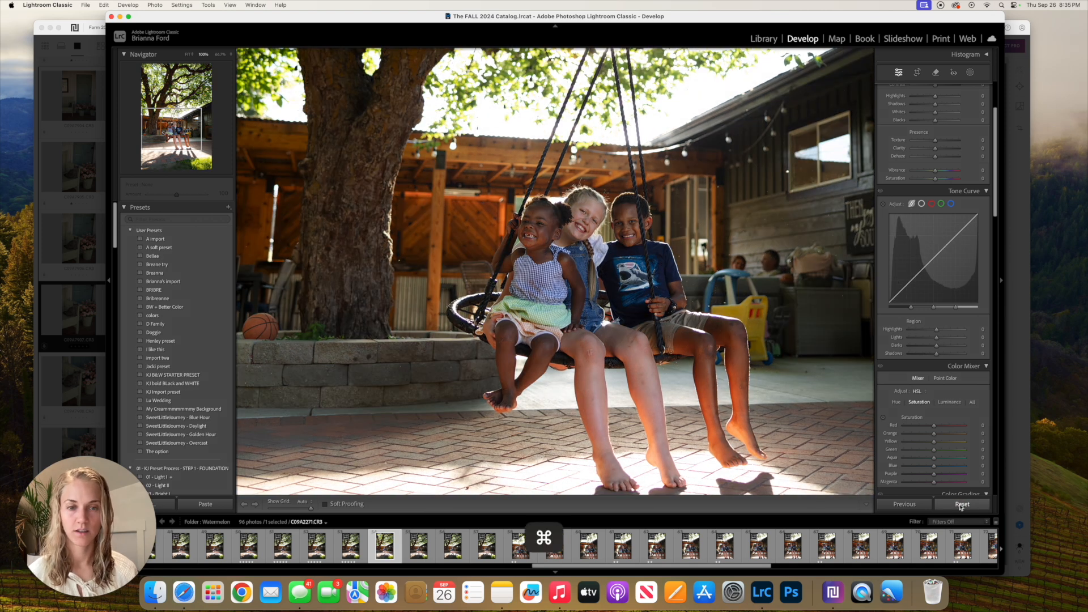
- Try Exposure +0.70 and Contrast +37 on the reset photo, and undo back to the earlier edit
scroll(939, 289, up, 1)
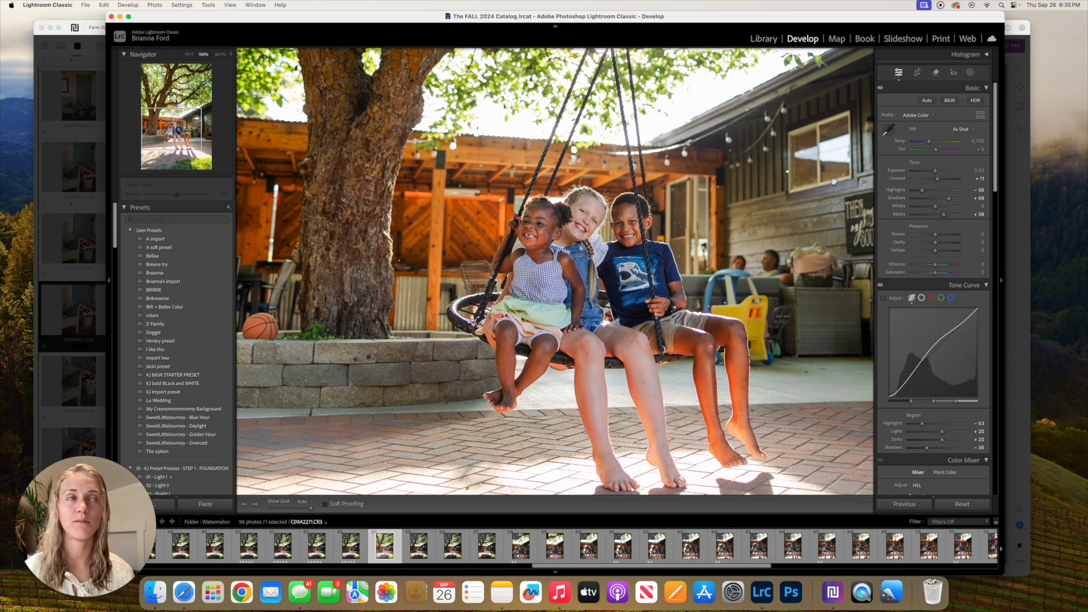
click(962, 504)
mouse_move(933, 179)
mouse_down()
mouse_move(944, 179)
mouse_move(938, 173)
mouse_up()
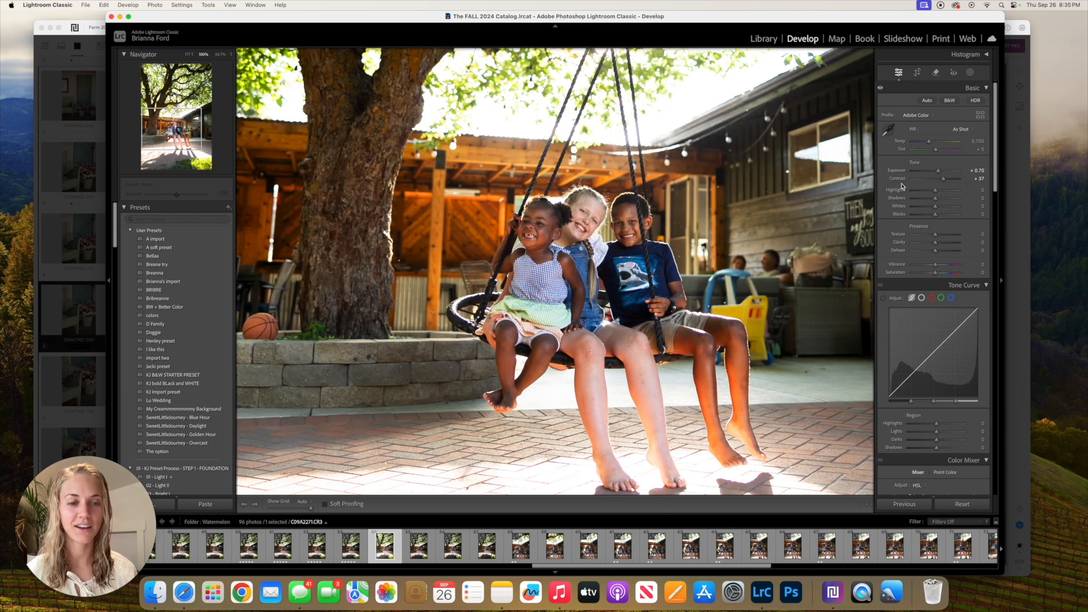
key(super+z)
key(super+z)
key(super+z)
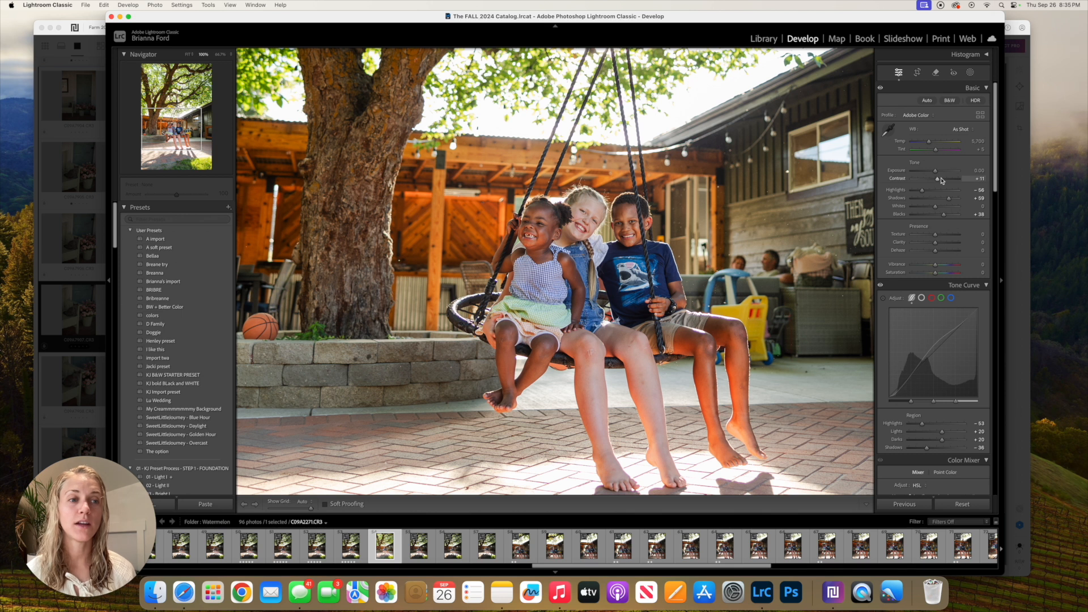
- Raise the swing photo's Contrast to +45
mouse_move(939, 180)
mouse_down()
mouse_move(957, 184)
mouse_move(949, 186)
mouse_up()
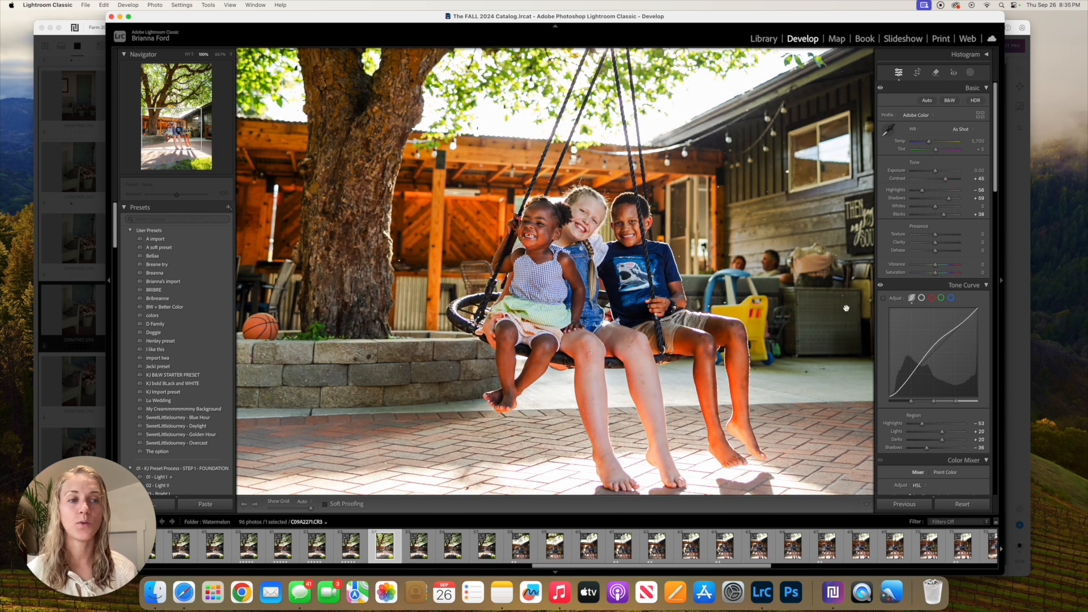
scroll(942, 363, down, 2)
scroll(943, 362, down, 2)
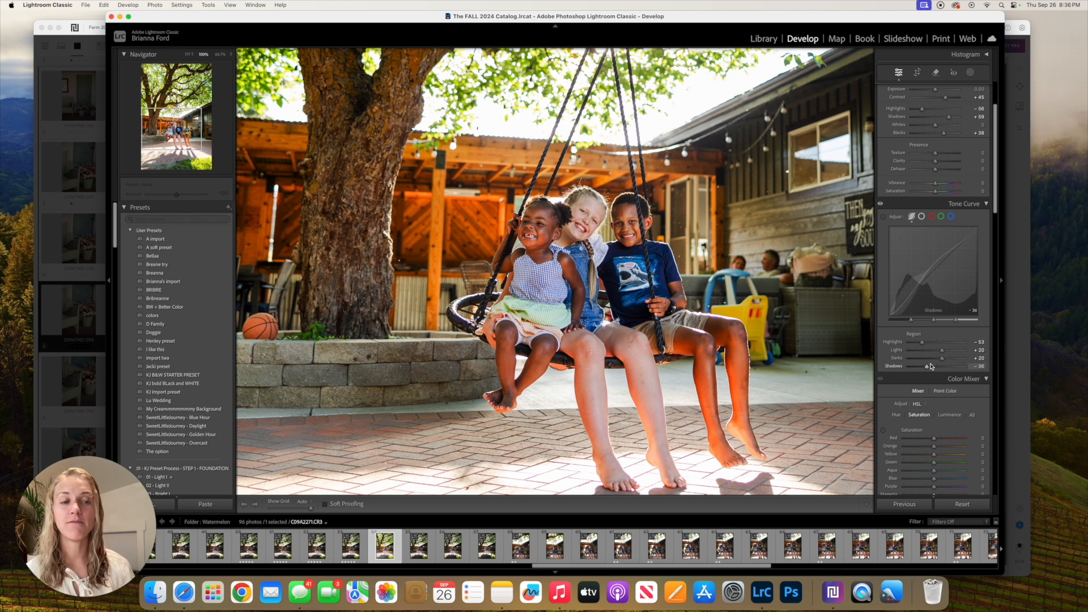
scroll(933, 340, up, 5)
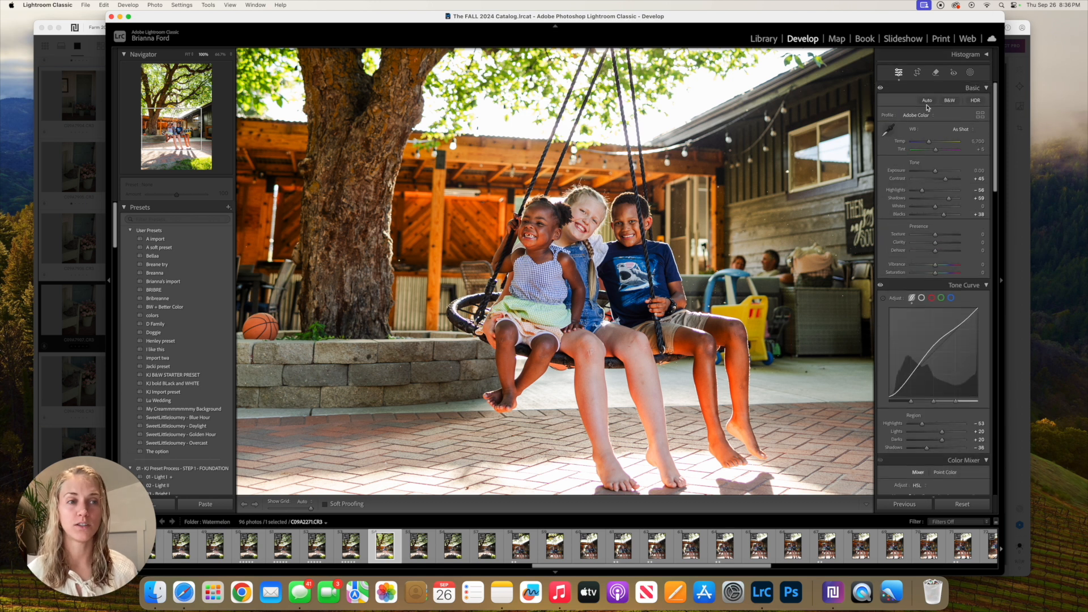
- Open the seated family group photo from the September 22 folder for developing
click(769, 44)
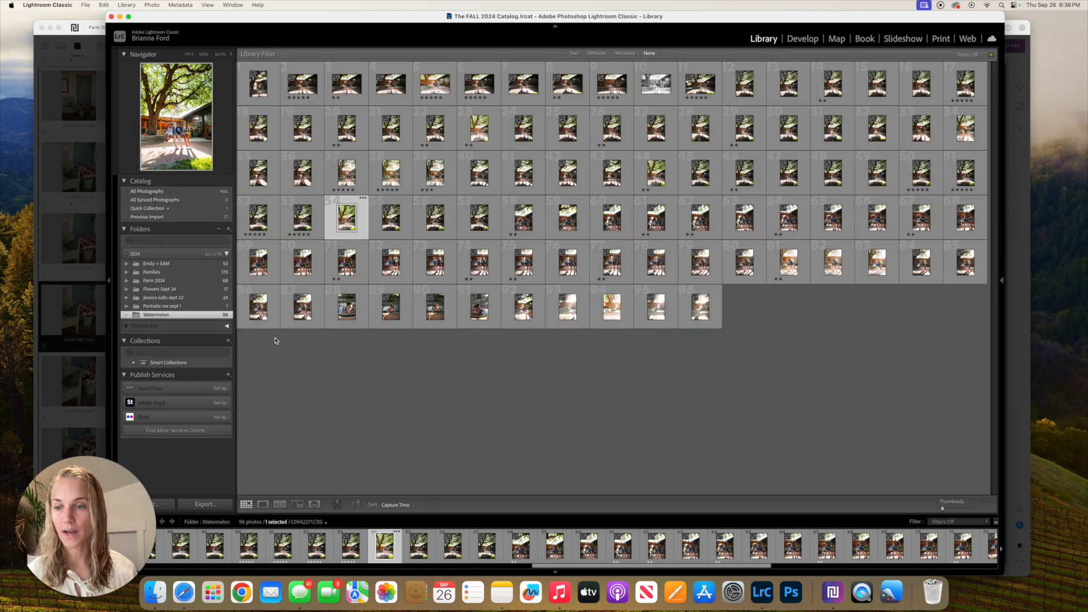
click(181, 307)
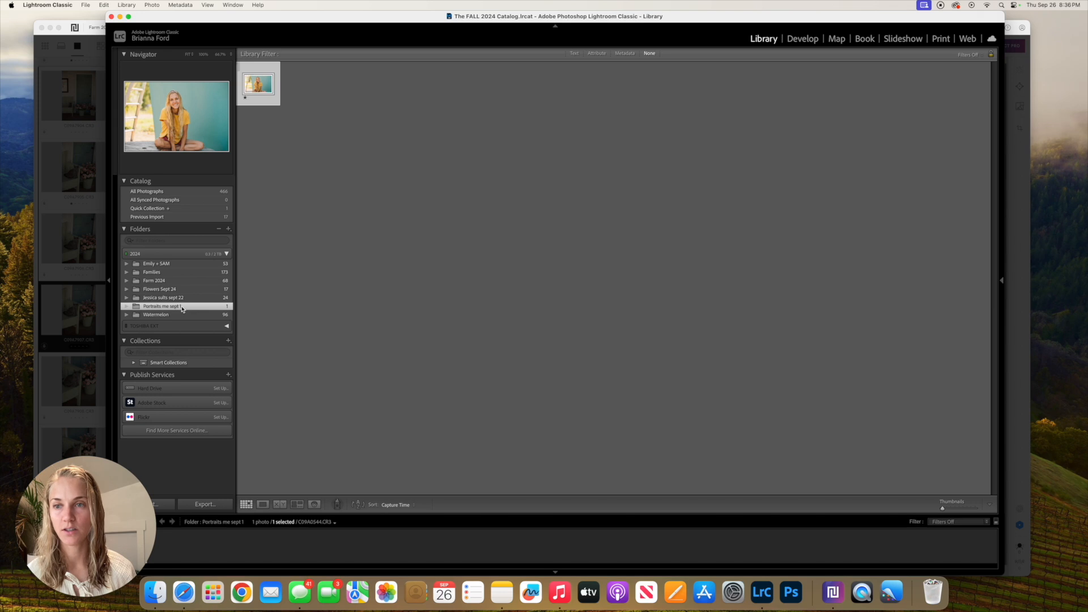
click(171, 299)
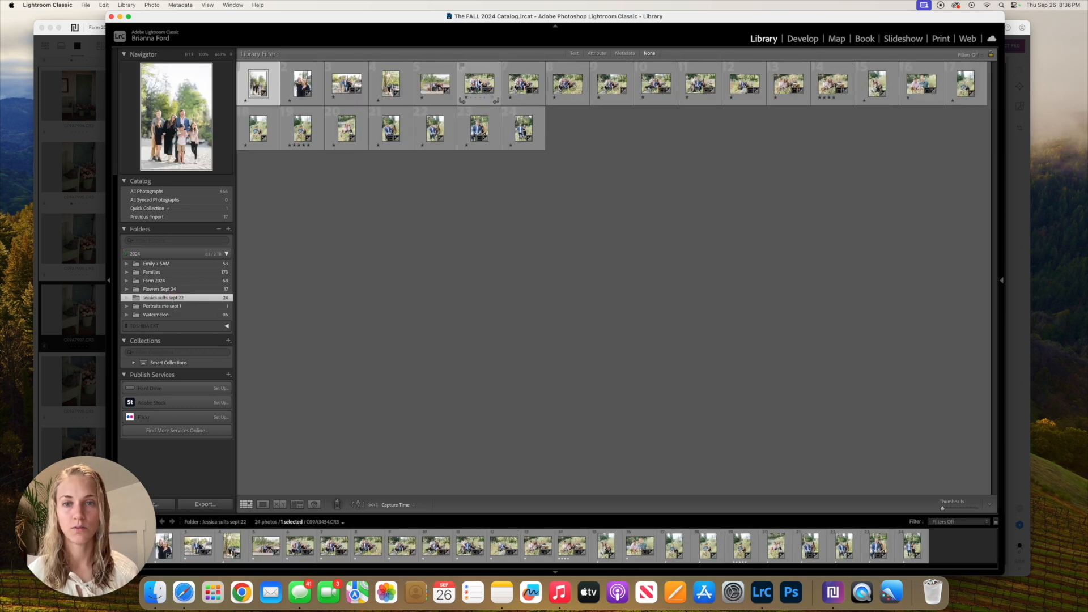
click(479, 85)
click(803, 38)
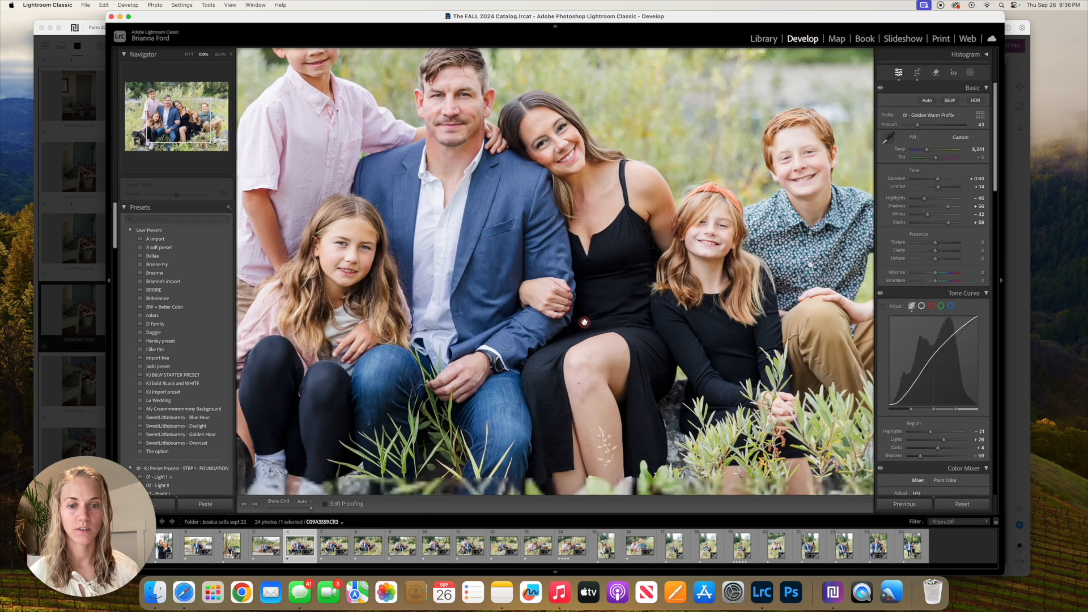
- Fit the family photo to the view and reset all its develop settings
click(584, 322)
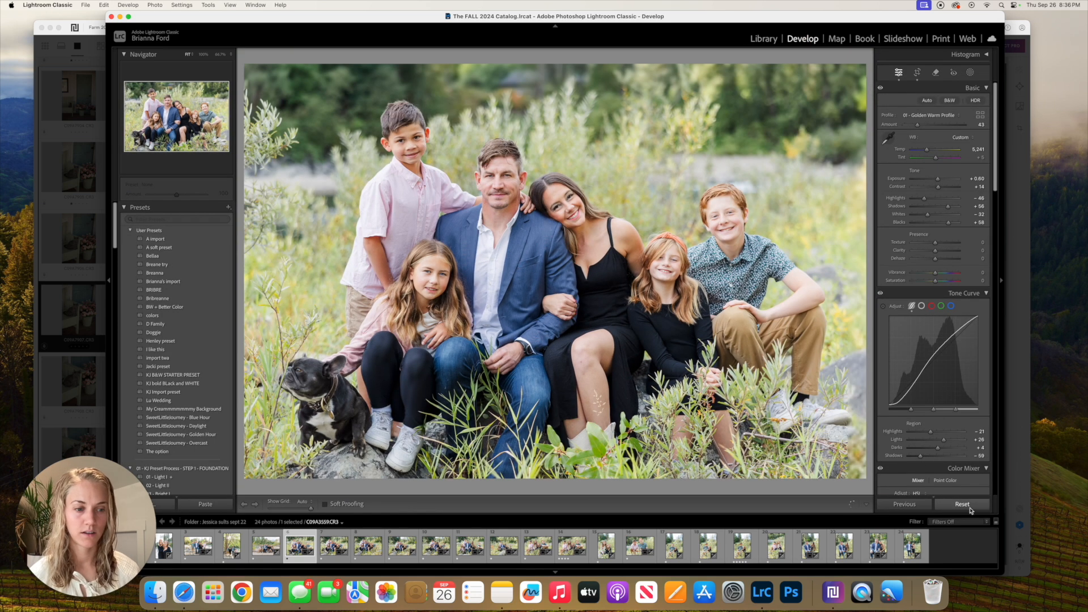
click(969, 506)
scroll(967, 266, down, 1)
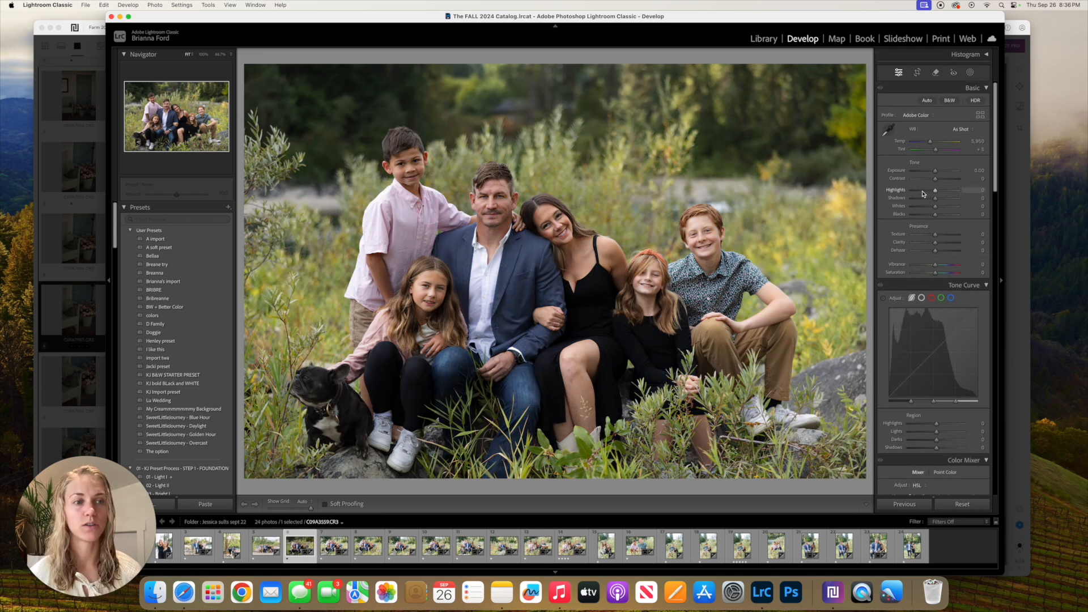
- Set the family photo's basic tone to Highlights -51, Shadows +51, Blacks +63 and Exposure +0.65
drag(935, 198, 947, 202)
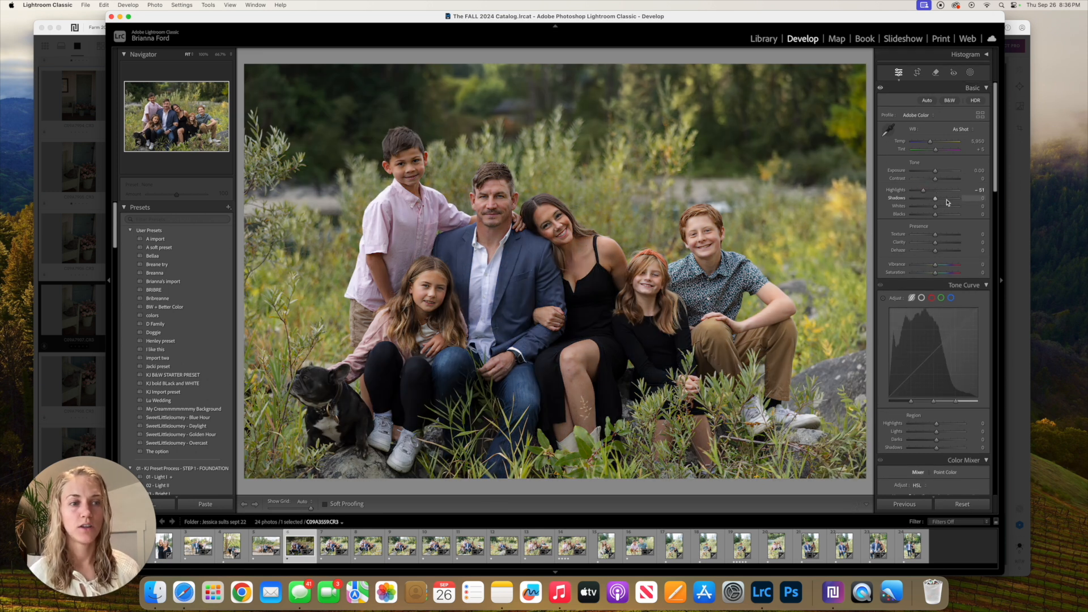
click(948, 215)
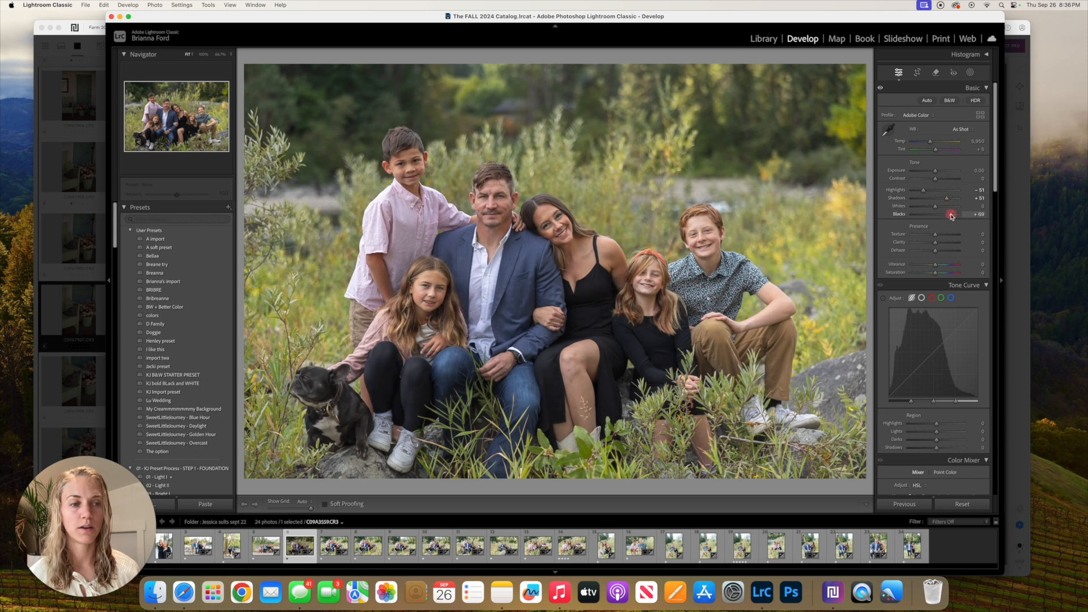
drag(947, 216, 950, 215)
drag(935, 171, 940, 173)
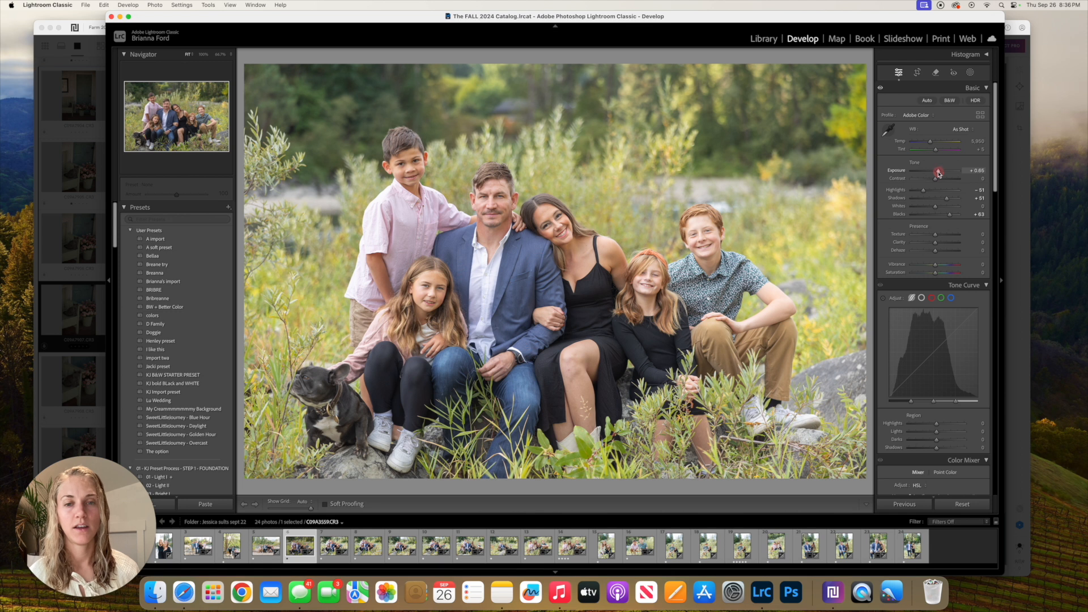
- Shape the family photo's tone curve regions with Highlights -34, Lights +22, Darks +17 and Shadows -47
click(564, 246)
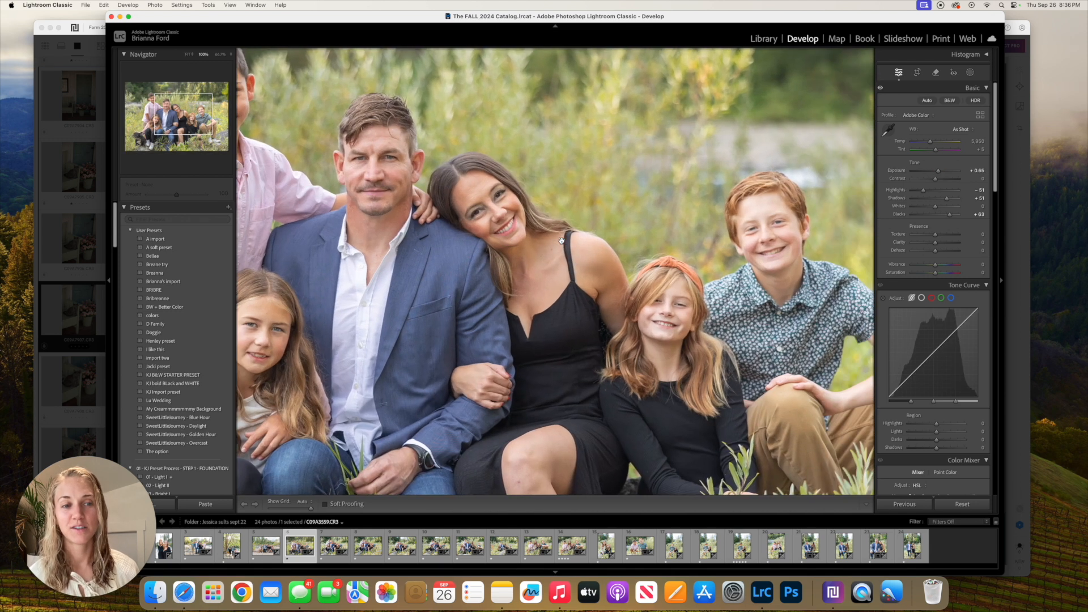
scroll(562, 241, right, 5)
scroll(561, 240, left, 8)
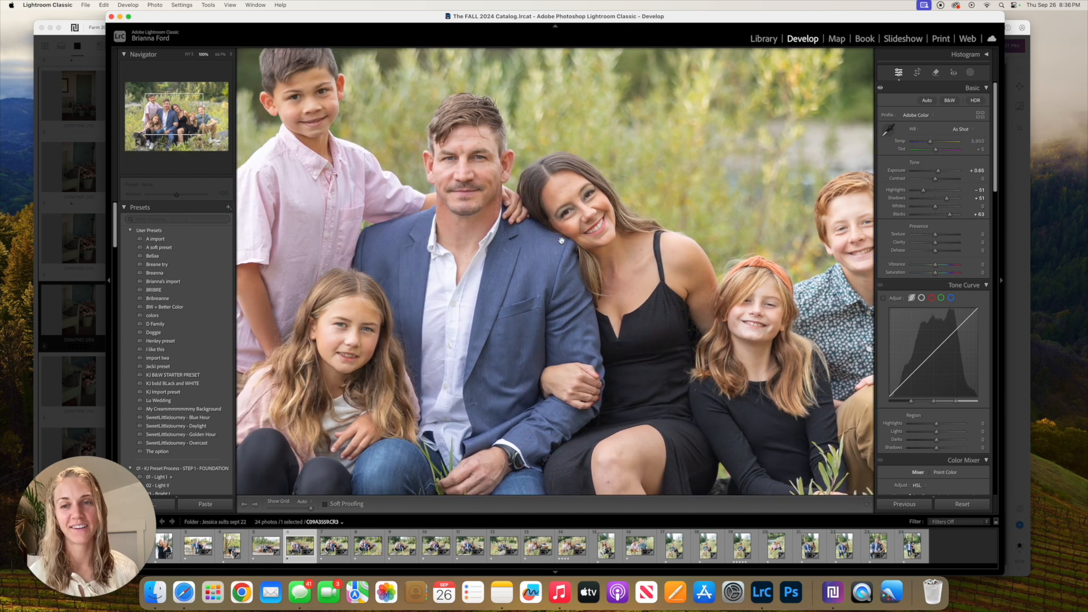
click(592, 233)
scroll(932, 336, down, 3)
mouse_move(936, 357)
mouse_down()
mouse_move(924, 358)
mouse_move(945, 369)
mouse_move(923, 386)
mouse_move(923, 361)
mouse_up()
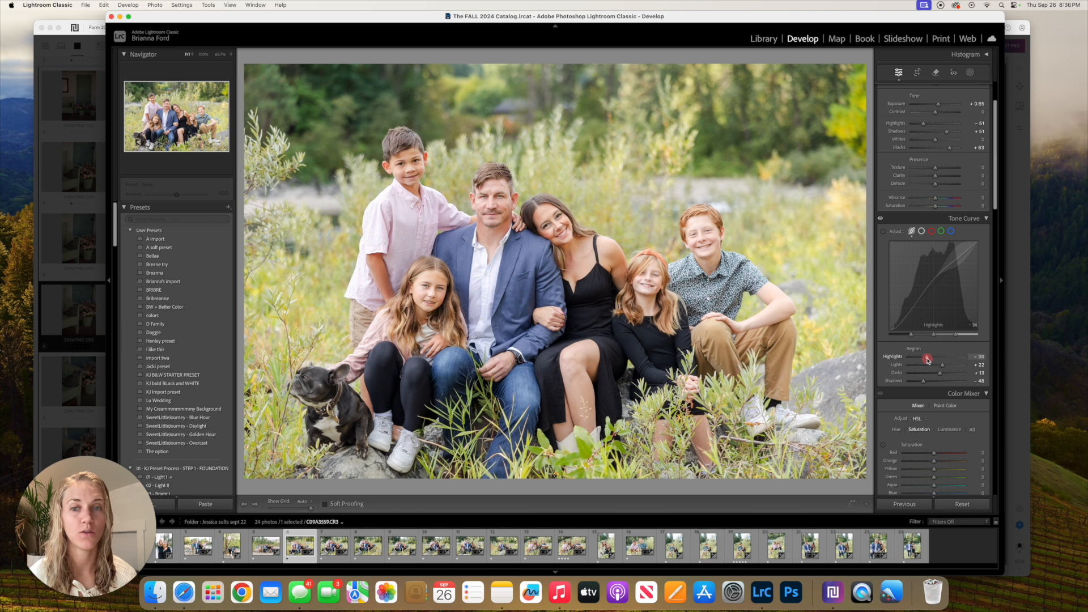
click(594, 259)
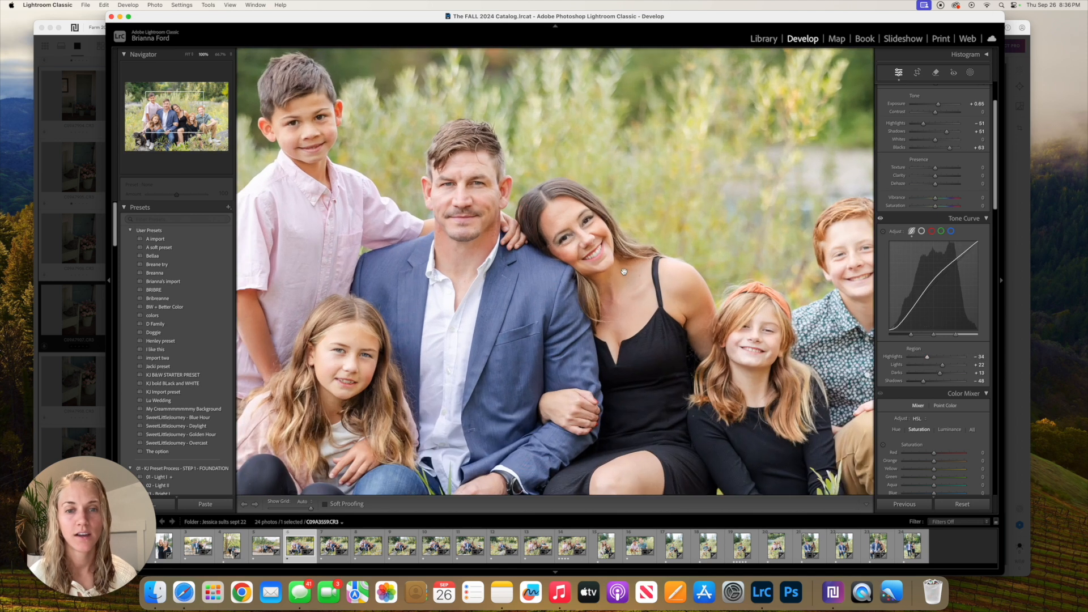
click(690, 303)
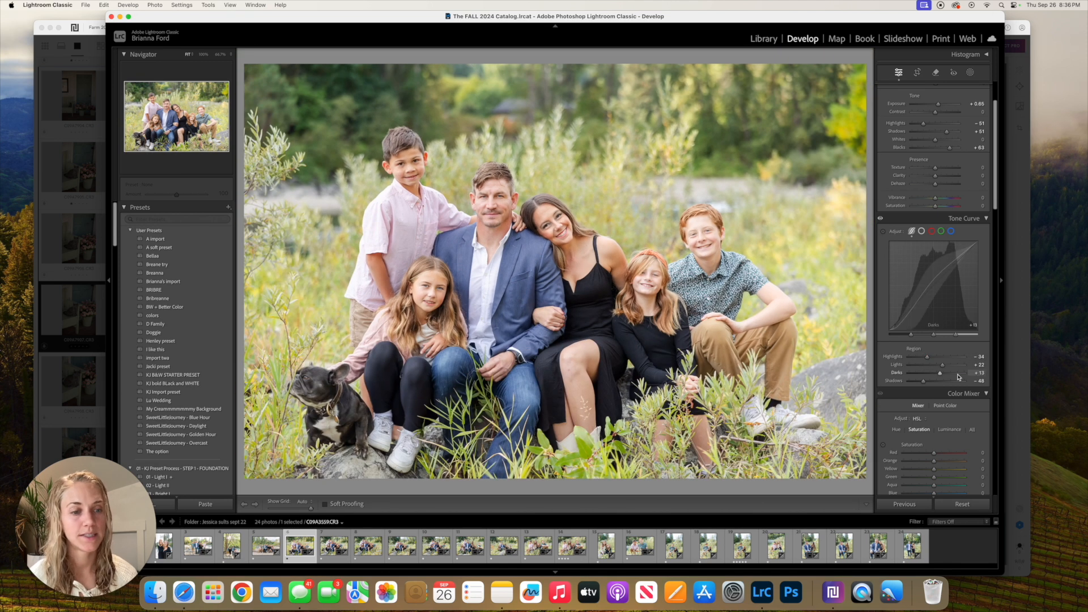
drag(924, 384, 922, 384)
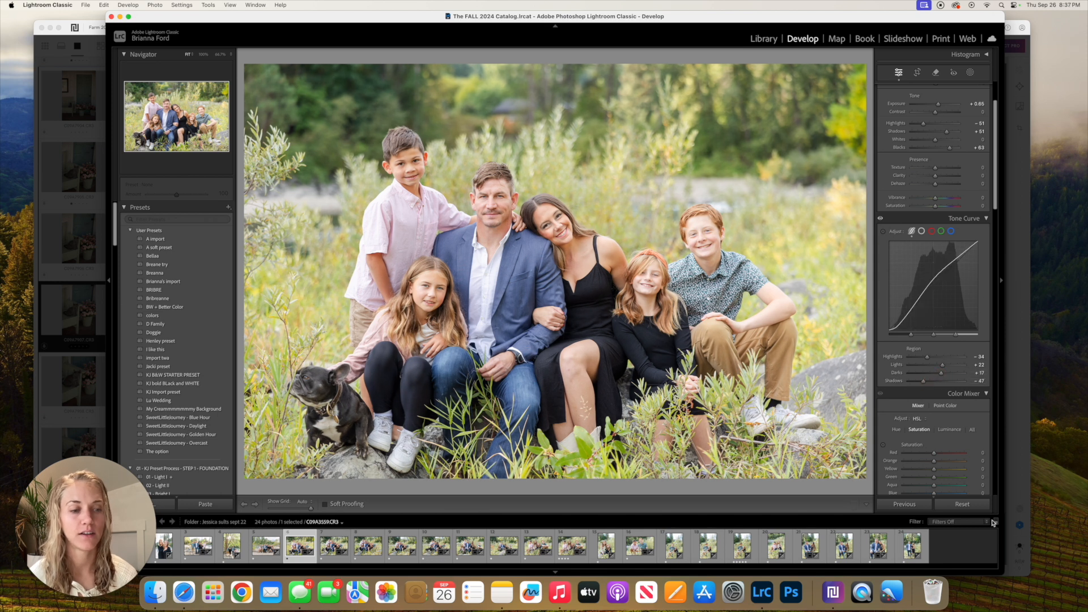
- Compare the family photo's edit with the original by resetting it and undoing the reset
click(975, 507)
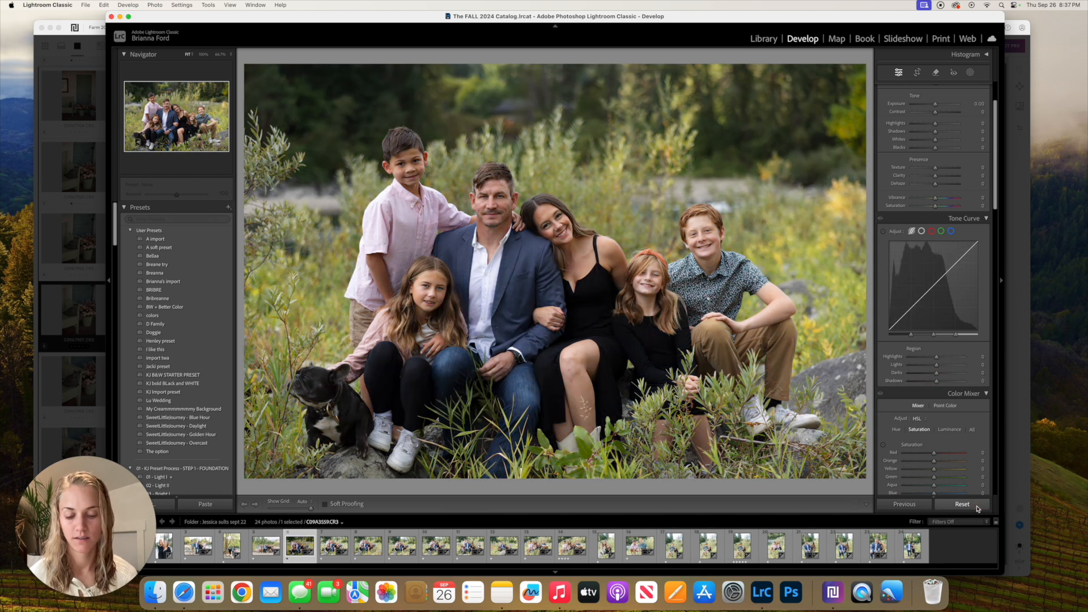
key(super+z)
- Lower the family photo's Exposure to +0.35 and raise its Contrast slightly
scroll(928, 250, up, 2)
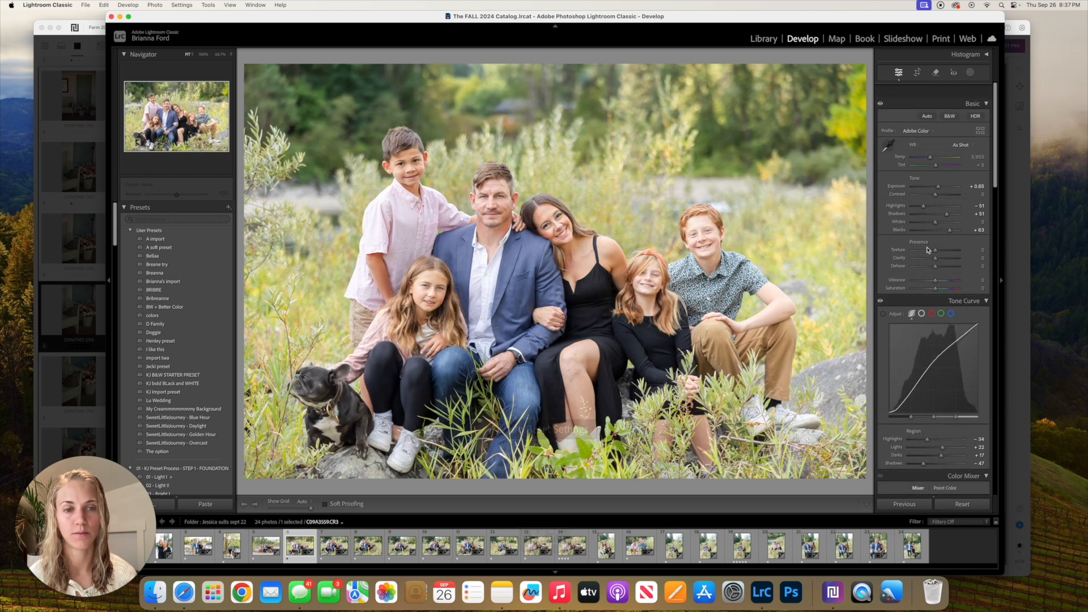
scroll(928, 250, down, 1)
click(937, 172)
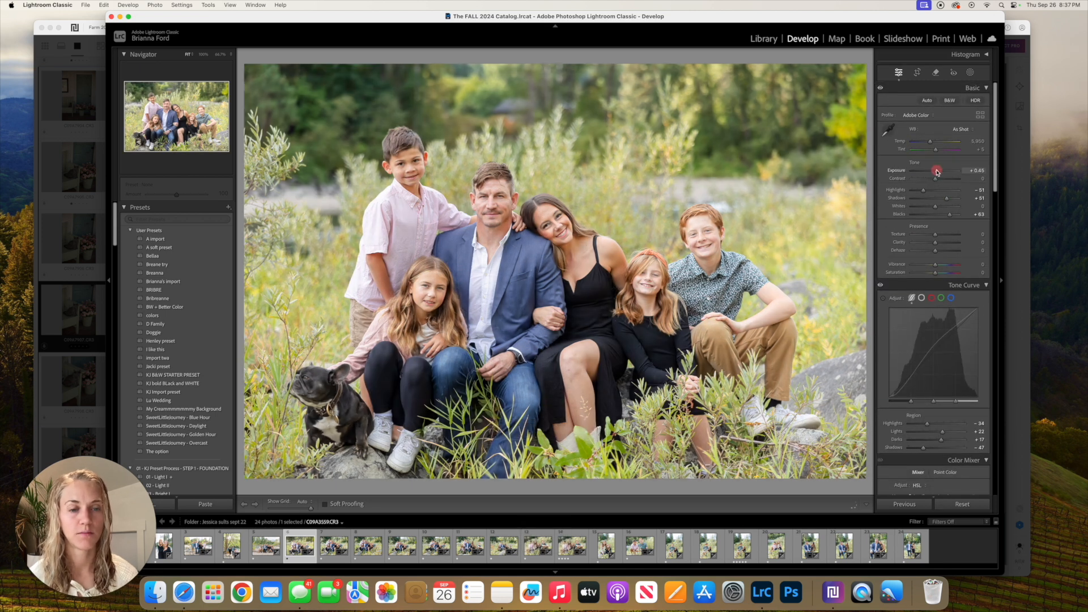
drag(935, 179, 938, 180)
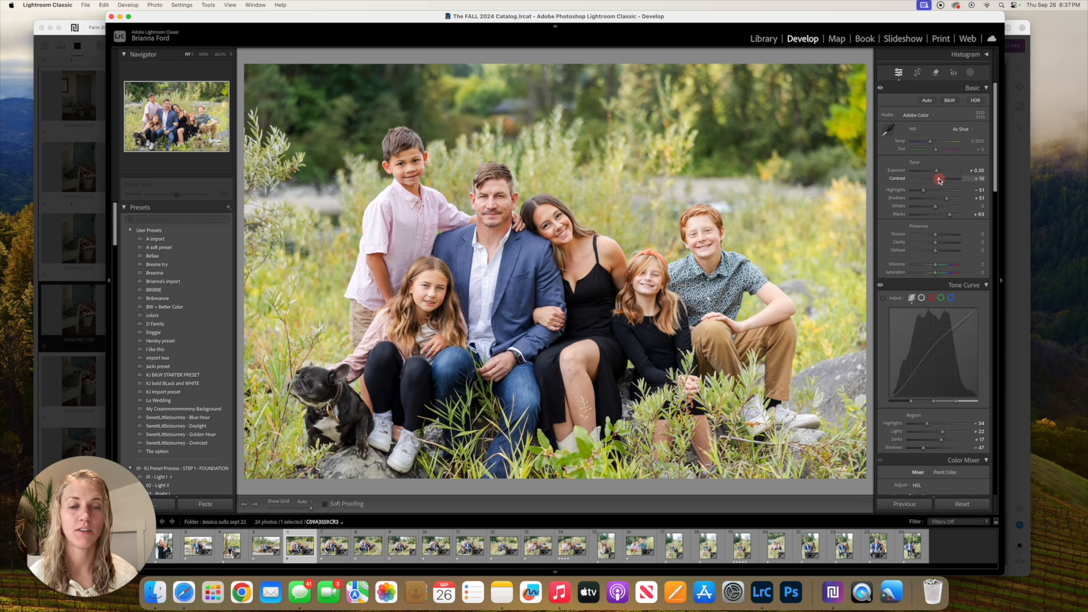
- Refine the family photo's faces by setting Shadows to +61, Blacks to +74 and Exposure to +0.40
click(503, 209)
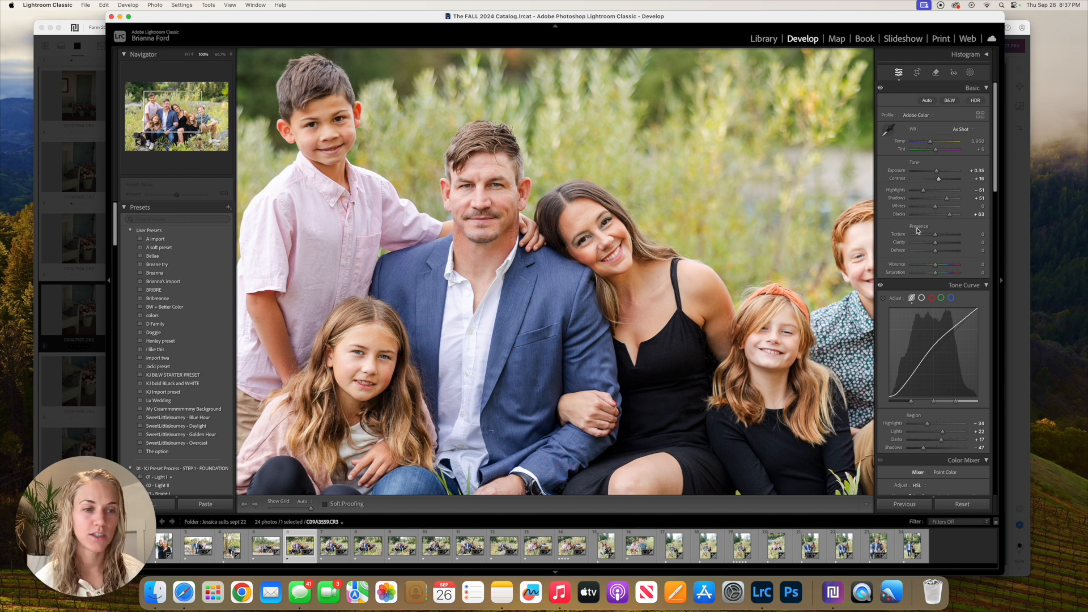
drag(950, 214, 949, 199)
drag(866, 249, 725, 243)
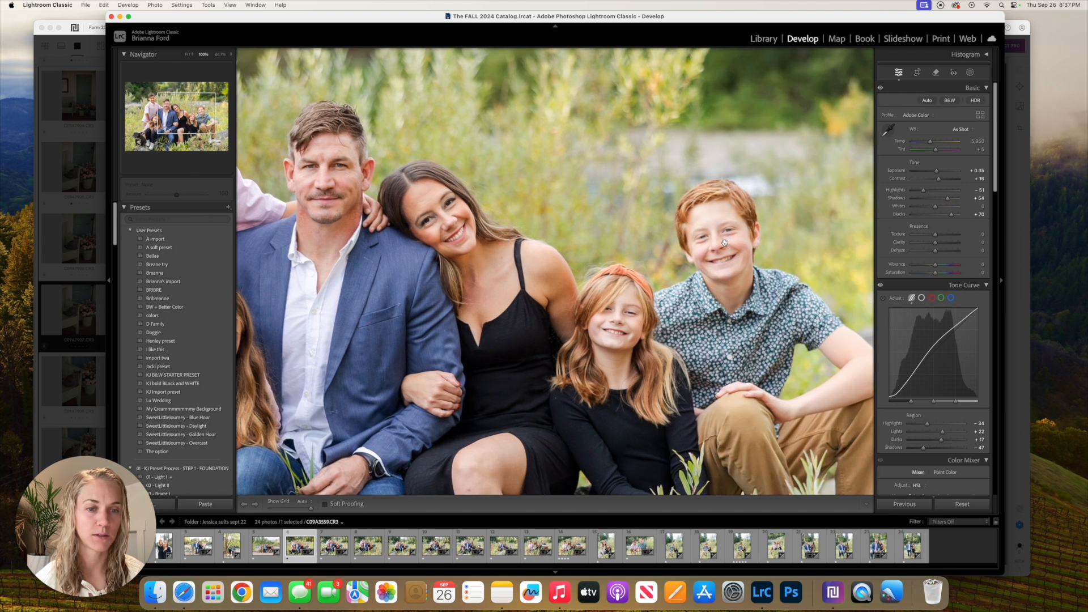
click(743, 367)
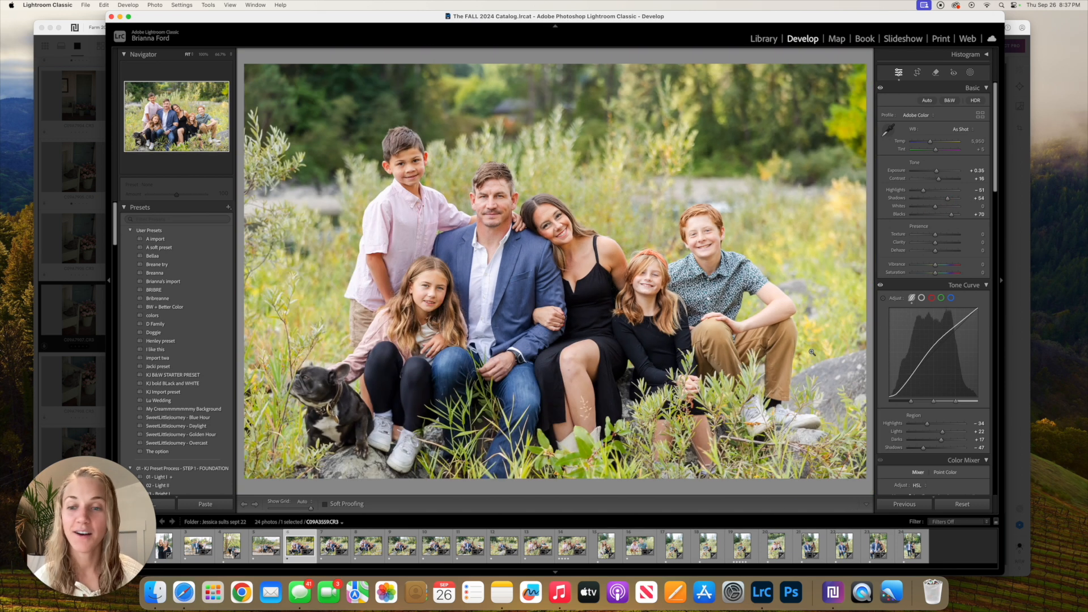
drag(947, 198, 954, 219)
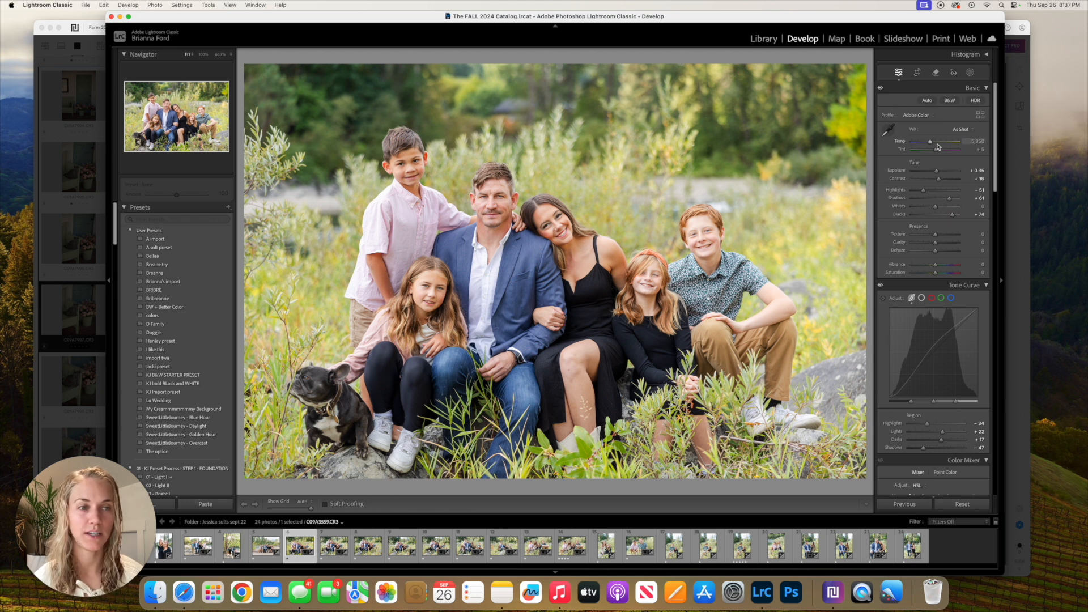
drag(936, 170, 939, 175)
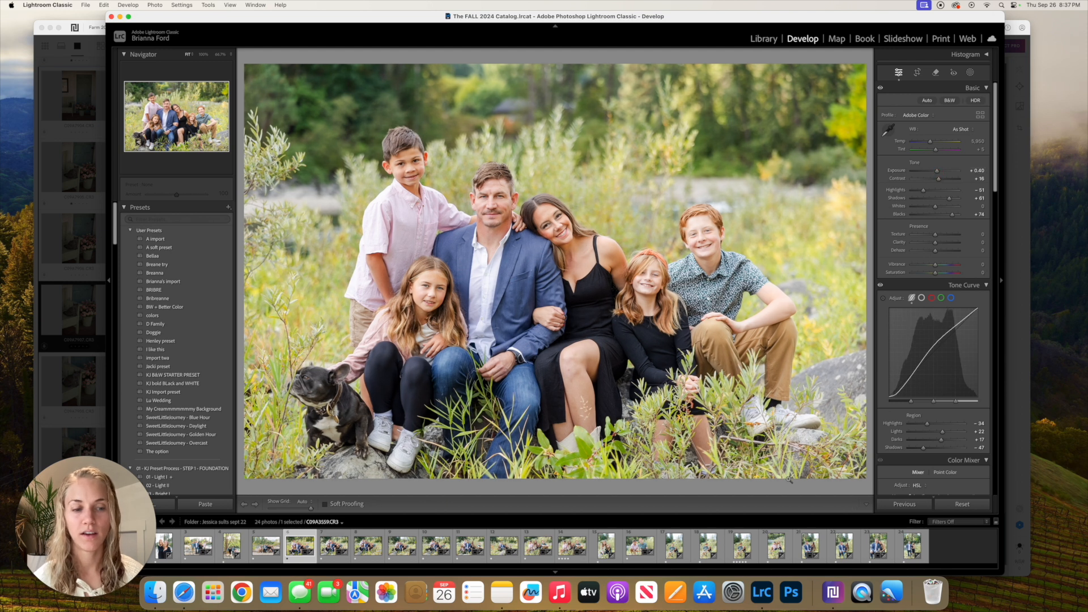
- Check the refined family edit against the unedited original by resetting the photo and undoing the reset
click(970, 509)
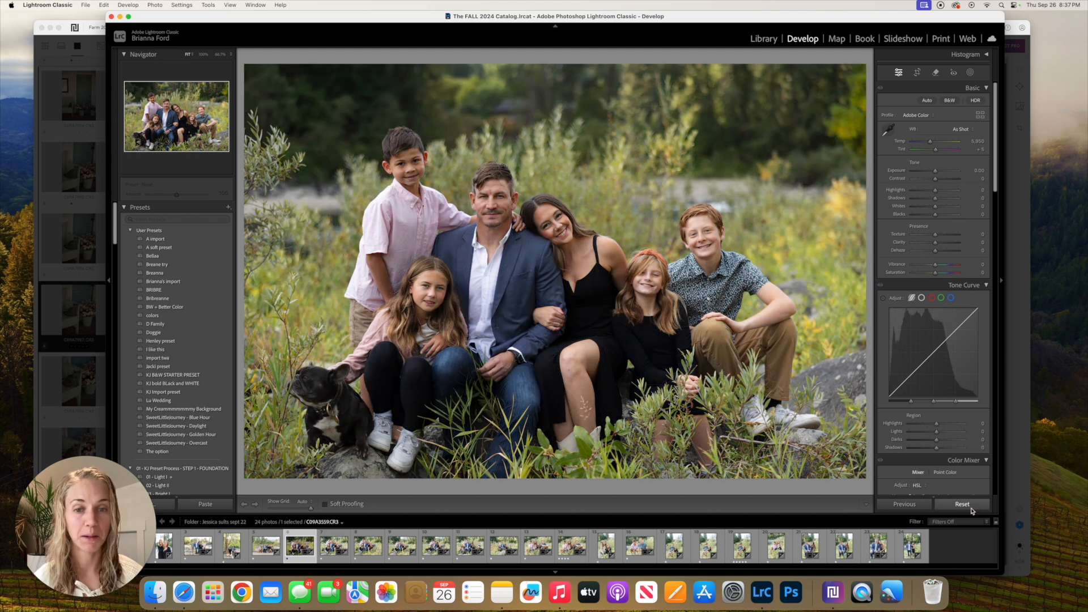
key(super+z)
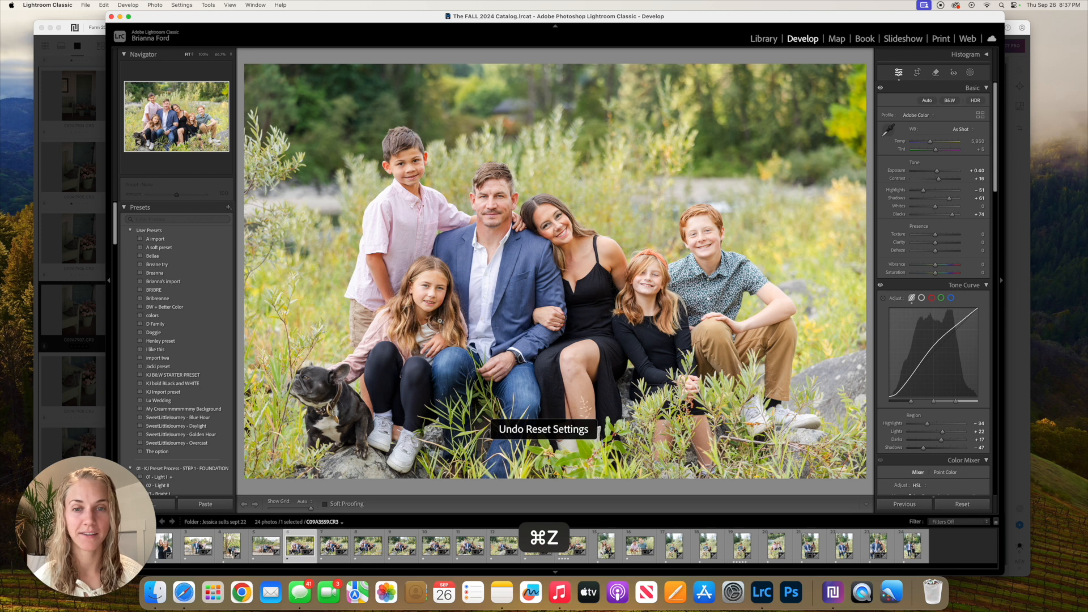
- Open the second photo of the Flowers Sept 24 folder for developing, reset its settings and inspect the girl up close
click(764, 38)
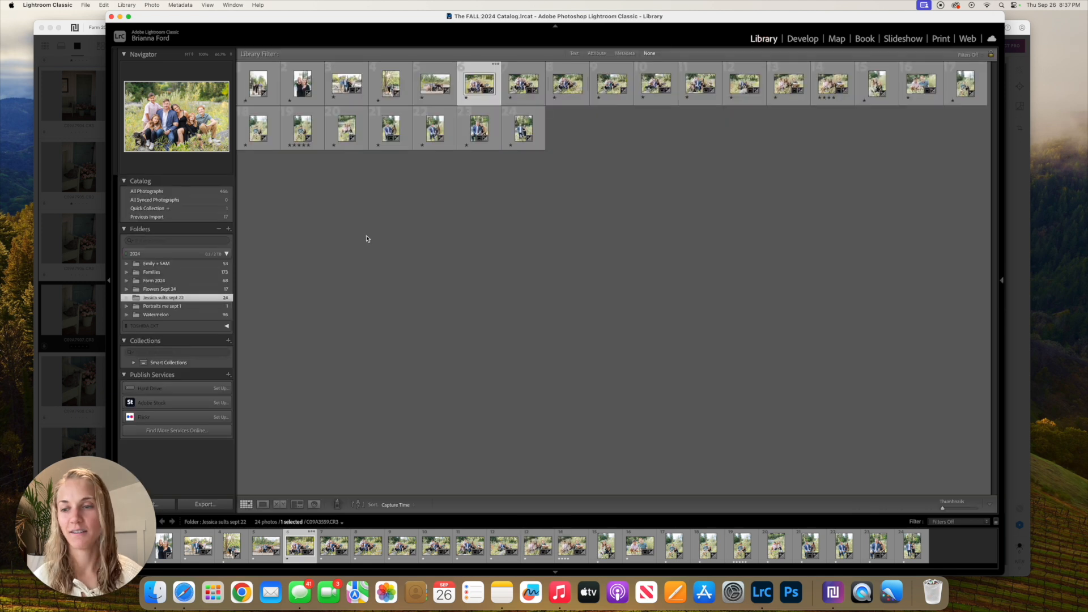
click(180, 290)
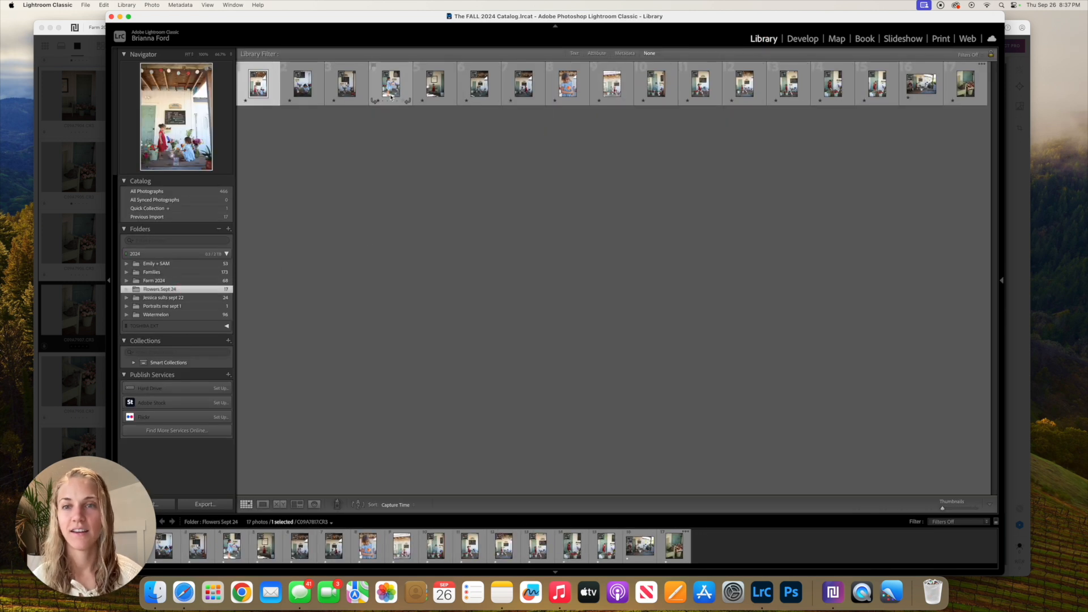
click(306, 91)
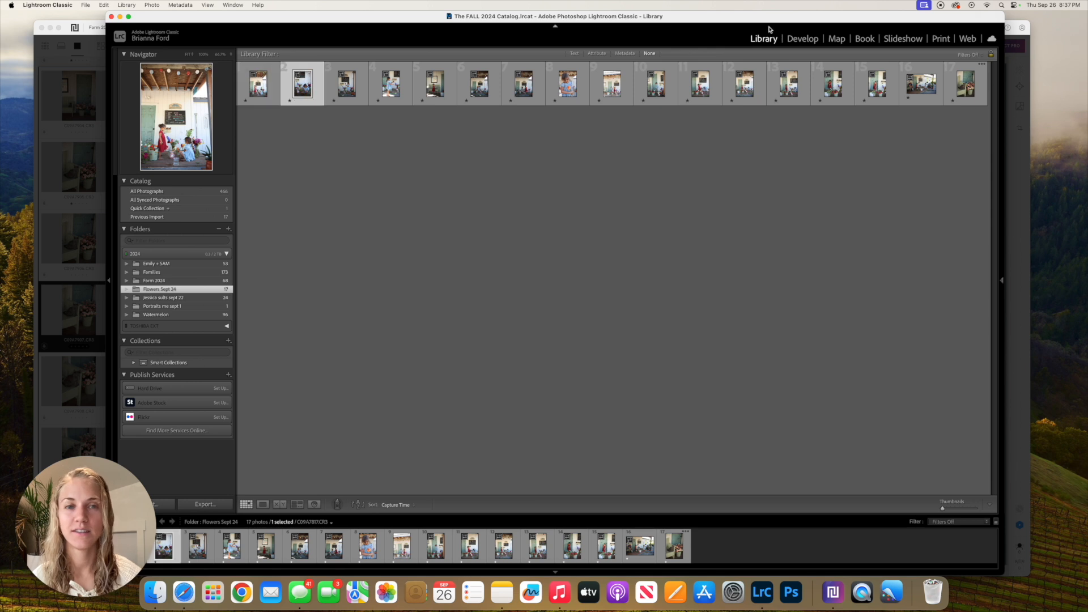
click(802, 39)
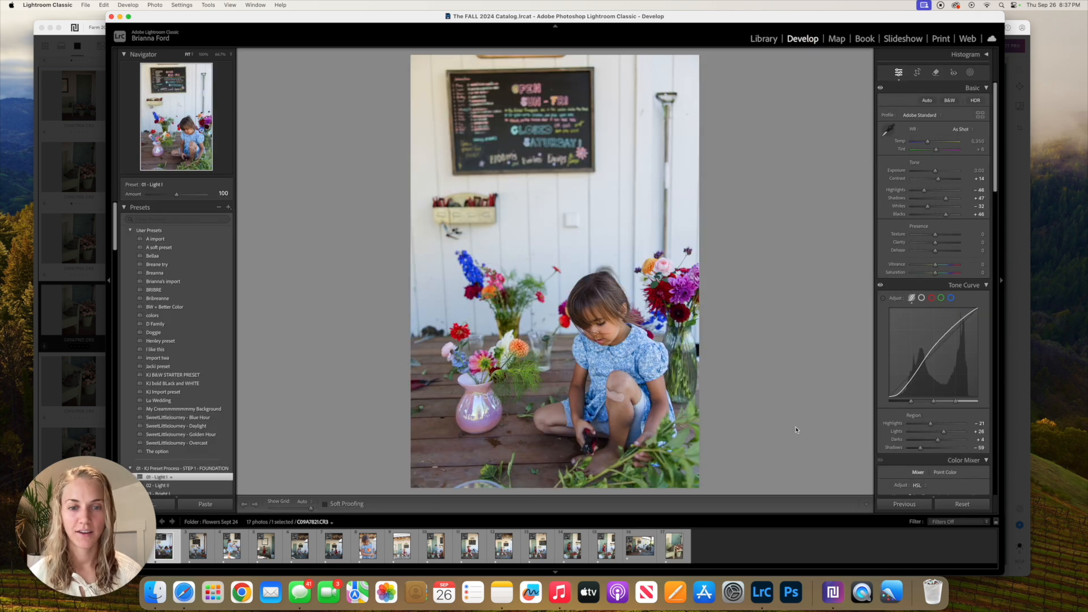
click(961, 504)
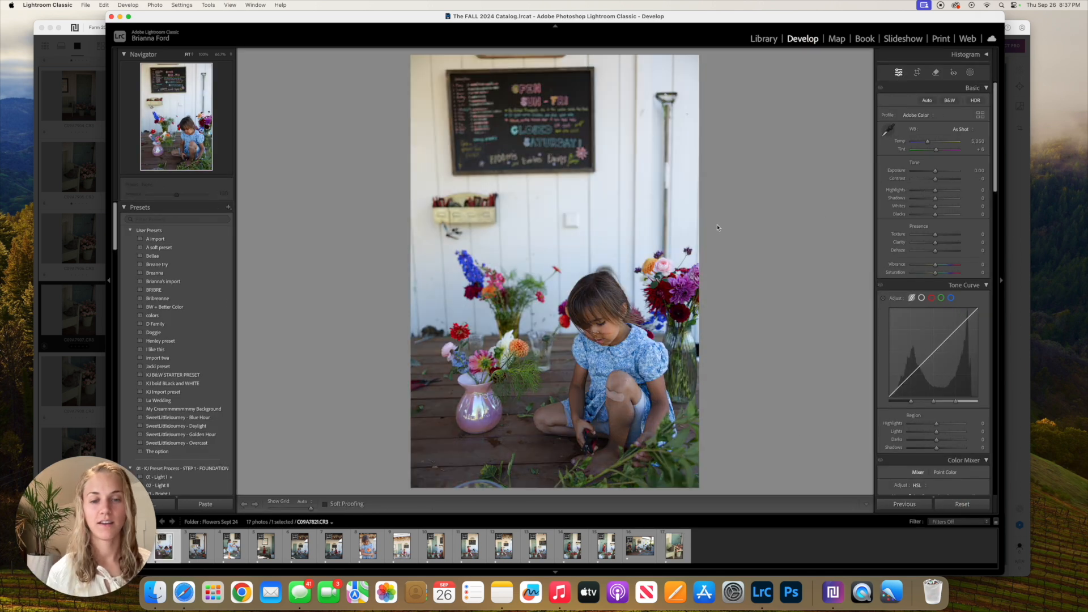
click(600, 329)
scroll(665, 340, down, 7)
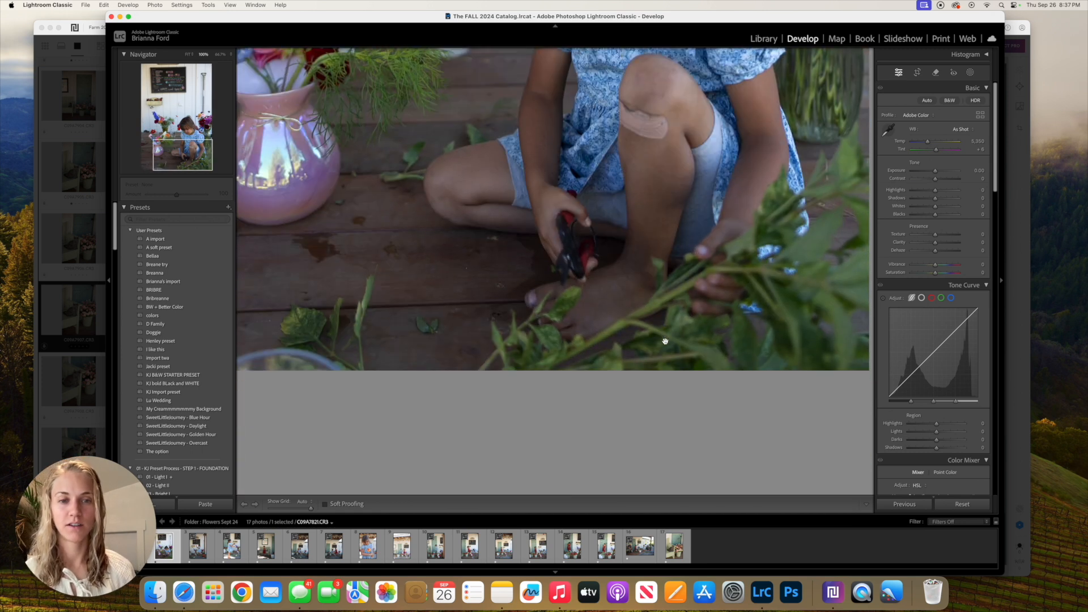
scroll(665, 340, up, 5)
click(665, 340)
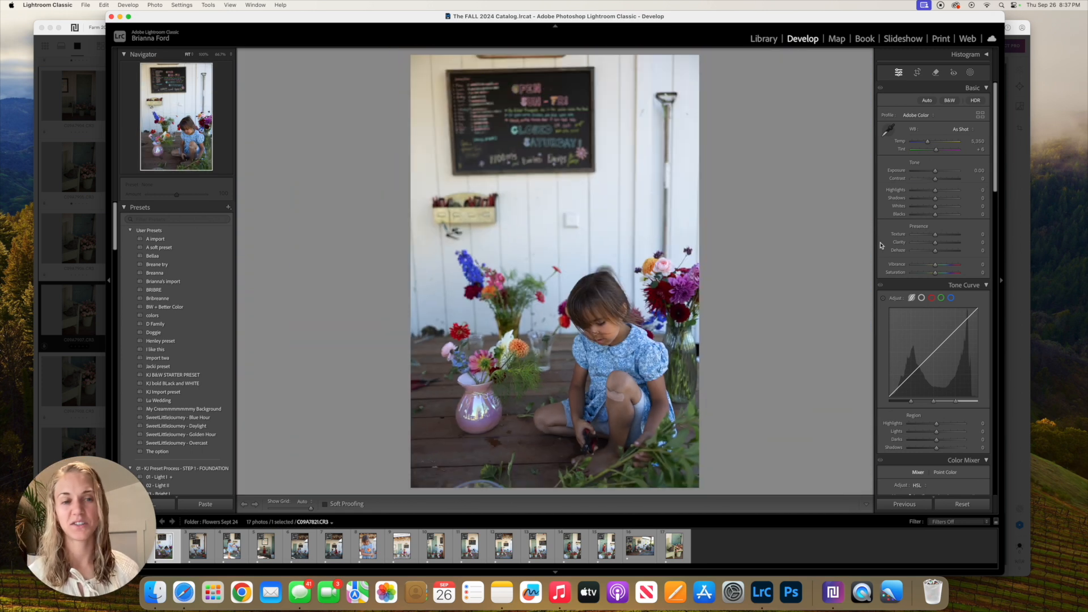
drag(935, 180, 938, 181)
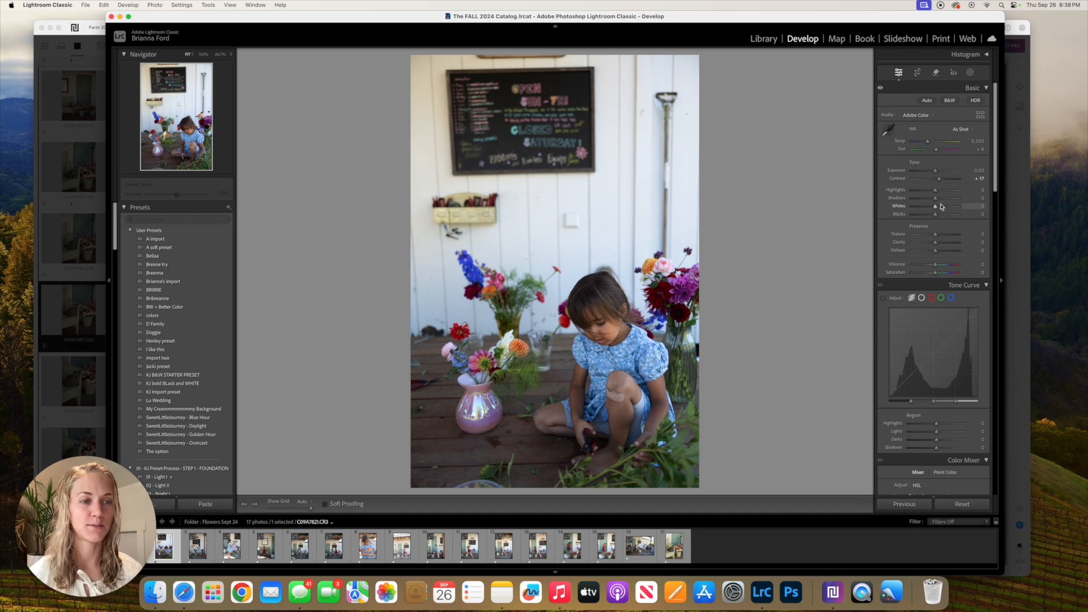
click(979, 178)
text(0)
- Set the girl photo's basic Highlights -56, Shadows +49 and Blacks +50, and its tone curve Highlights -52, Lights +27, Darks +16 and Shadows -32
drag(935, 190, 946, 215)
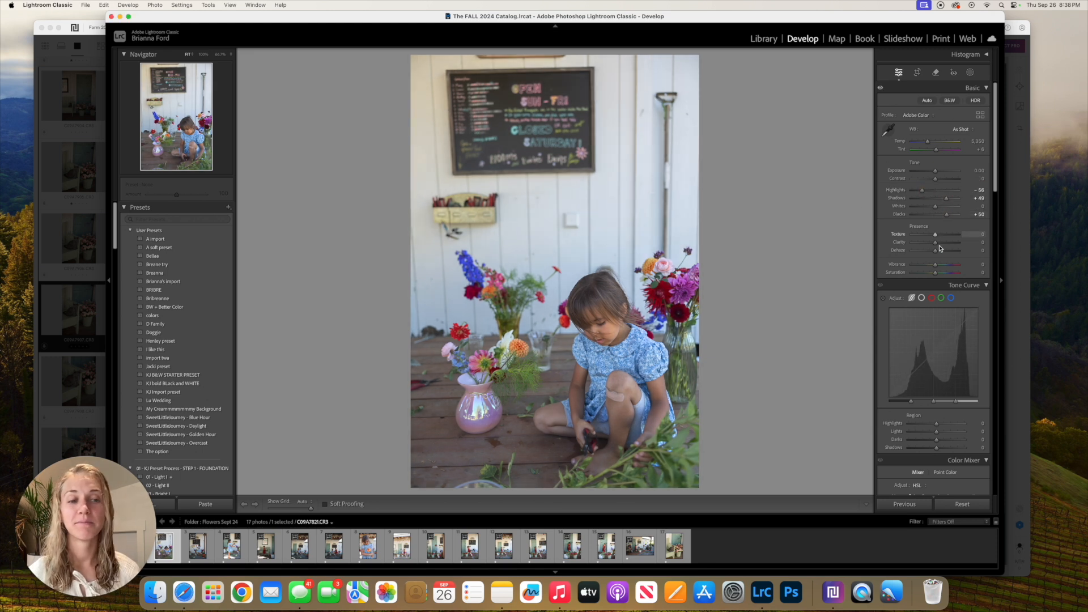
scroll(929, 278, down, 5)
drag(925, 294, 928, 319)
- Warm the girl photo slightly by setting its white balance temperature to 5,456, checking the skin tones up close
key(z)
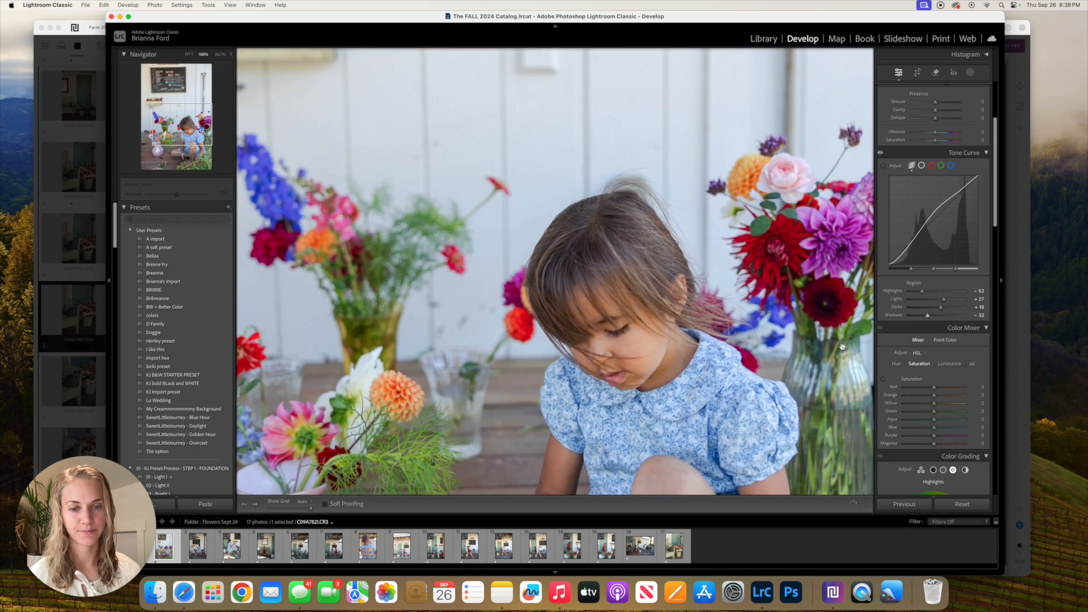
scroll(953, 230, up, 5)
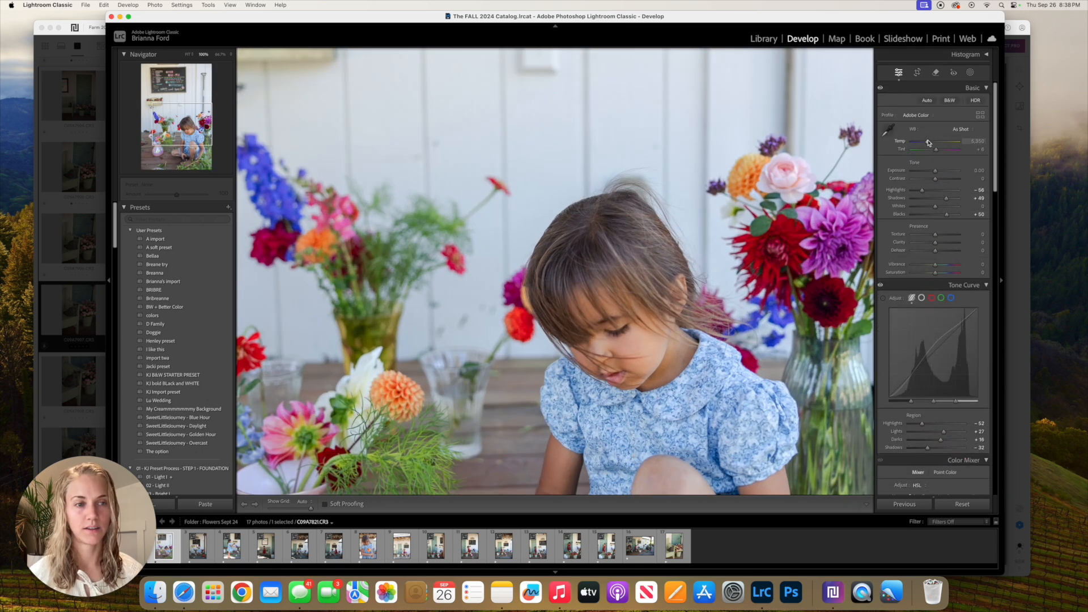
drag(928, 143, 928, 142)
click(787, 184)
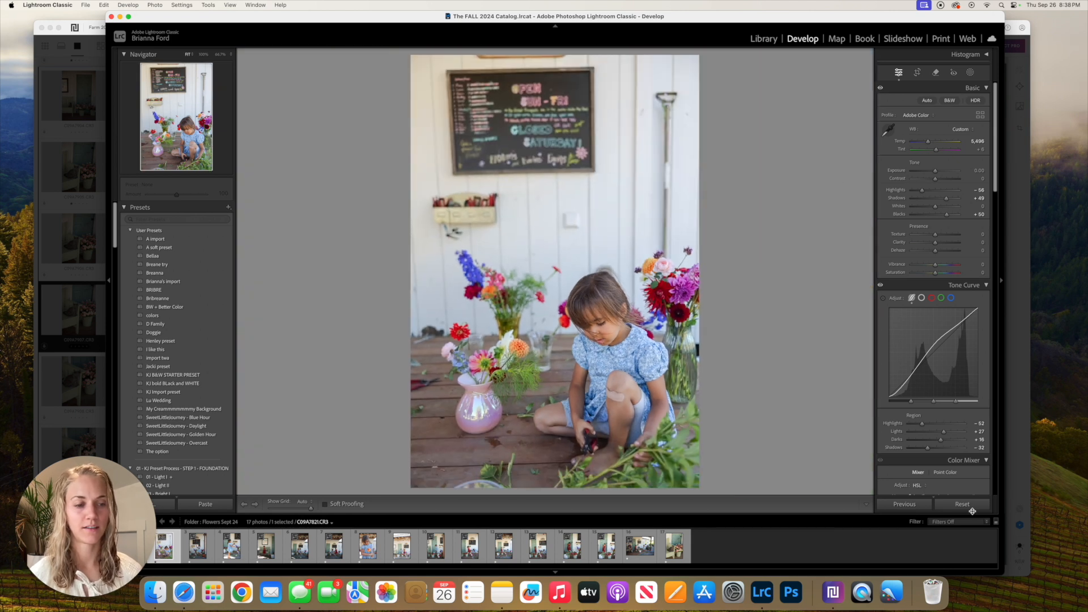
- Compare the girl photo's edit with the original by resetting it and undoing the reset
click(973, 509)
key(super+z)
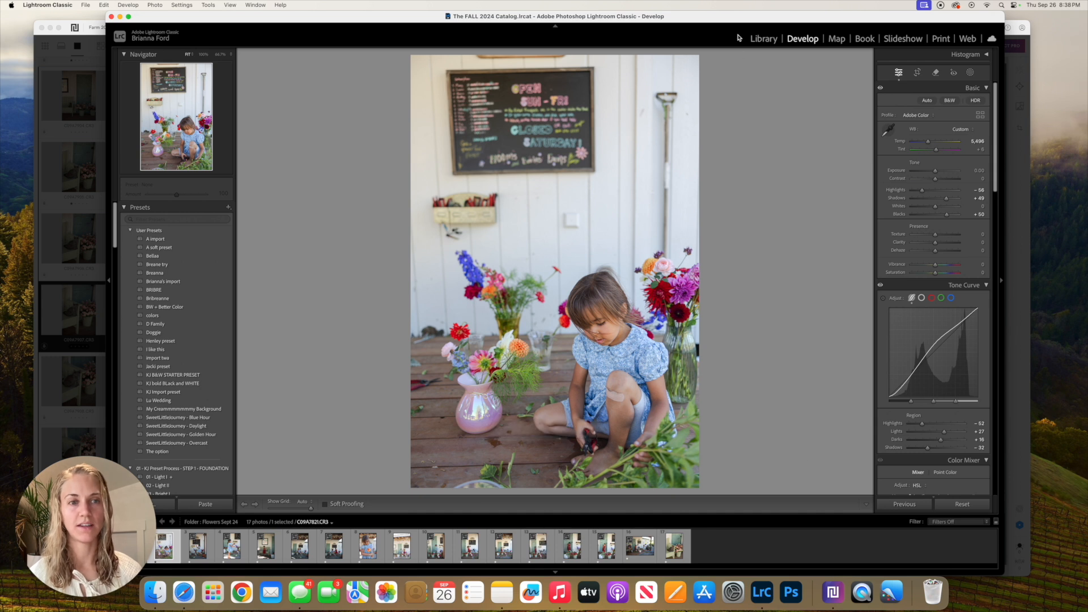
- Open the first photo of the Farm 2024 folder for developing, reset its settings and inspect the faces up close
click(770, 43)
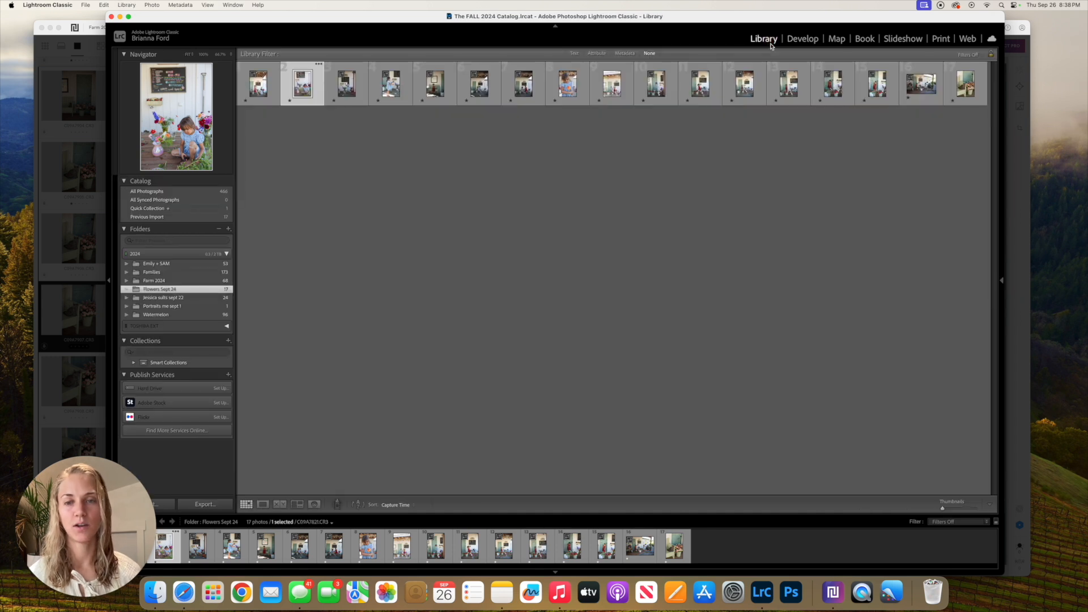
click(179, 281)
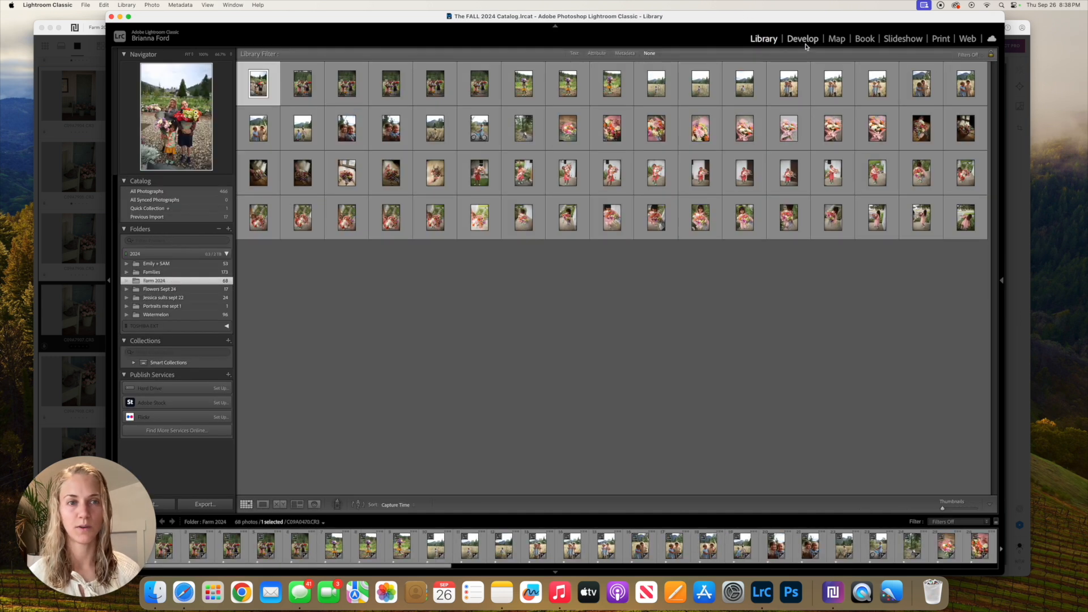
click(802, 40)
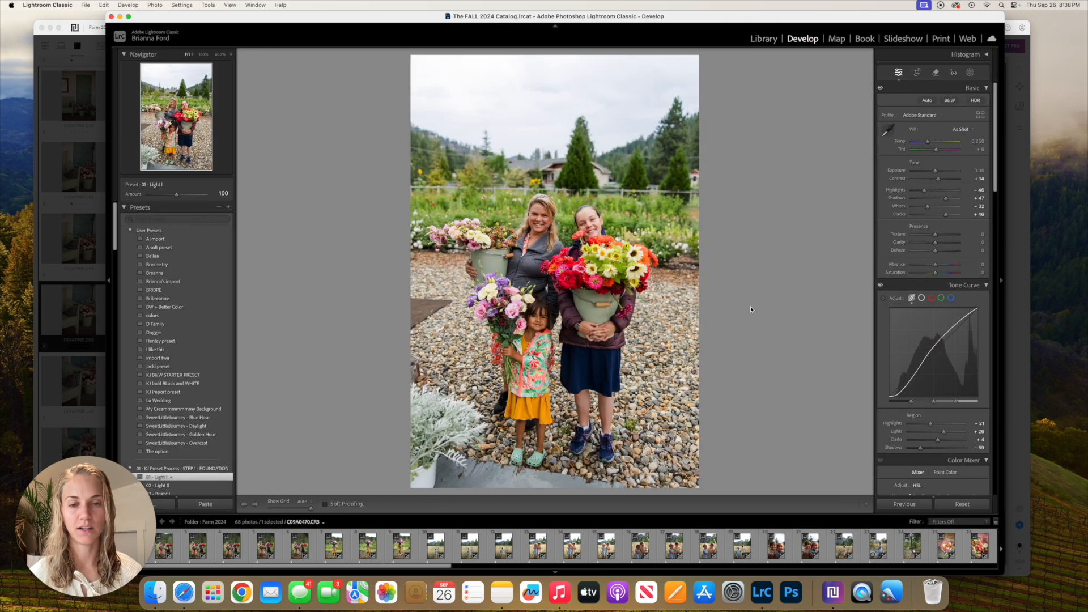
click(953, 507)
click(529, 217)
scroll(635, 277, down, 3)
scroll(635, 276, up, 3)
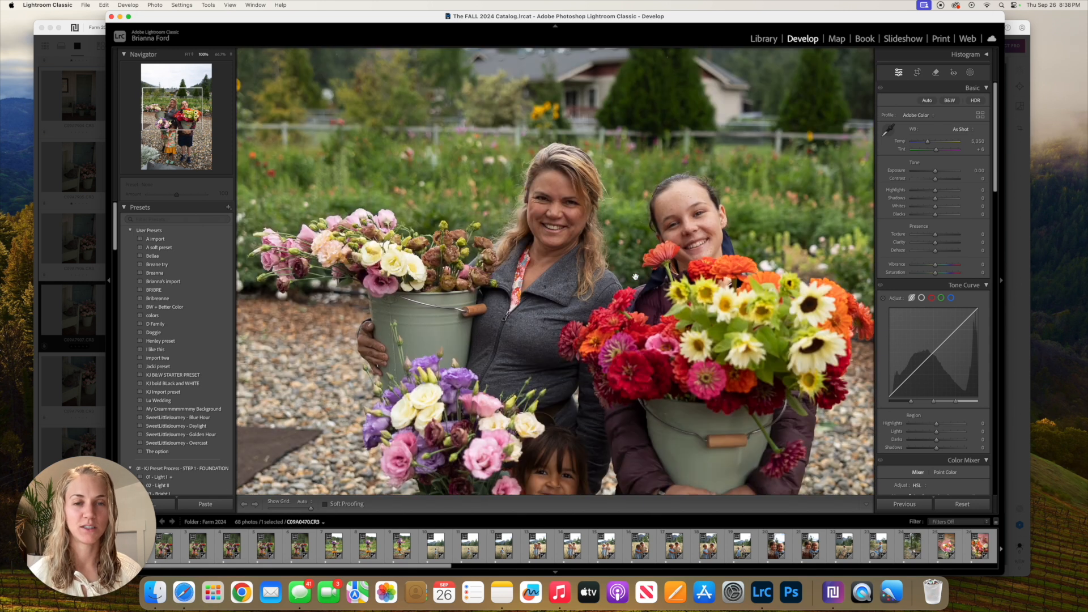
click(635, 277)
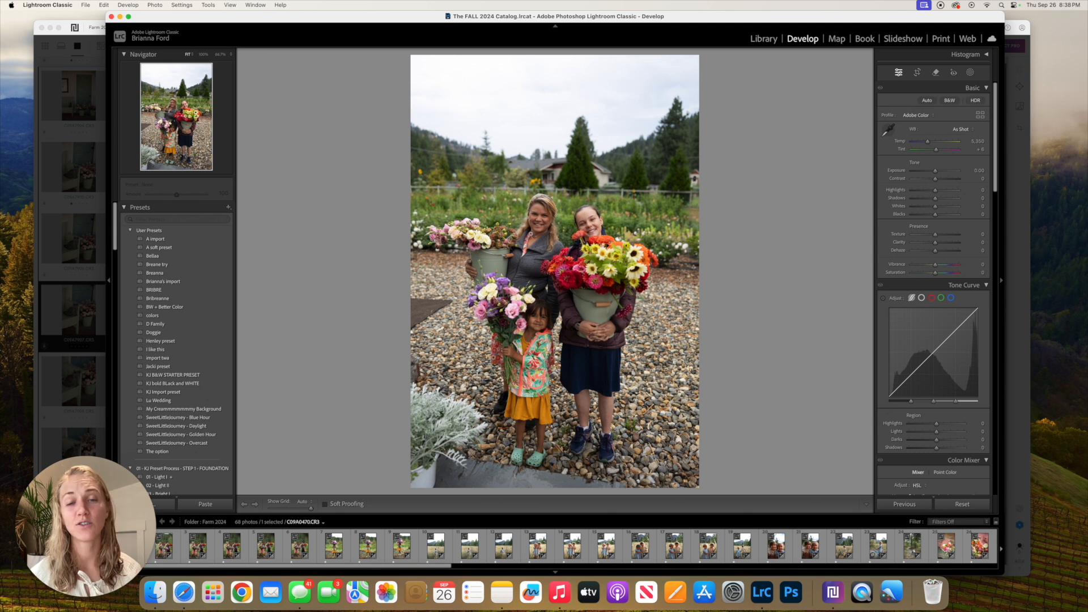
- Set the flower farm group photo's basic tone to Shadows +64, Blacks +76, Highlights -52 and Contrast +11
click(543, 216)
scroll(720, 306, down, 2)
scroll(720, 306, down, 2)
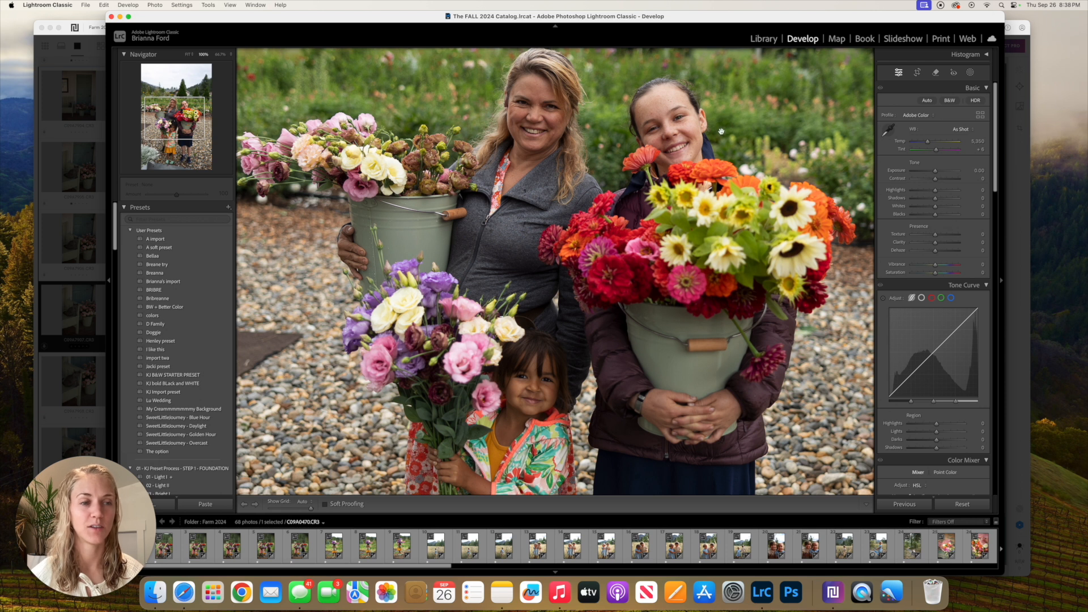
click(950, 198)
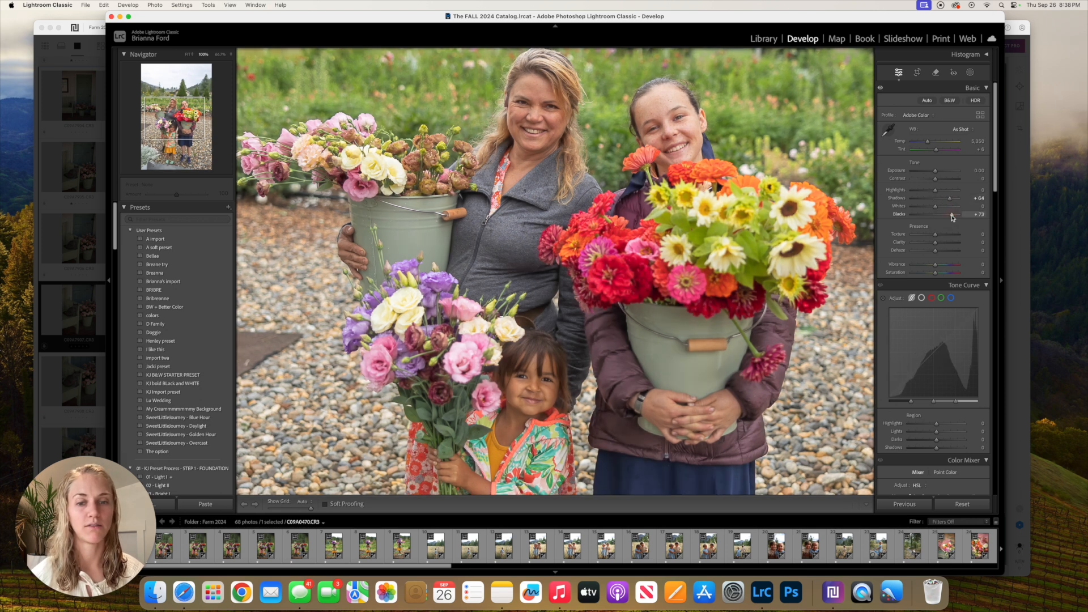
drag(952, 217, 953, 217)
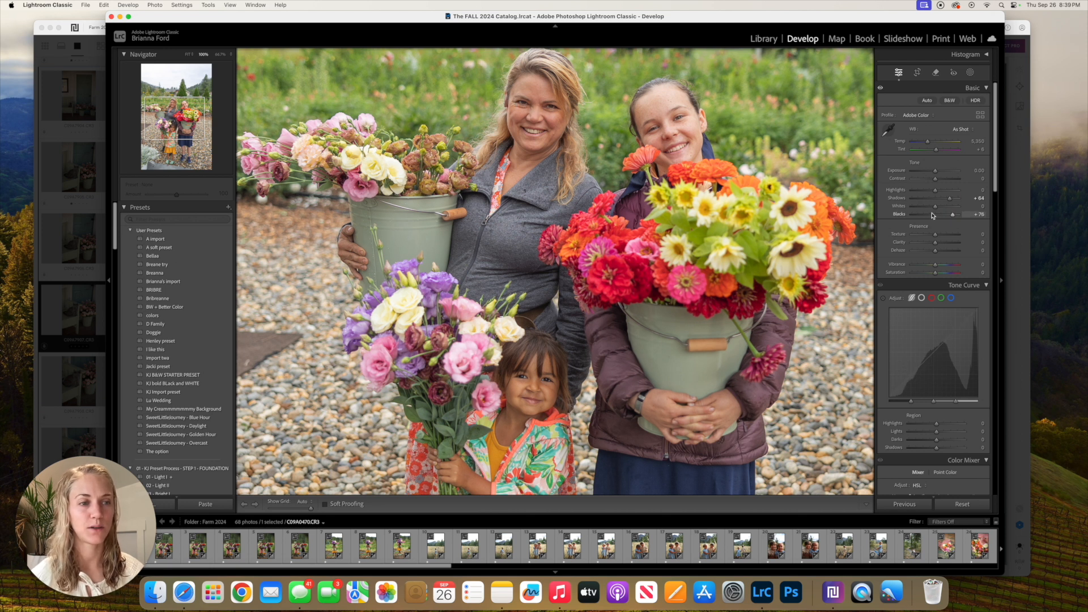
drag(925, 192, 940, 180)
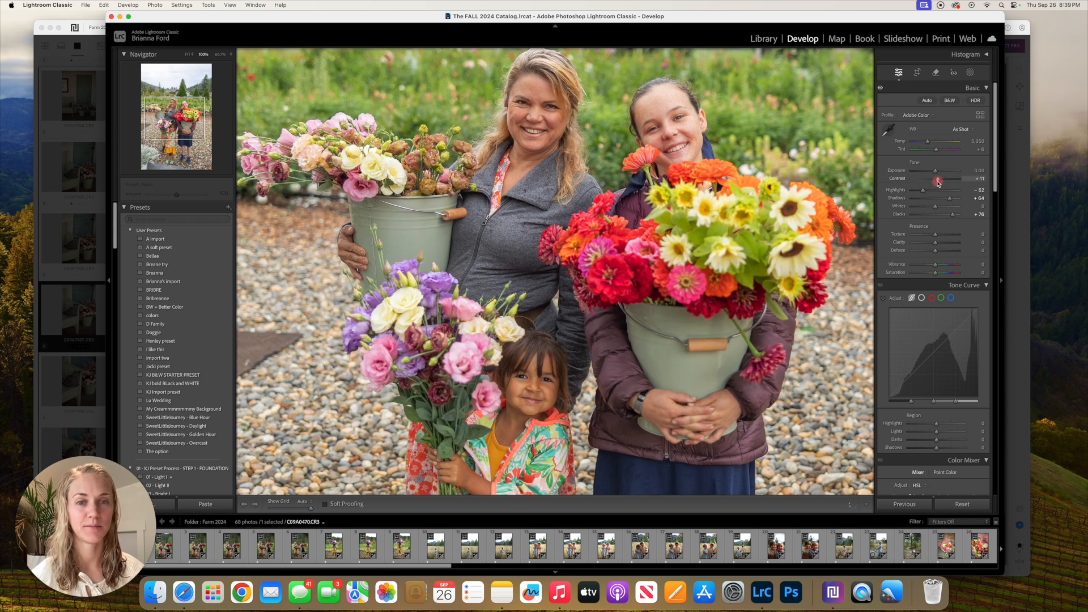
- Shape the flower farm photo's tone curve regions with Highlights -43, Lights +10, Darks +12 and Shadows -17, and view the whole image
scroll(929, 340, down, 3)
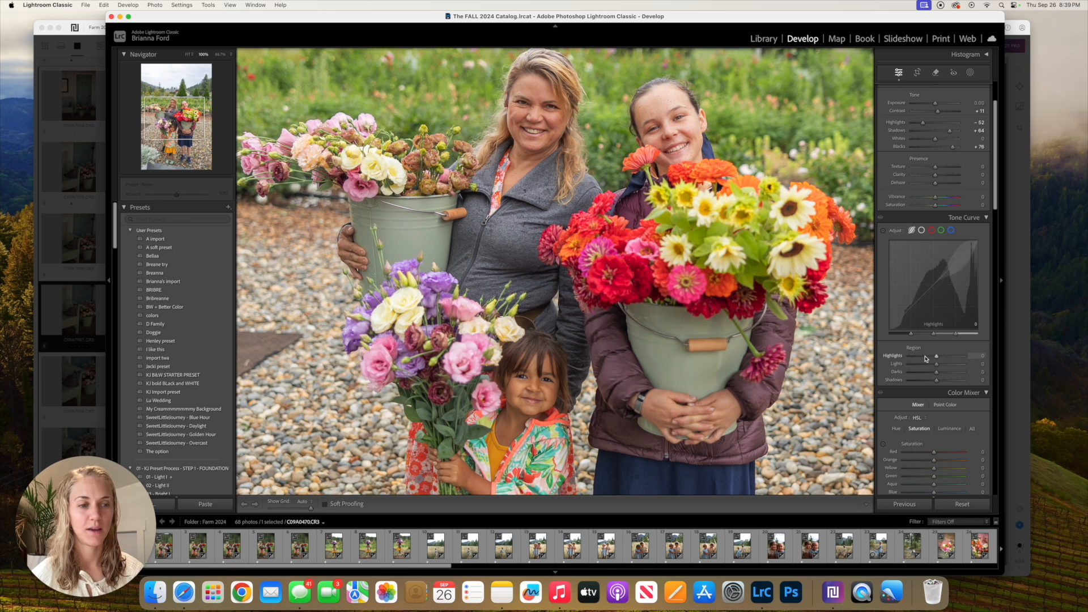
click(926, 359)
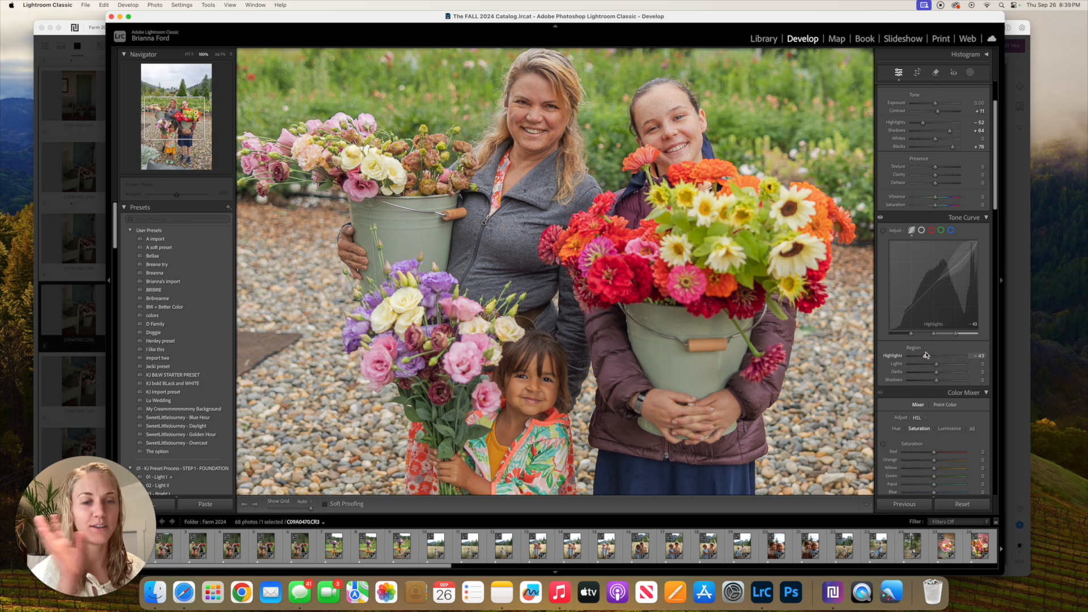
drag(936, 369, 940, 365)
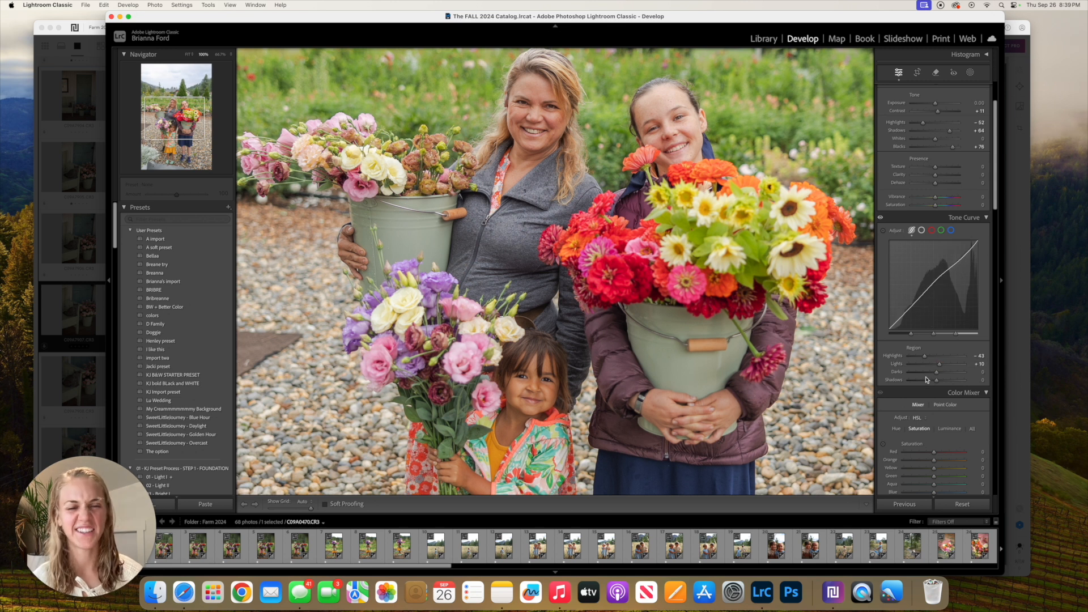
drag(936, 371, 932, 381)
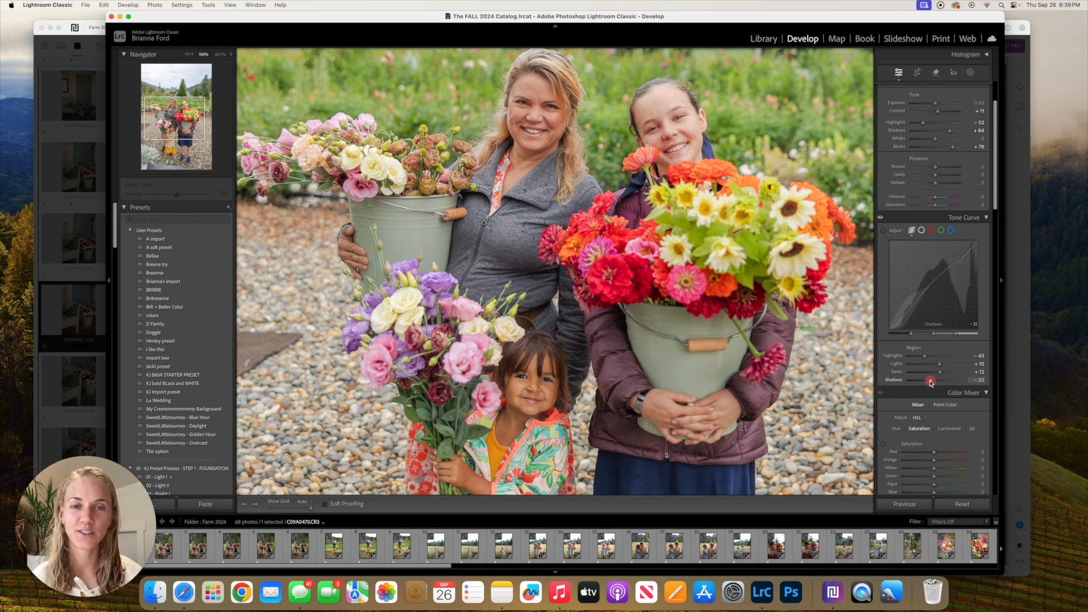
scroll(935, 283, up, 4)
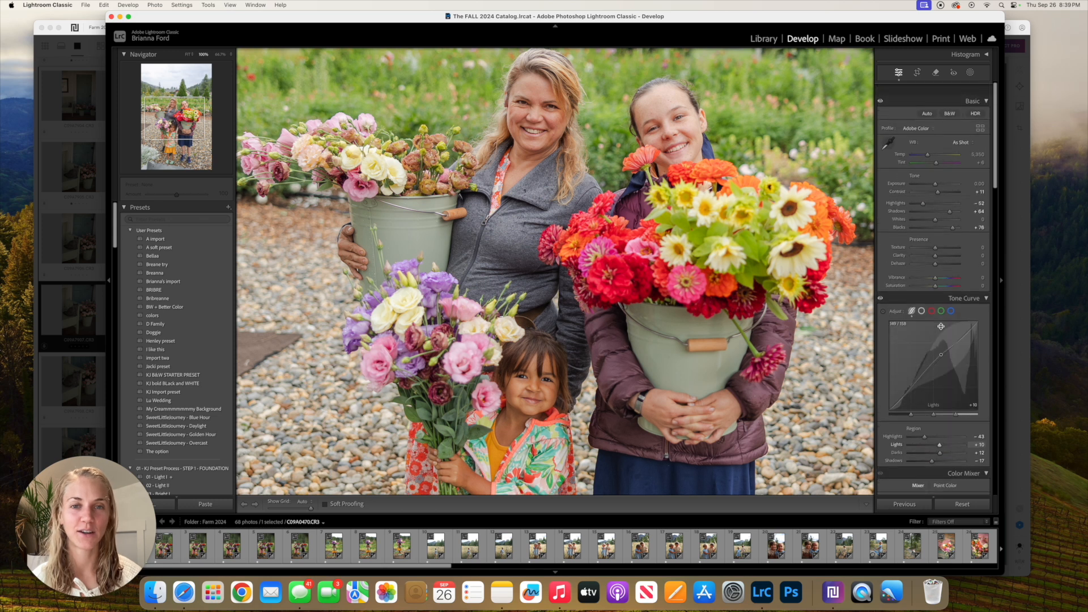
click(768, 189)
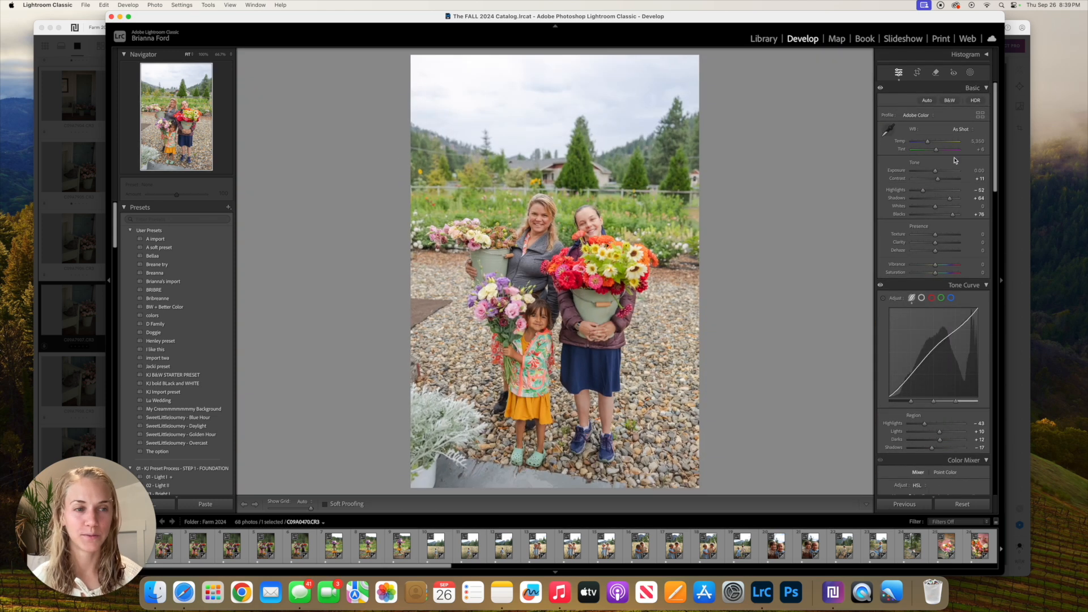
- Cool the flower farm photo's temperature to 5,171, lower Exposure to -0.20 and check the faces up close
drag(928, 145, 935, 171)
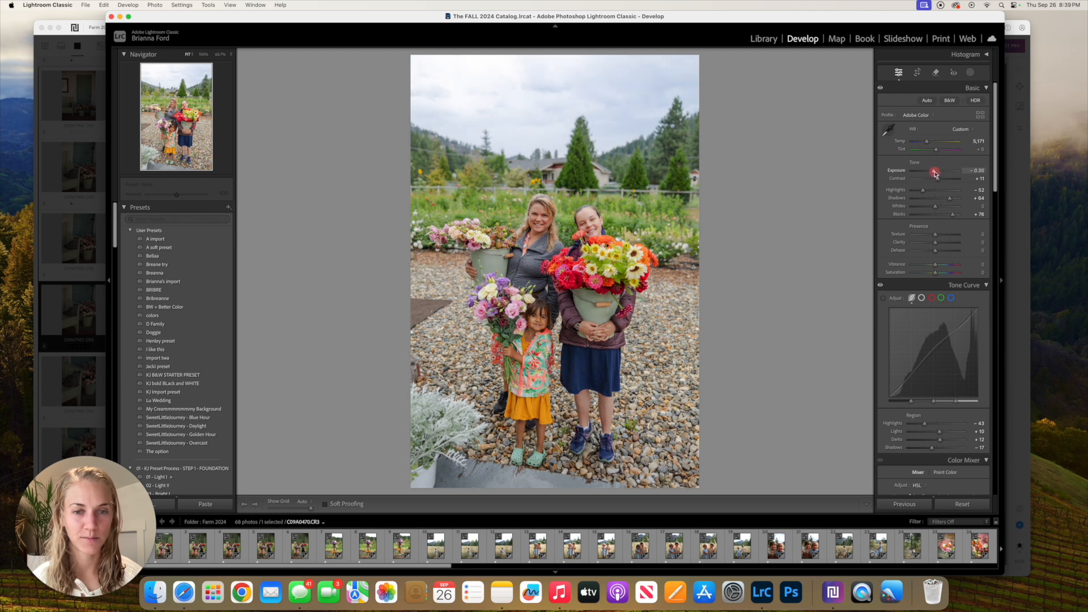
click(593, 233)
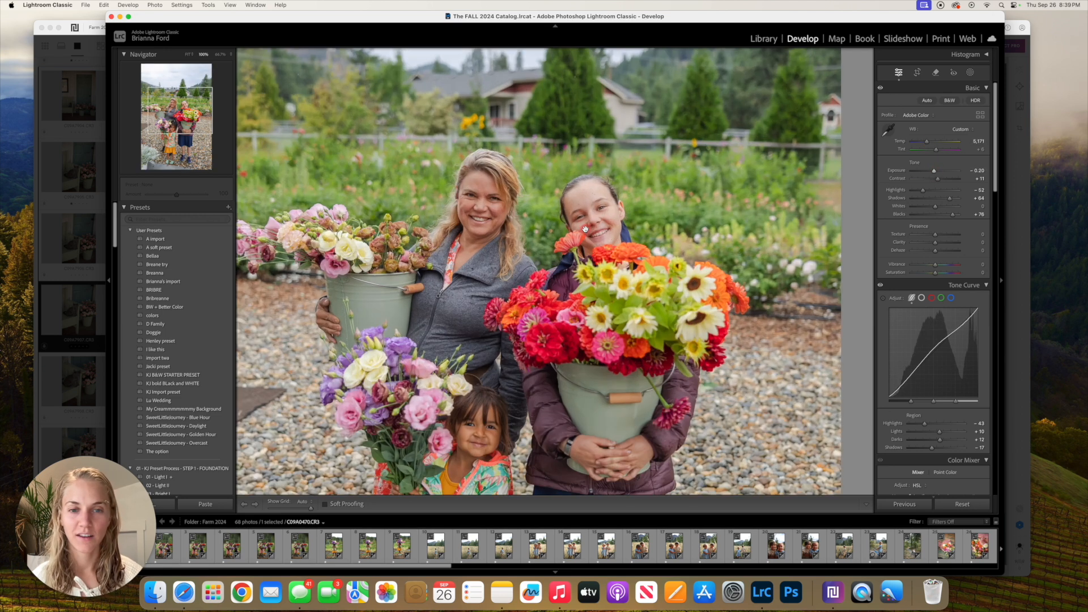
scroll(623, 263, down, 3)
click(624, 262)
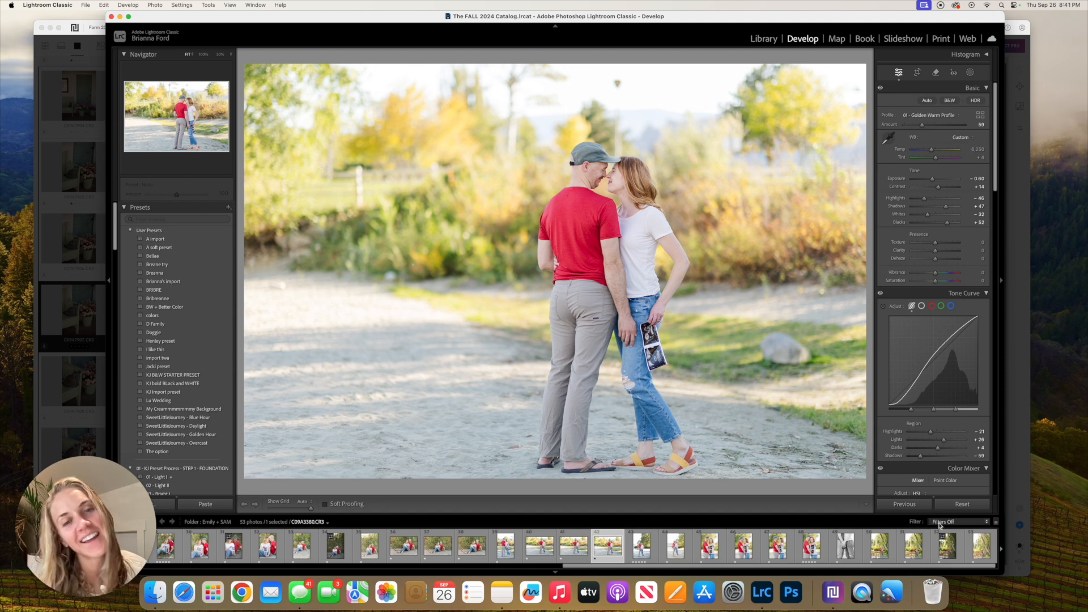
- Reset the couple photo's settings, then set Highlights to -49, Shadows to +54 and Blacks to +47
click(962, 504)
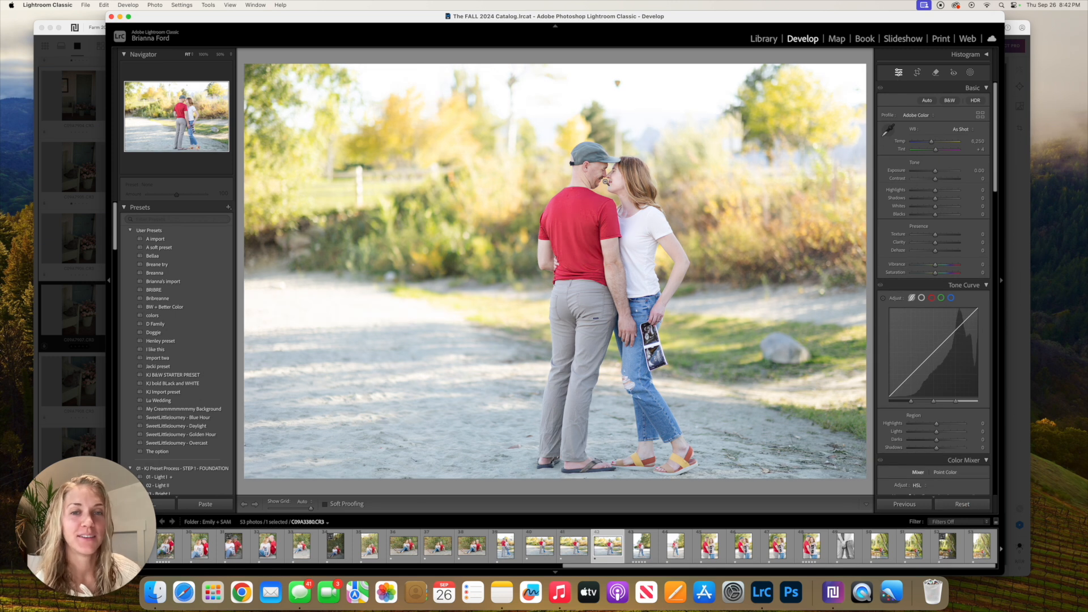
click(924, 191)
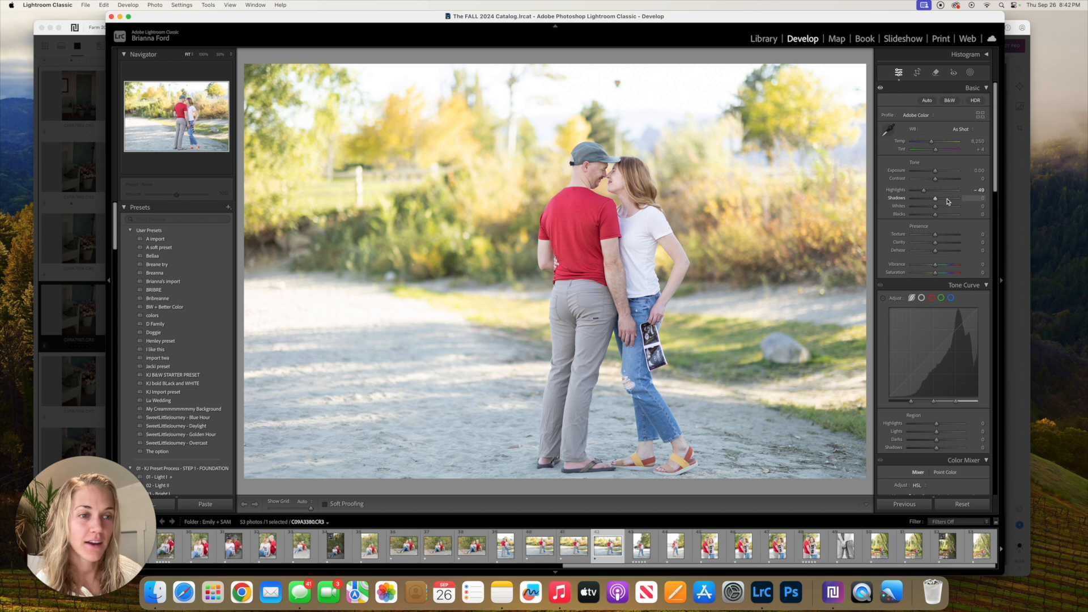
click(948, 198)
click(946, 214)
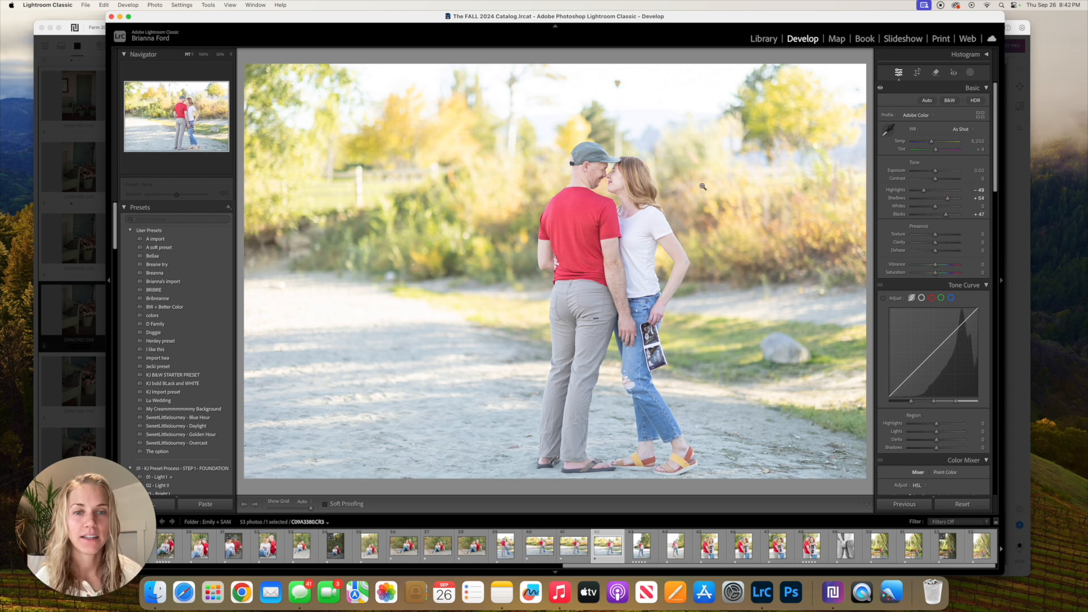
- Shape the couple photo's tone curve regions with Highlights -41, Lights +25, Darks +14 and Shadows -53, and lower Exposure to -0.45
click(926, 423)
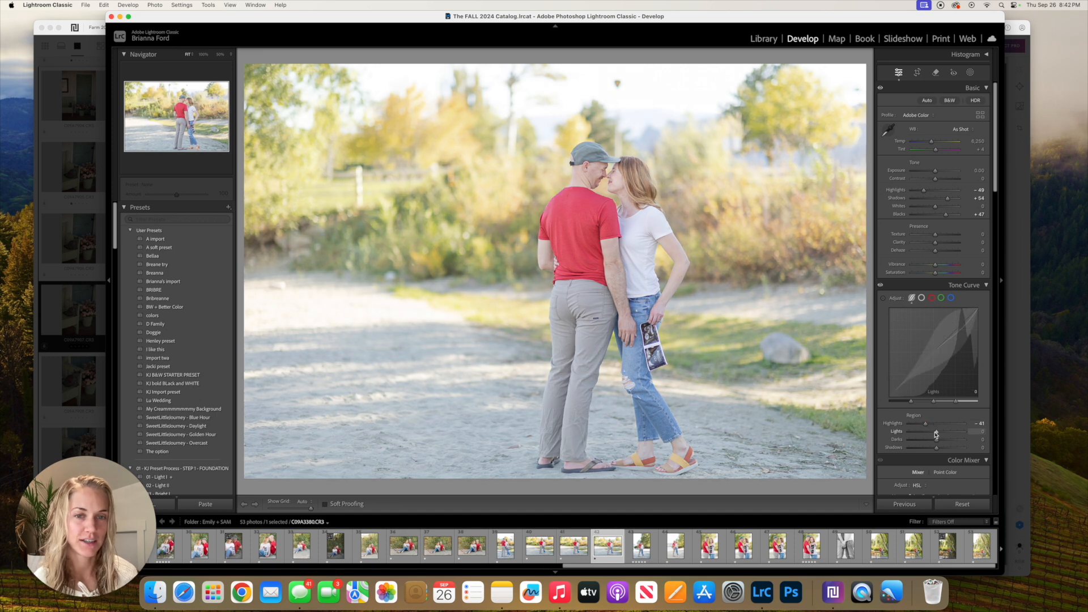
drag(926, 425, 924, 427)
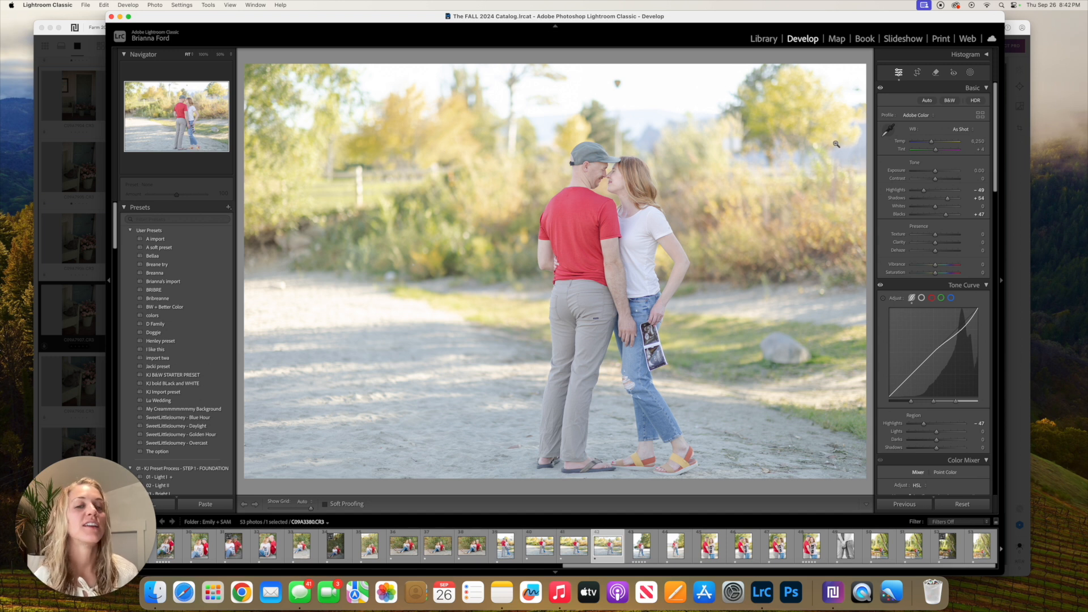
drag(936, 432, 922, 450)
drag(936, 172, 933, 174)
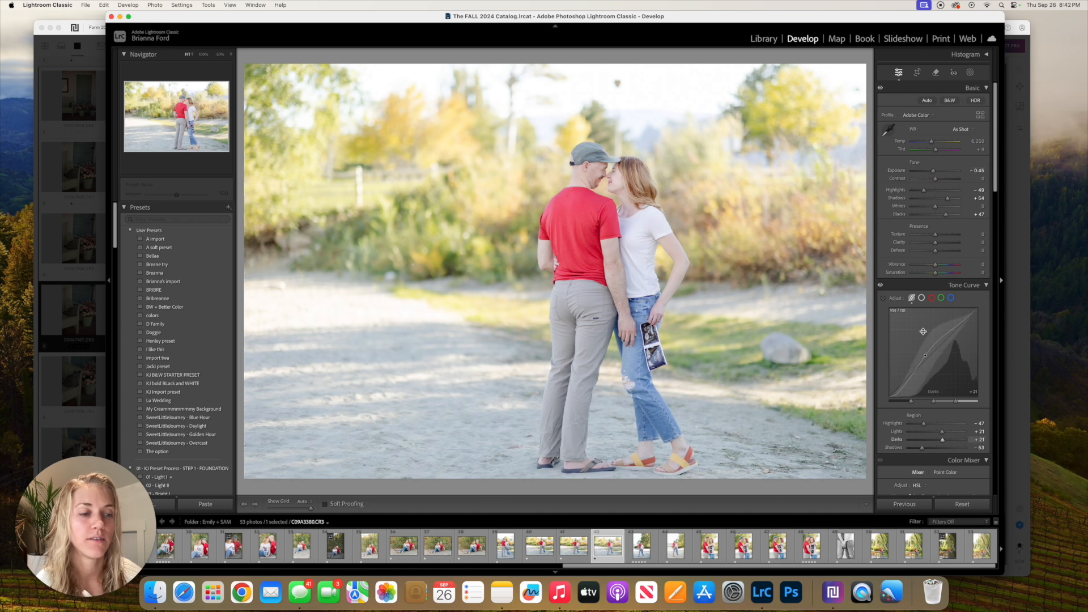
drag(943, 442, 942, 436)
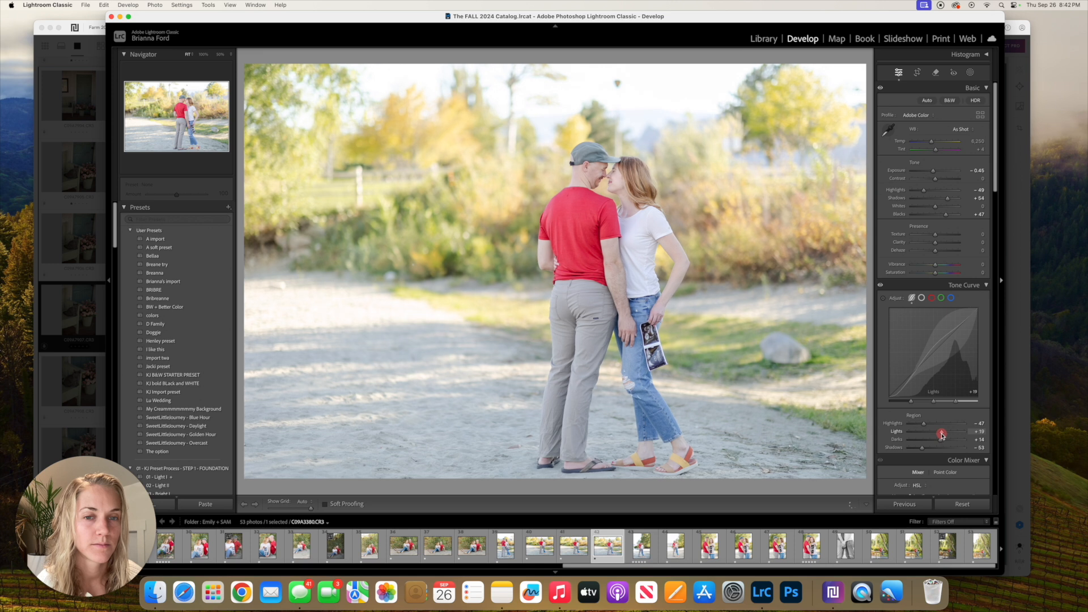
drag(943, 435, 925, 426)
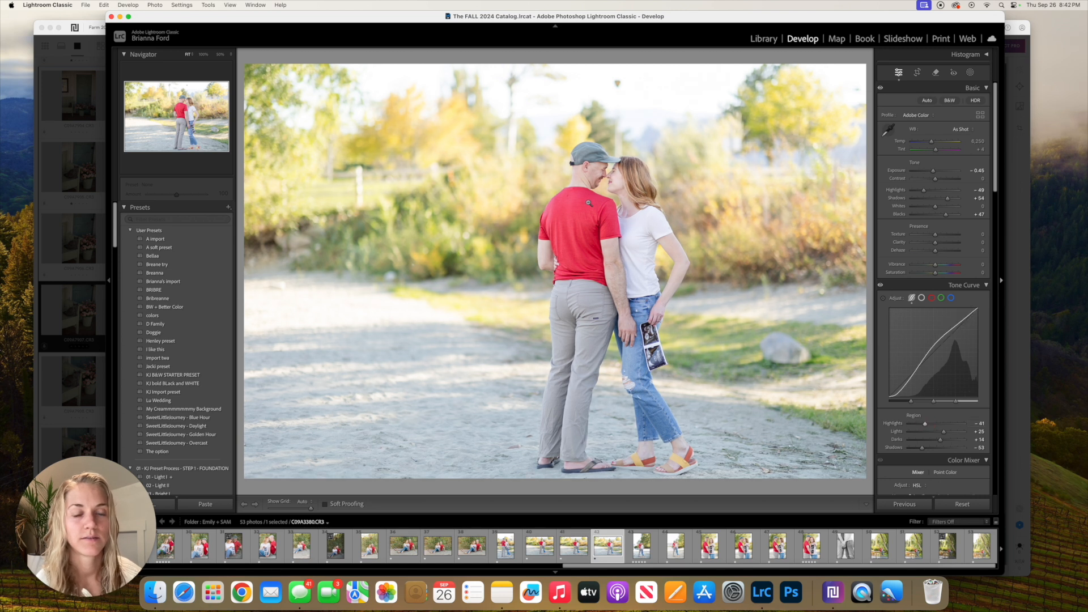
- Set the couple photo's Contrast to +14 and reduce Blacks to +38 while checking the faces up close
drag(935, 179, 939, 181)
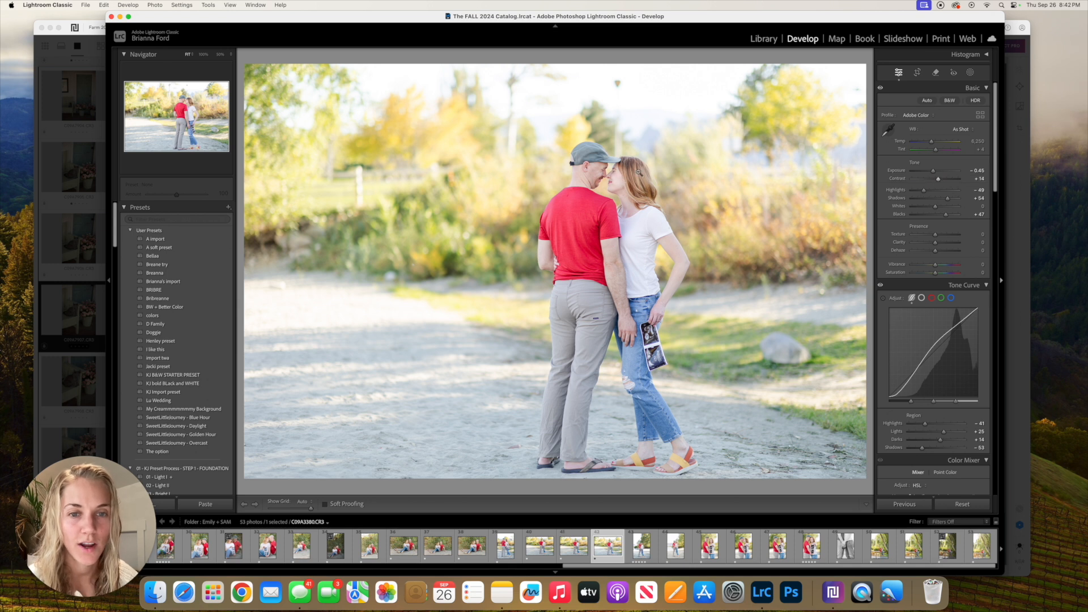
click(645, 168)
click(637, 179)
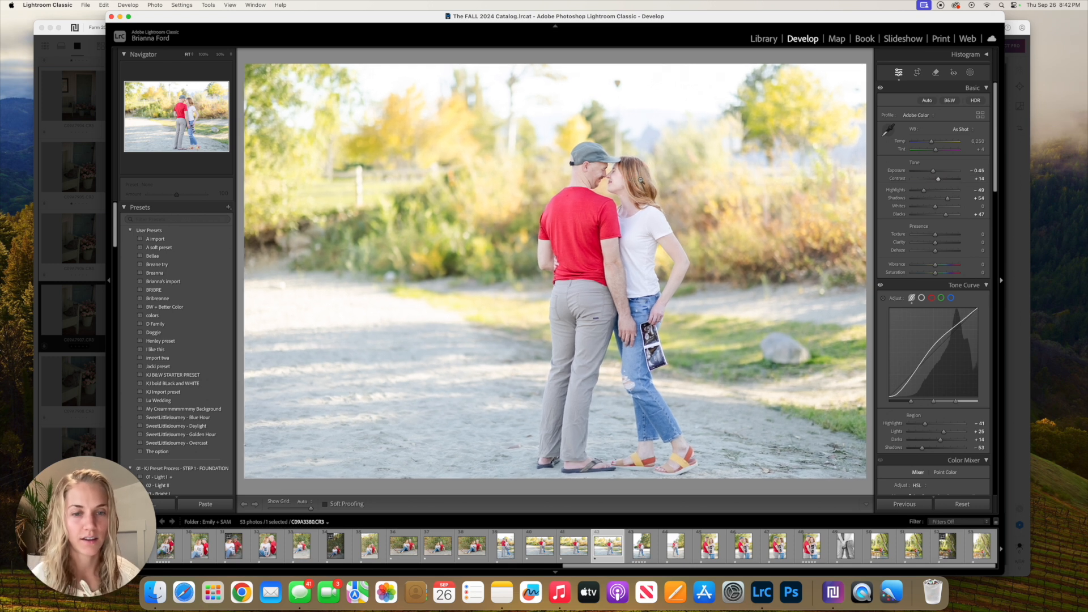
key(super+equal)
key(super+equal)
key(super+equal)
key(super+equal)
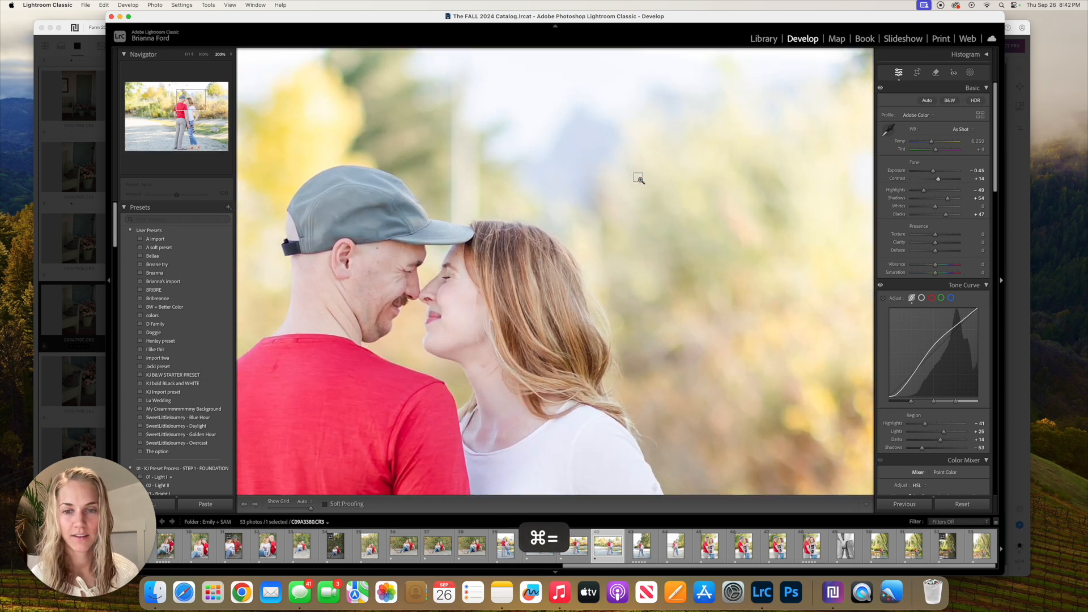
drag(945, 214, 944, 219)
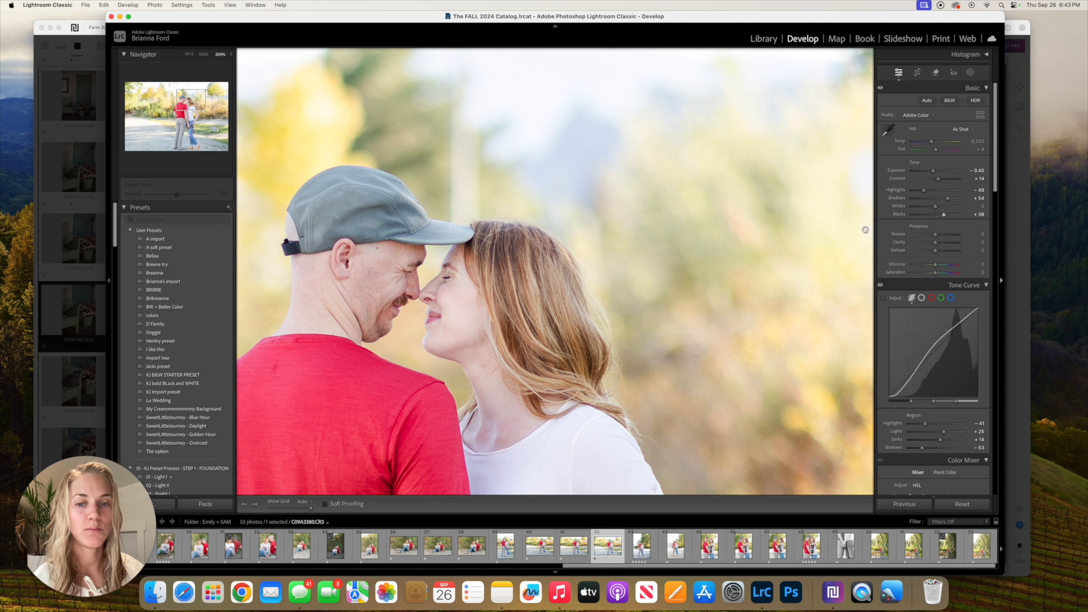
click(547, 322)
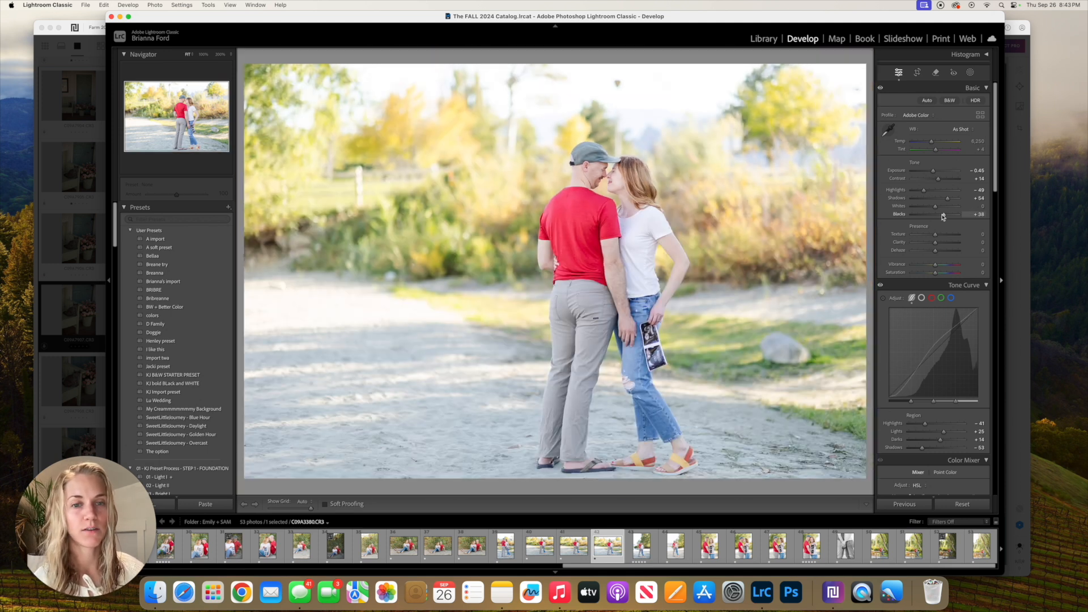
- Fine-tune the couple photo to Blacks +45 and Contrast +16, and warm its temperature to 6,612
drag(945, 216, 945, 218)
drag(938, 179, 938, 178)
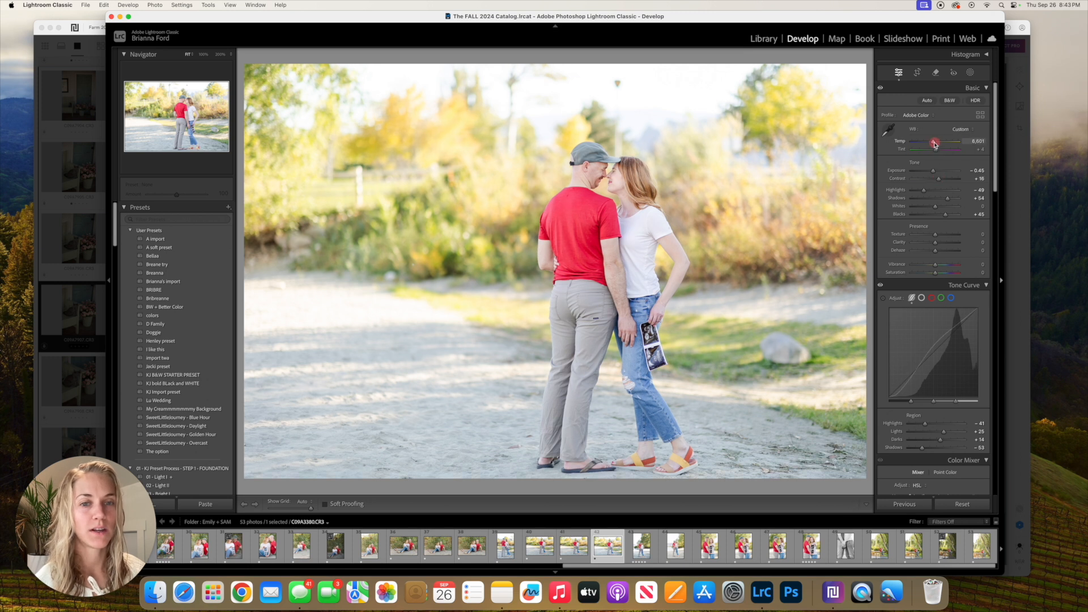
click(629, 174)
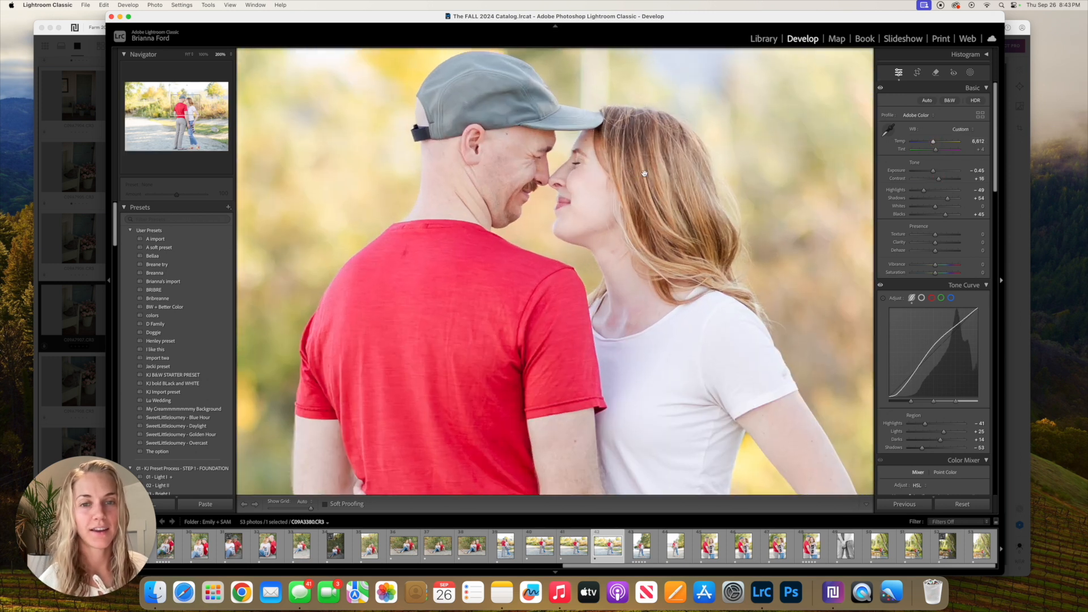
click(686, 183)
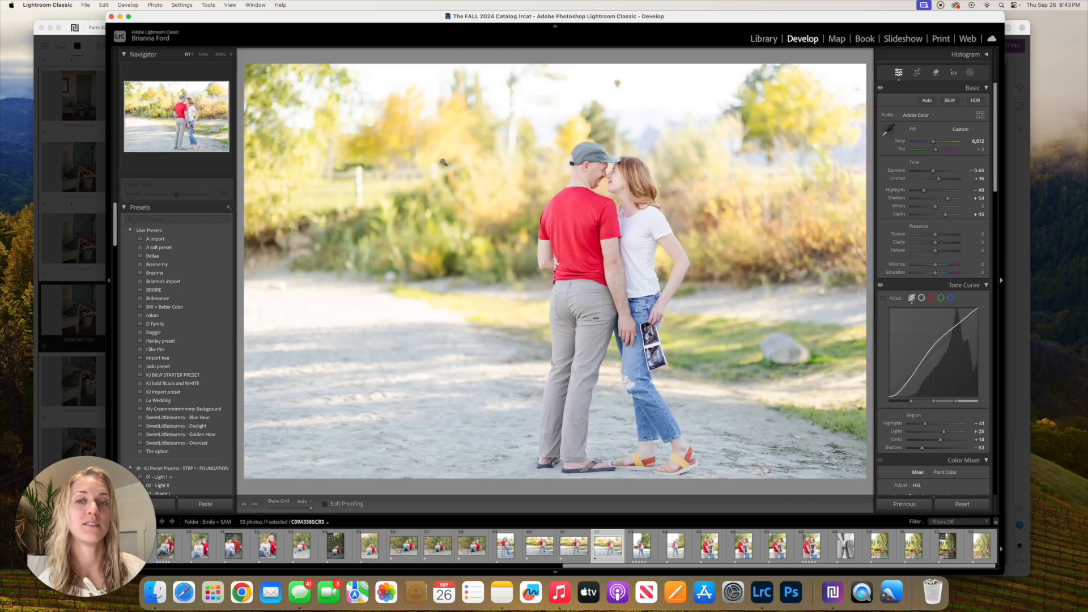
- Refine the couple photo's tone curve regions to Highlights -54, Darks +17 and Shadows -36
drag(924, 425, 919, 426)
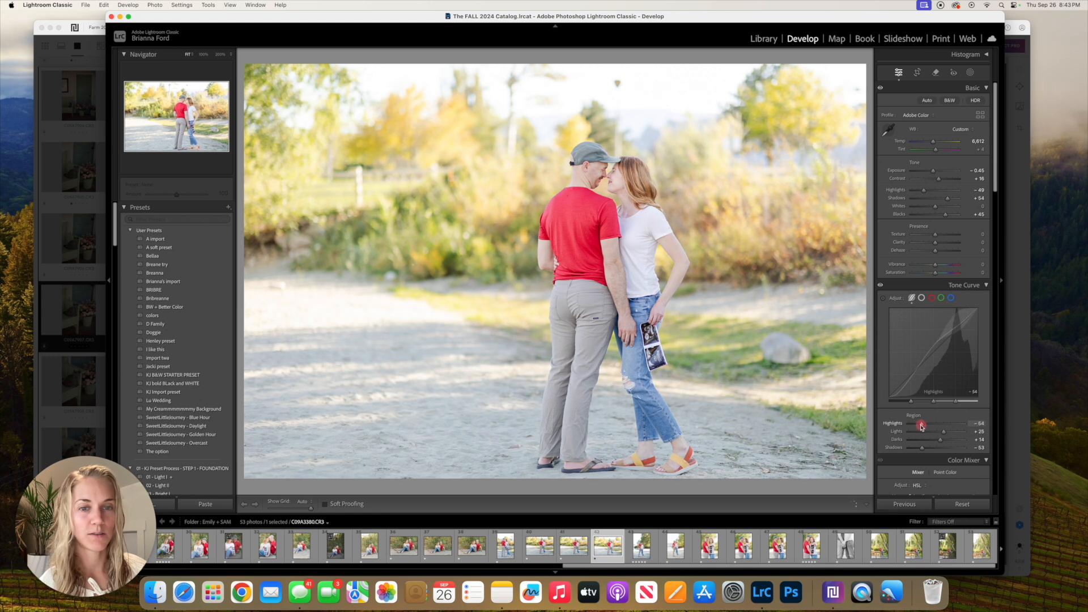
drag(945, 429, 919, 425)
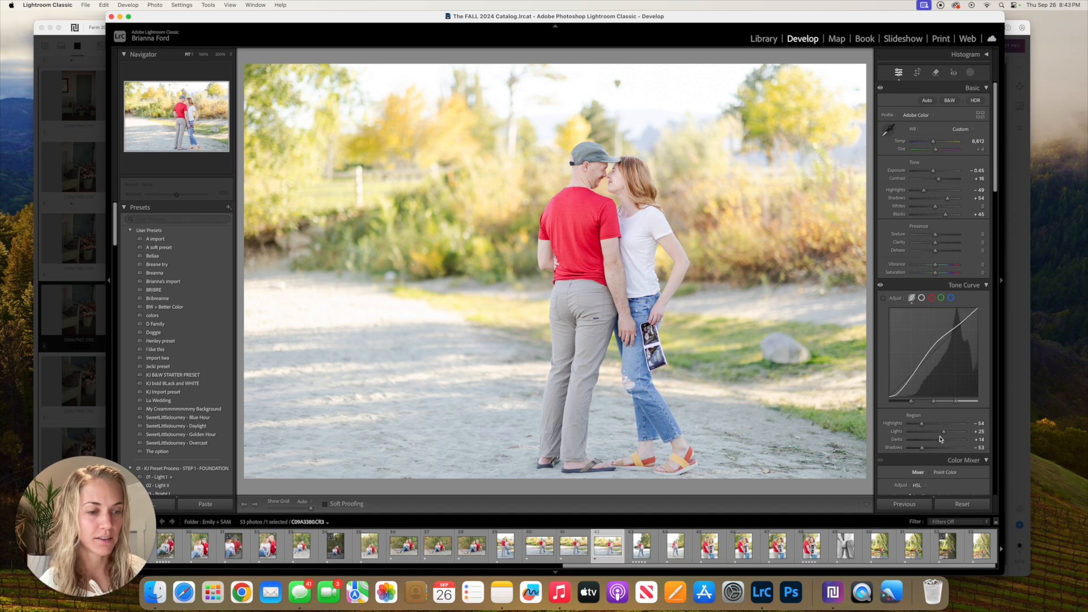
drag(942, 440, 942, 443)
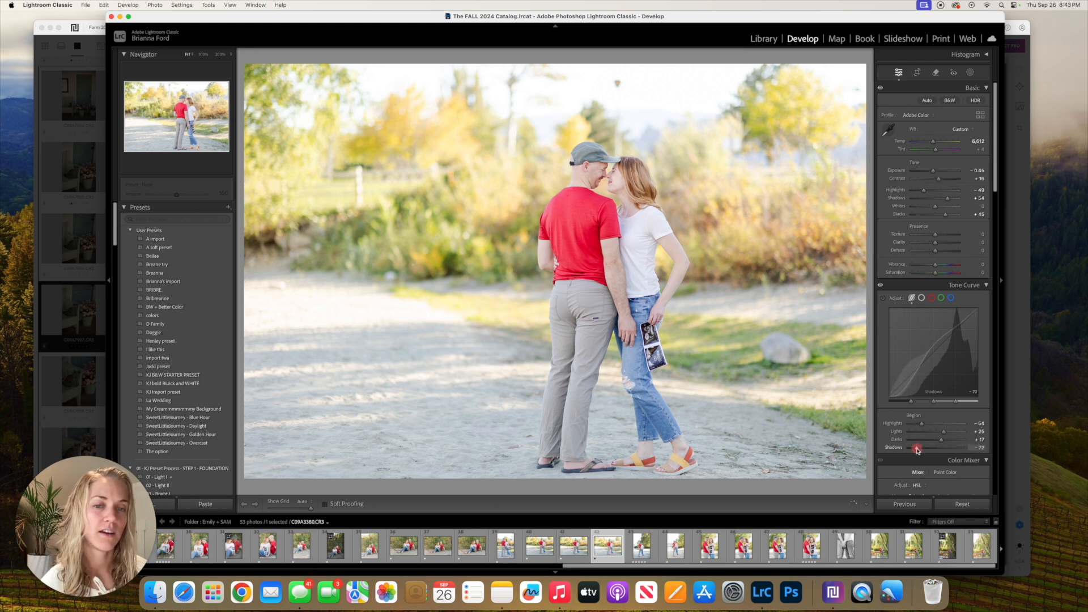
drag(918, 448, 927, 449)
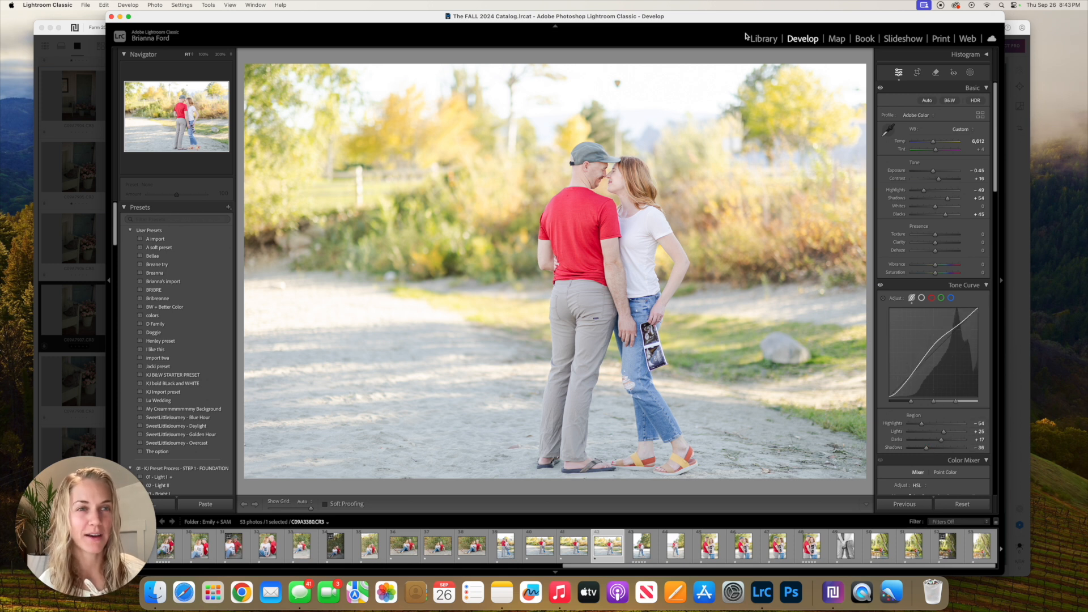
- Open the first photo of the Families folder for developing and reset its settings
click(771, 40)
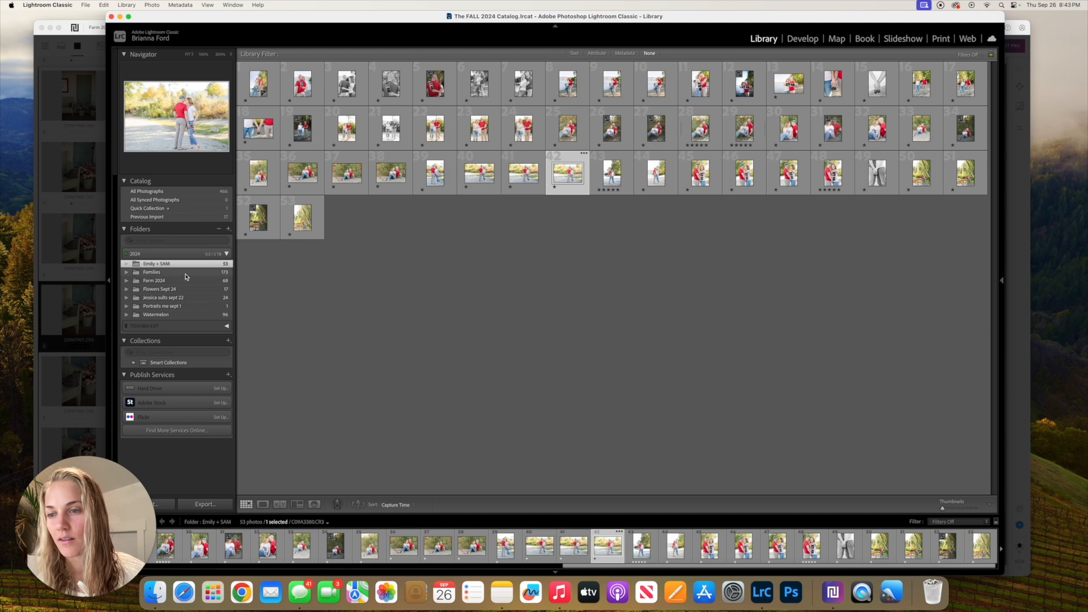
click(186, 274)
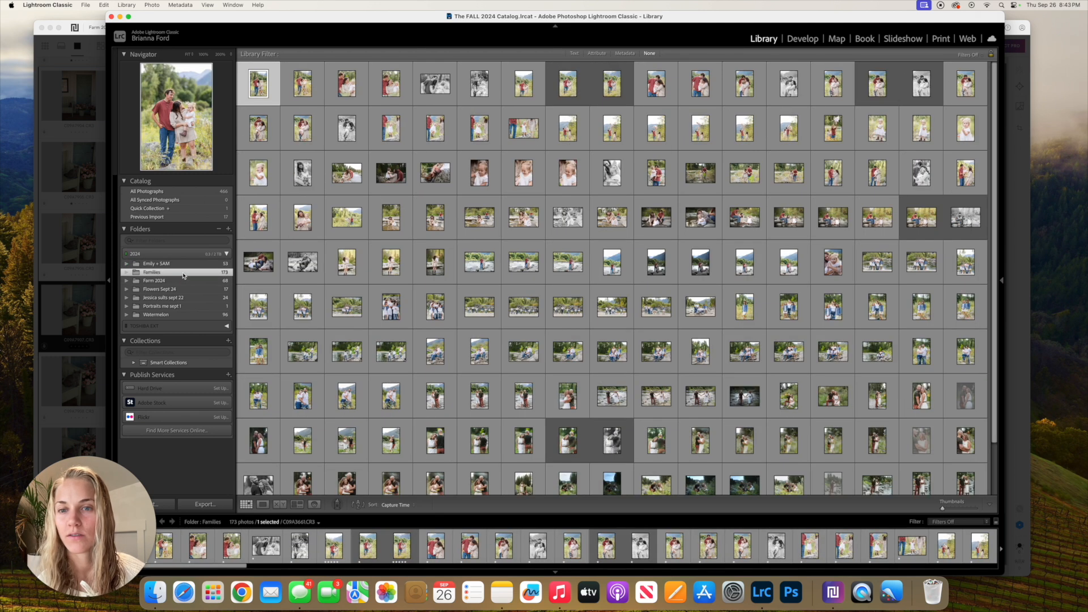
click(802, 40)
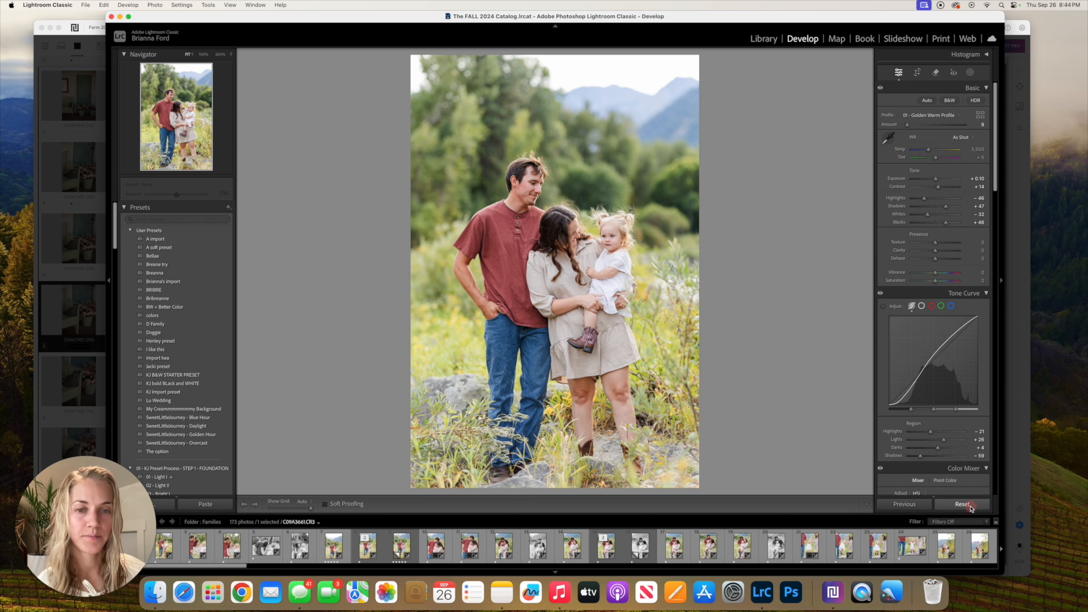
click(971, 505)
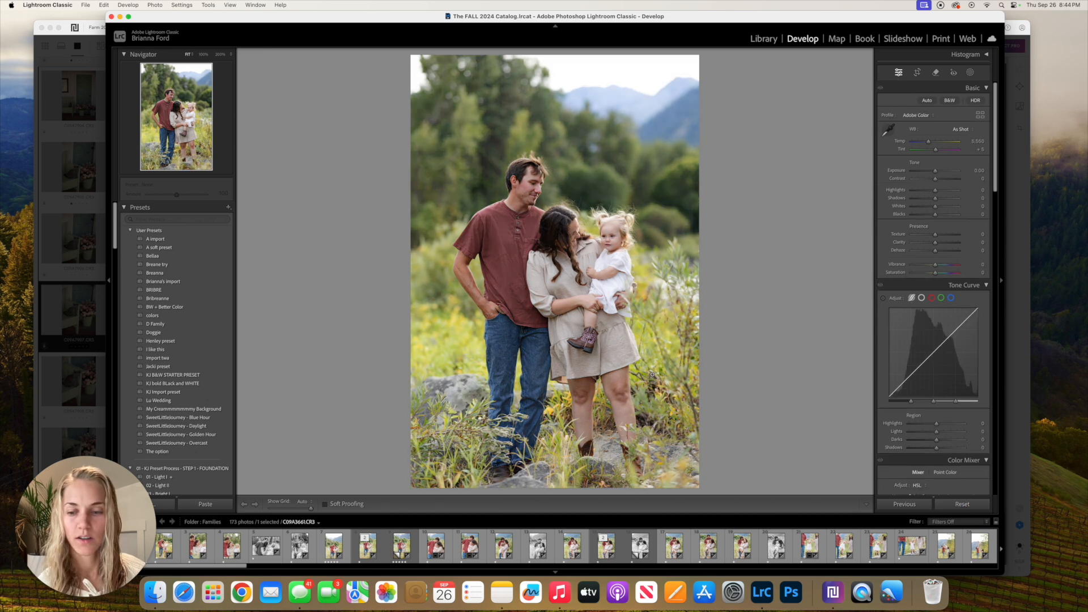
click(492, 548)
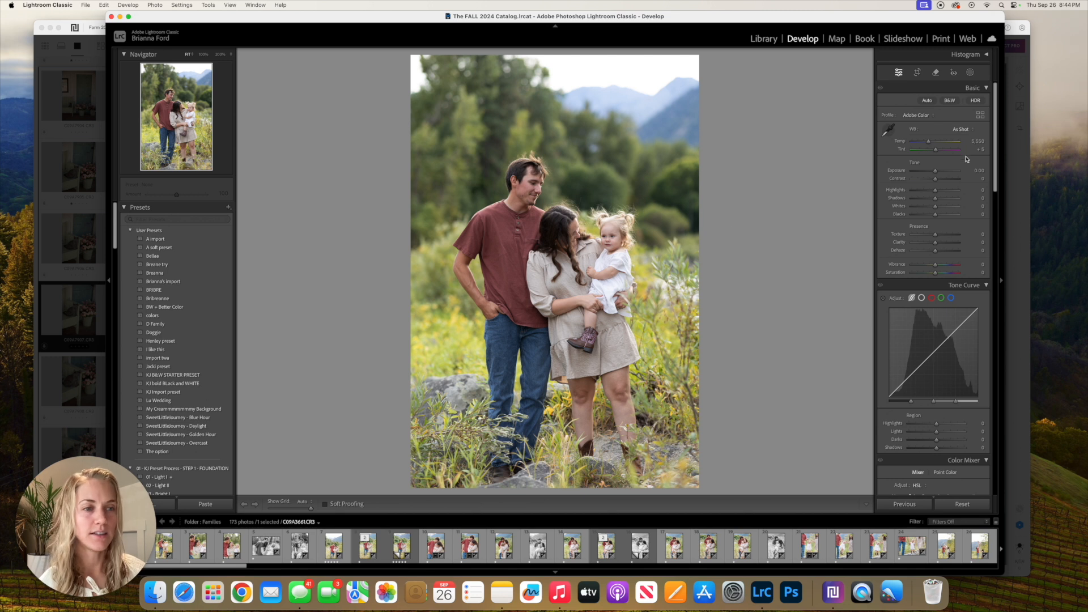
- Set the family photo's basic tone to Highlights -51, Shadows +60 and Blacks +48
click(923, 189)
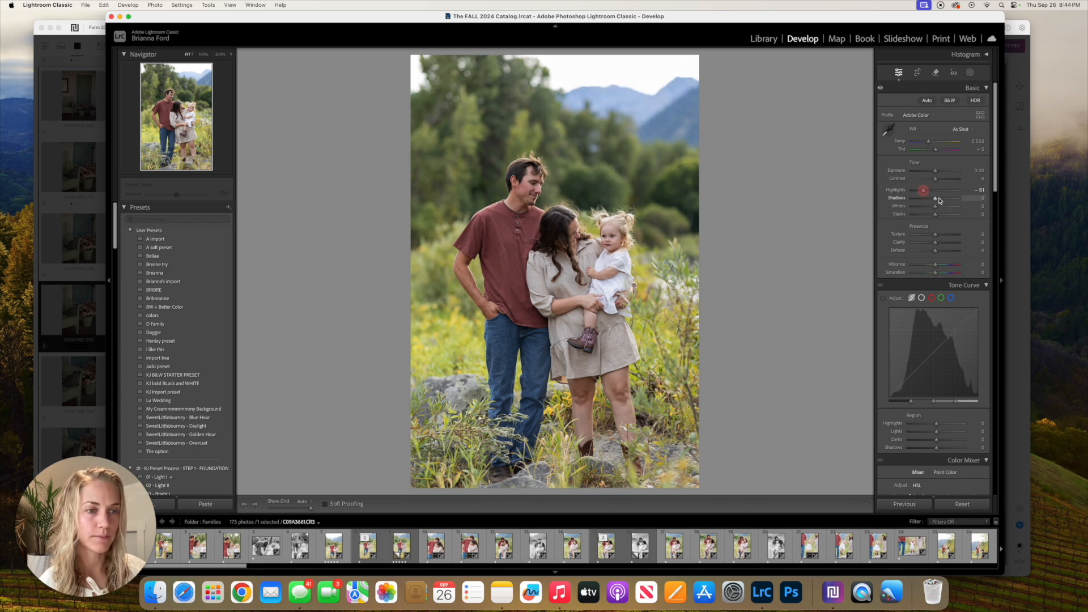
click(948, 198)
click(944, 214)
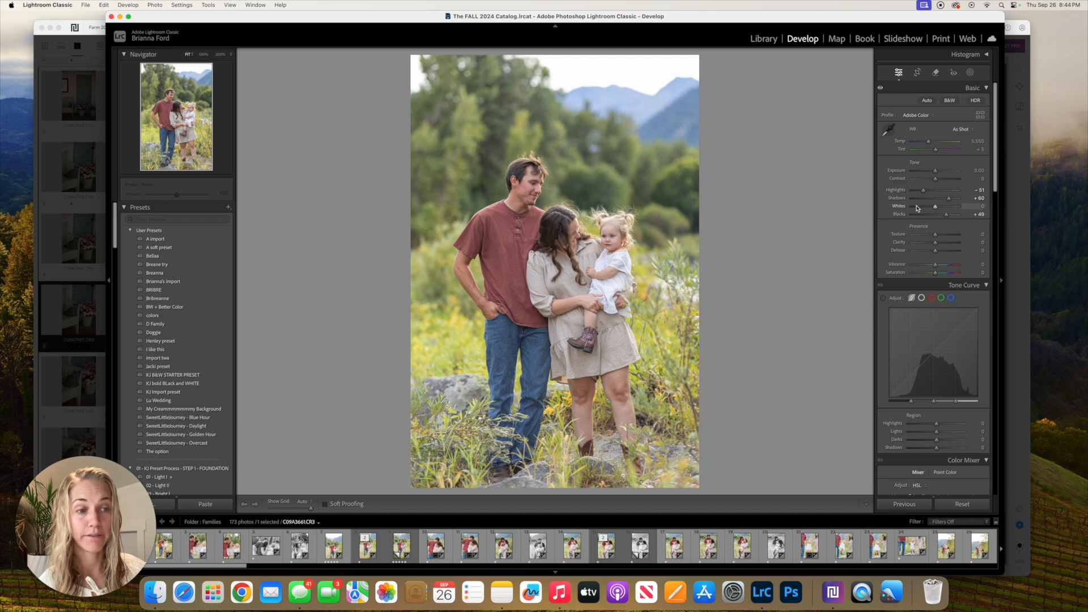
- Shape the family photo's tone curve regions with Highlights -48, Lights +22, Darks +21 and Shadows -50
click(923, 423)
drag(937, 432, 940, 433)
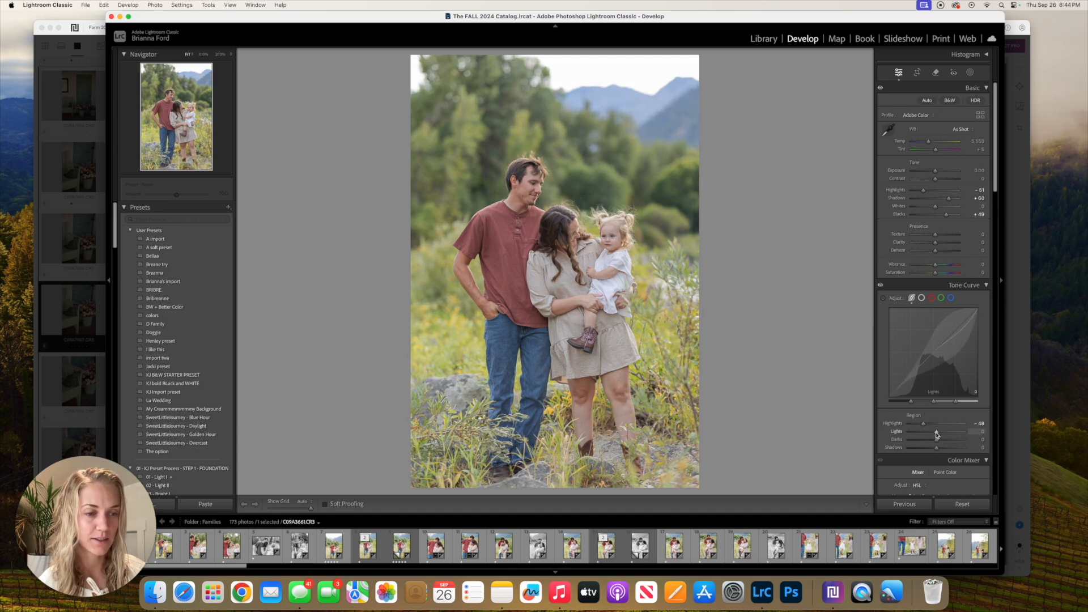
click(941, 440)
mouse_move(937, 448)
mouse_down()
mouse_move(925, 443)
mouse_move(947, 433)
mouse_move(923, 452)
mouse_up()
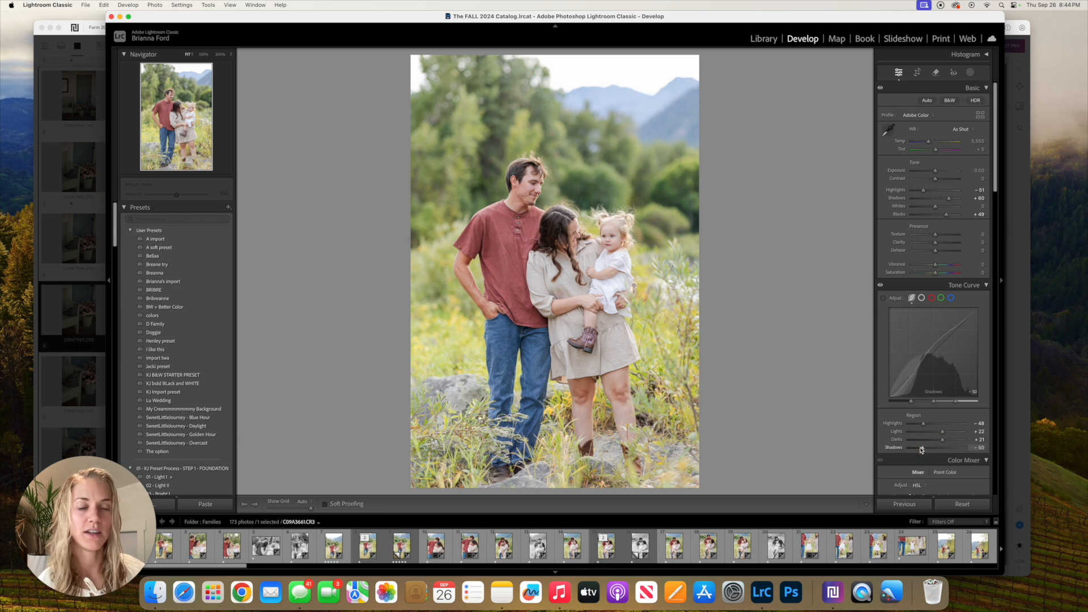
- Set the family photo's Contrast to +17 and warm its white balance temperature slightly
click(587, 249)
click(708, 252)
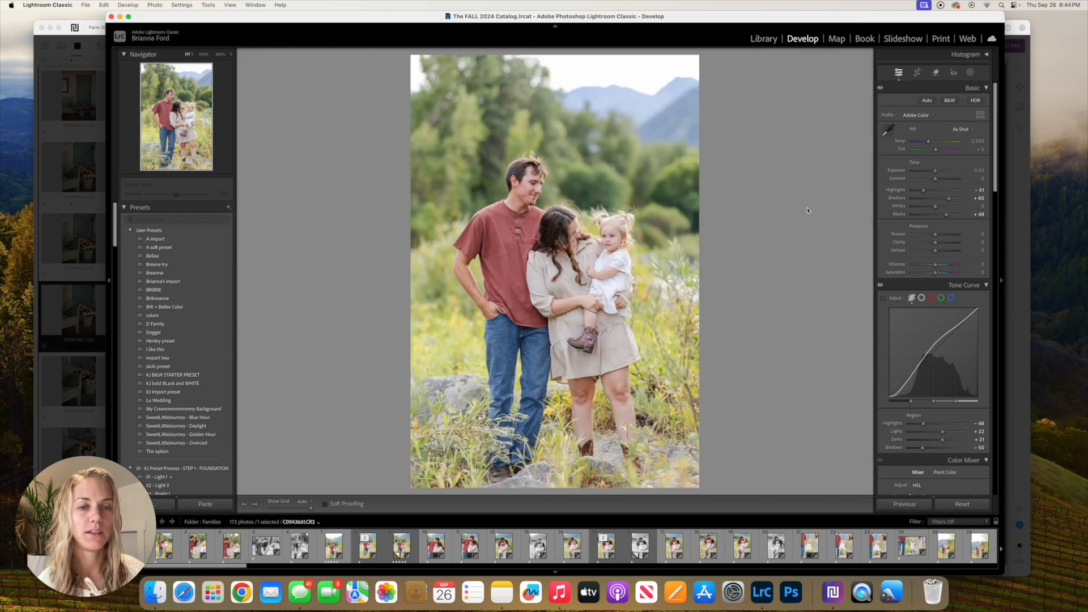
drag(935, 180, 939, 180)
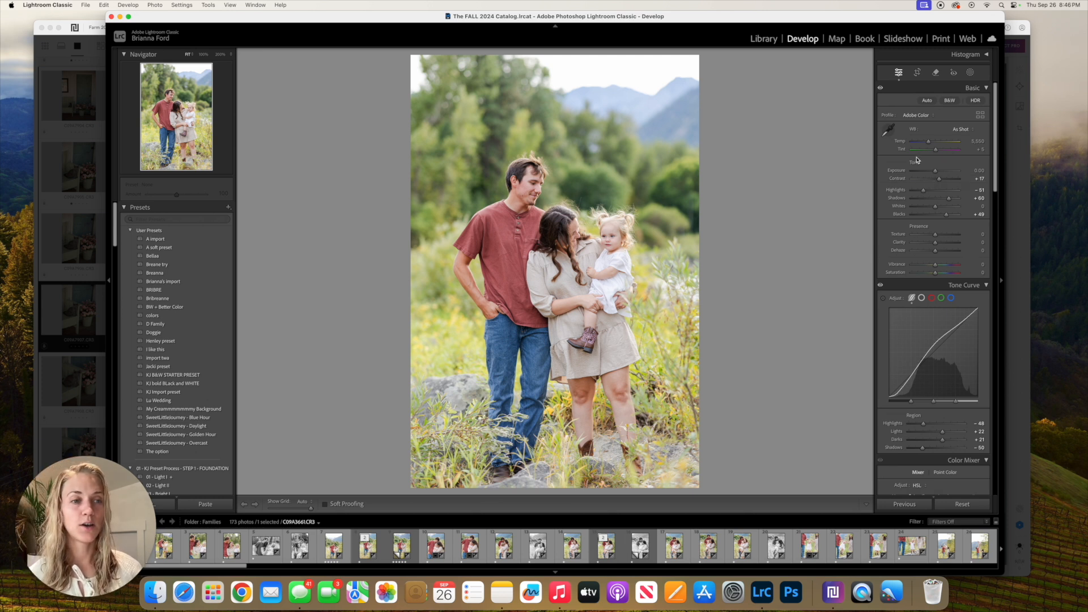
drag(929, 143, 930, 143)
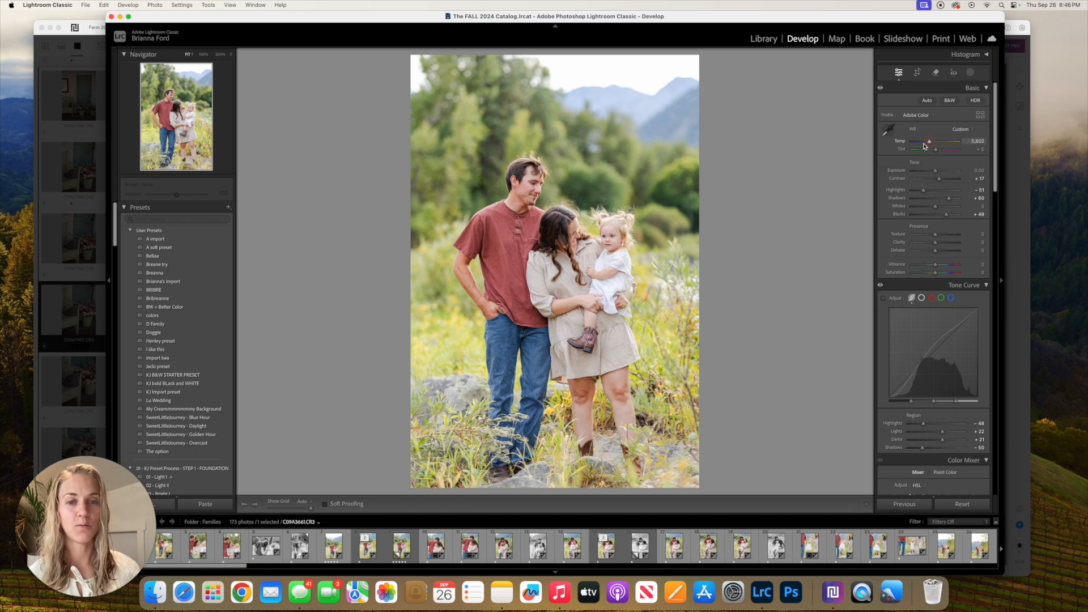
- Inspect the edited family photo, reset it to compare with the unedited state, and undo that reset
click(626, 230)
click(624, 226)
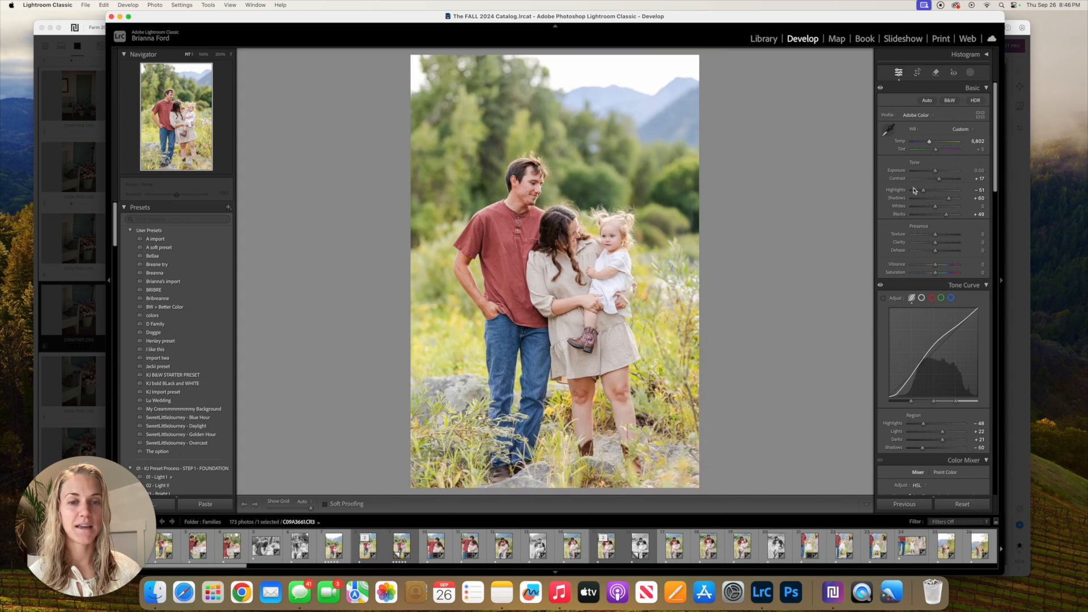
click(966, 507)
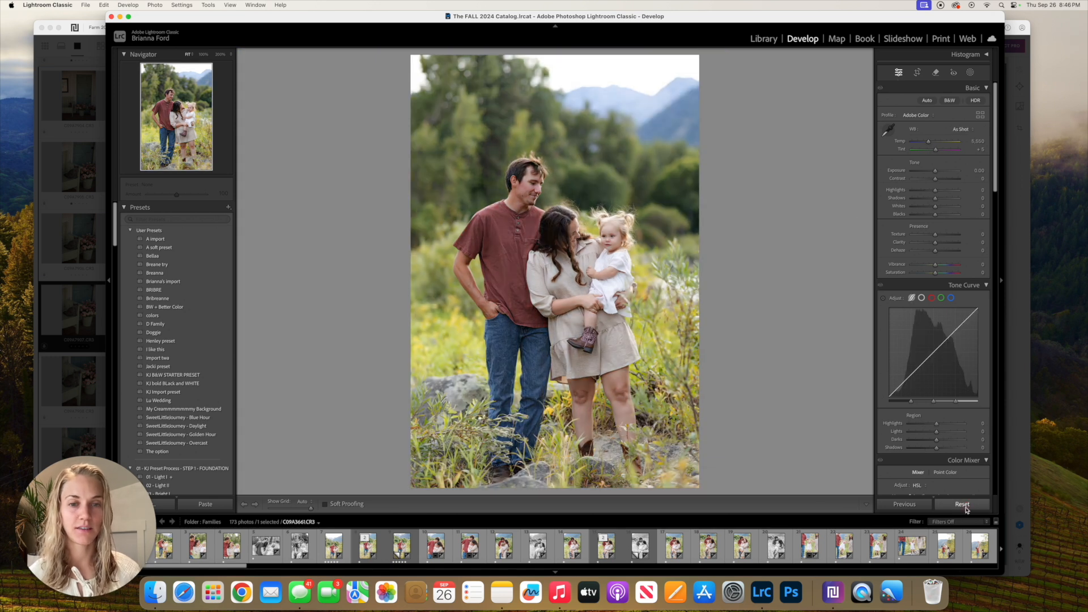
key(super+z)
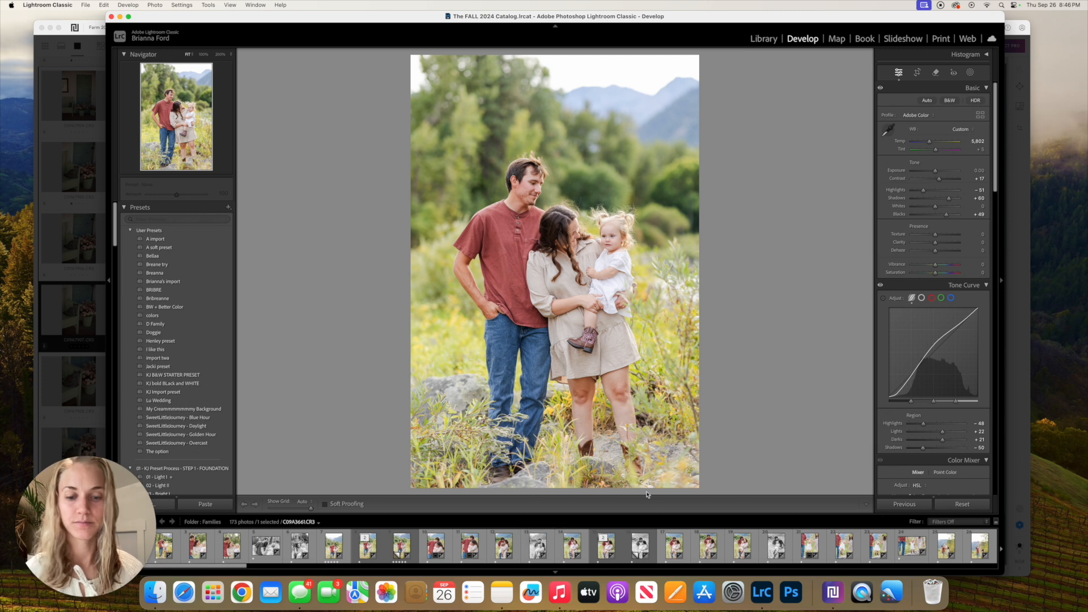
- Find and open the posed photo of the large family in white and denim beside the river
scroll(697, 551, right, 10)
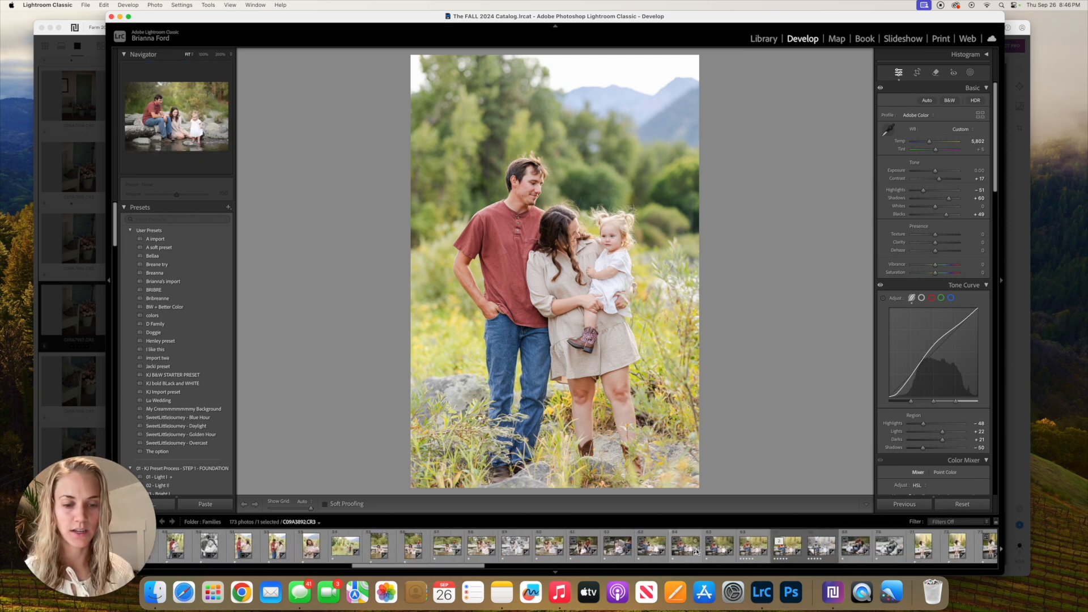
scroll(696, 552, right, 10)
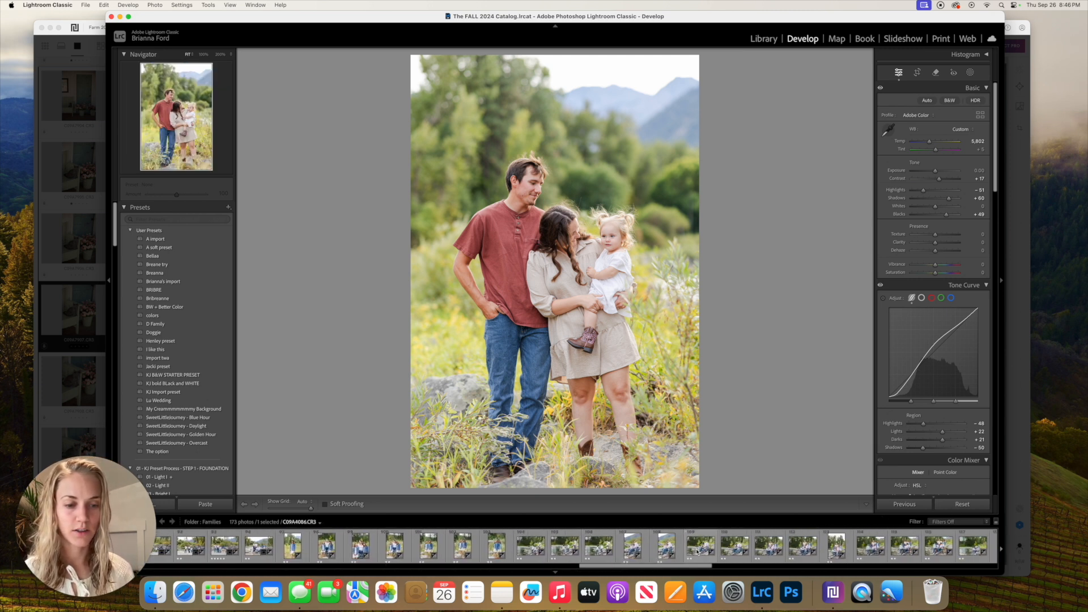
scroll(690, 551, left, 2)
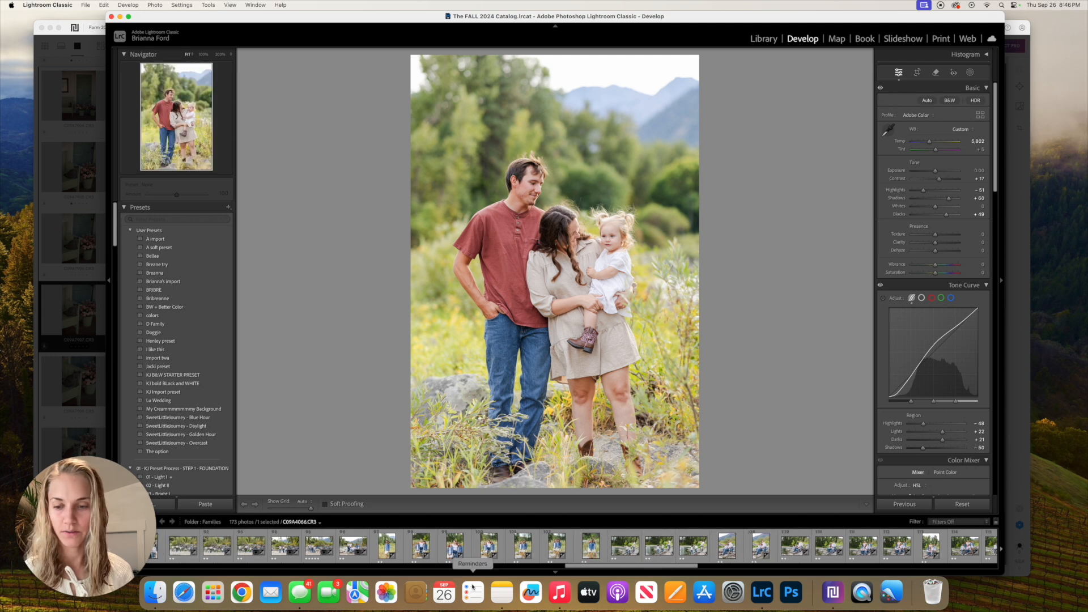
click(326, 551)
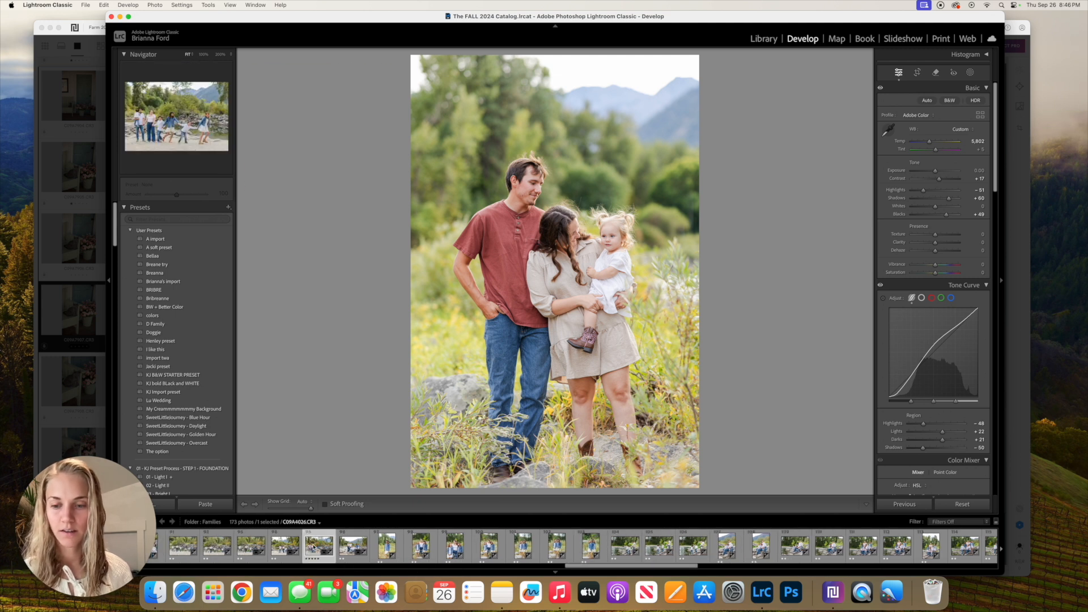
scroll(210, 564, left, 7)
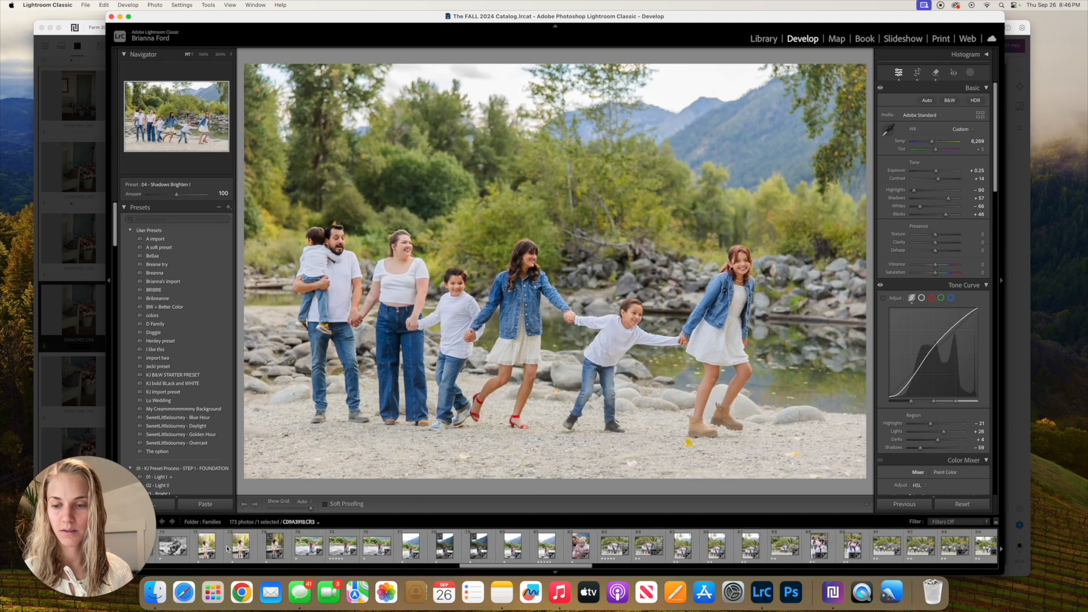
scroll(775, 544, right, 2)
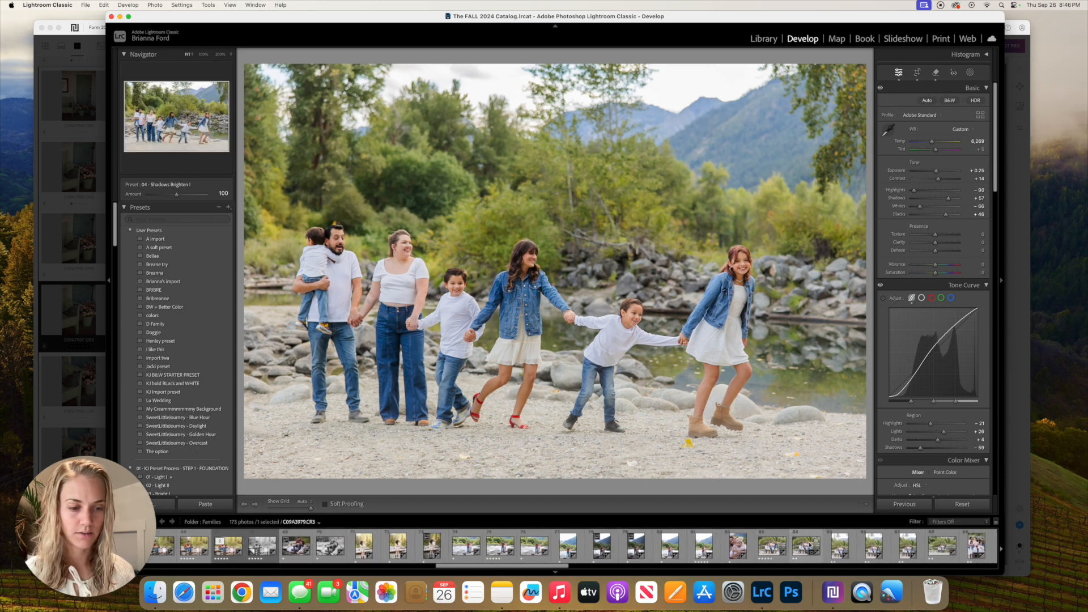
click(778, 549)
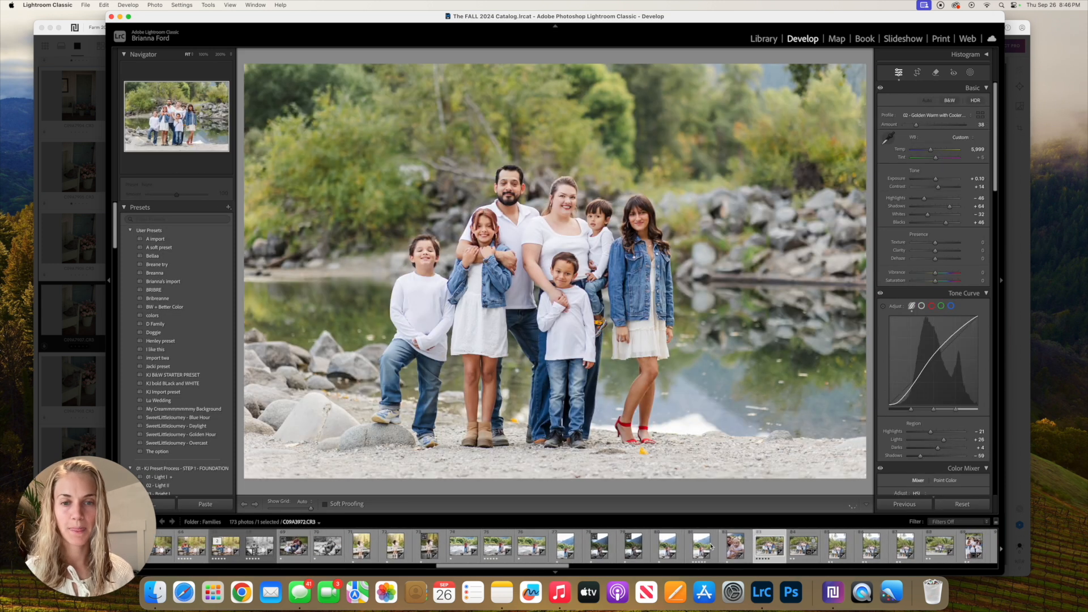
- Create a virtual copy of the riverside family photo and reset the copy's develop settings
right_click(757, 547)
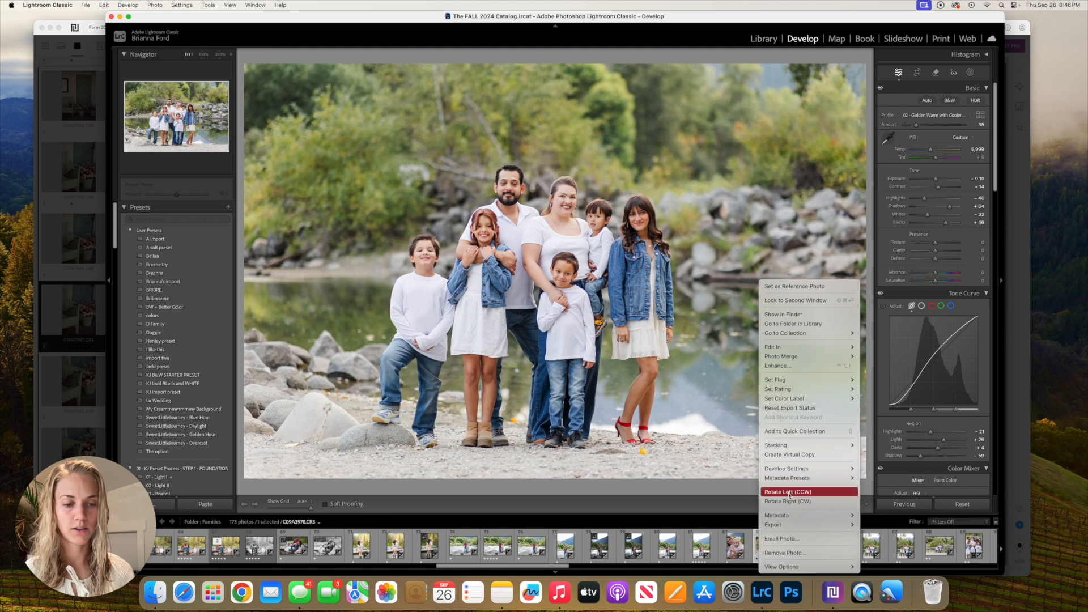
click(797, 455)
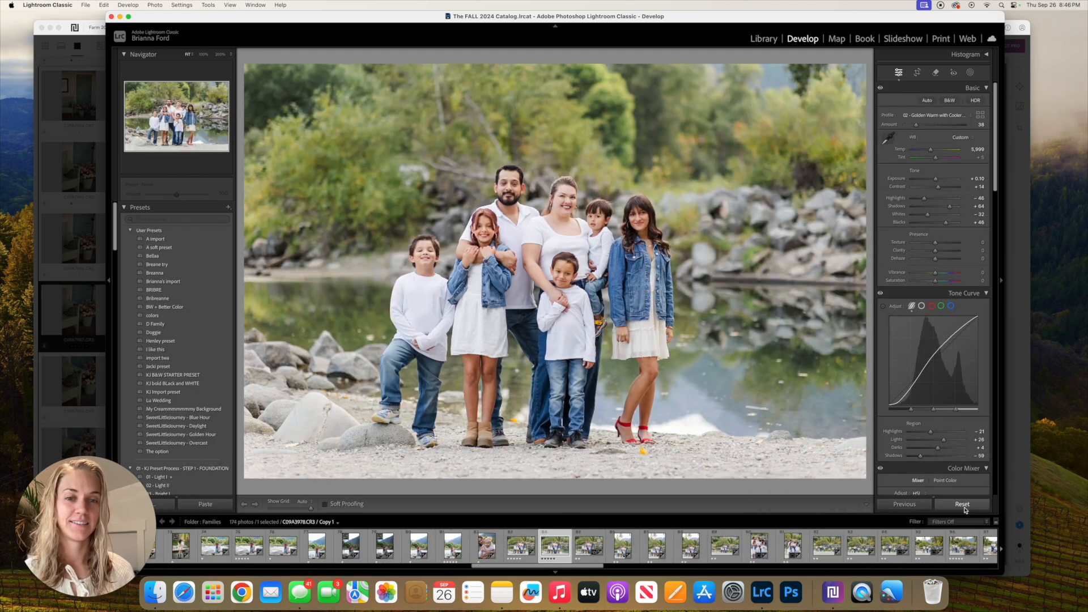
click(963, 505)
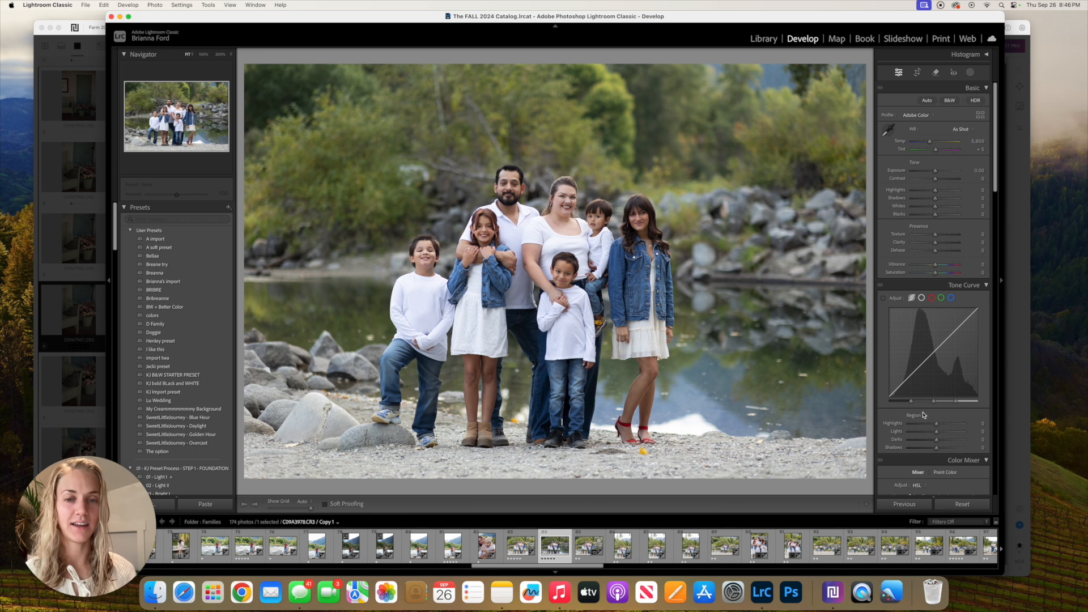
- Set the riverside copy's basic tone to Highlights -47, Shadows +45, Blacks +69 and tone curve to Highlights -35, Lights +16, Darks +18, Shadows -30
mouse_move(934, 191)
mouse_down()
mouse_move(926, 194)
mouse_move(945, 198)
mouse_move(949, 217)
mouse_up()
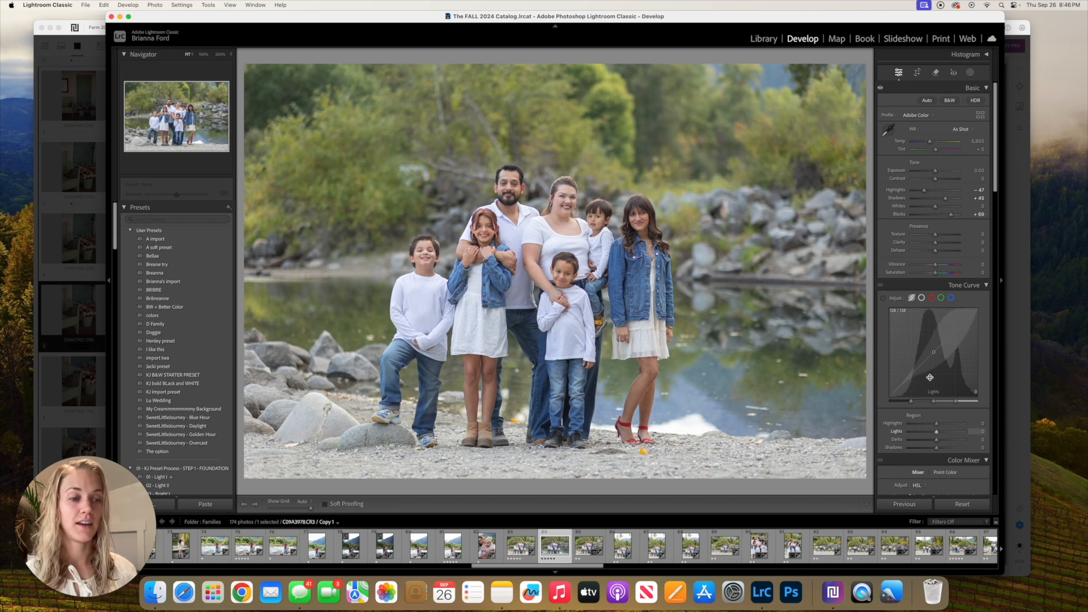
drag(924, 426, 927, 426)
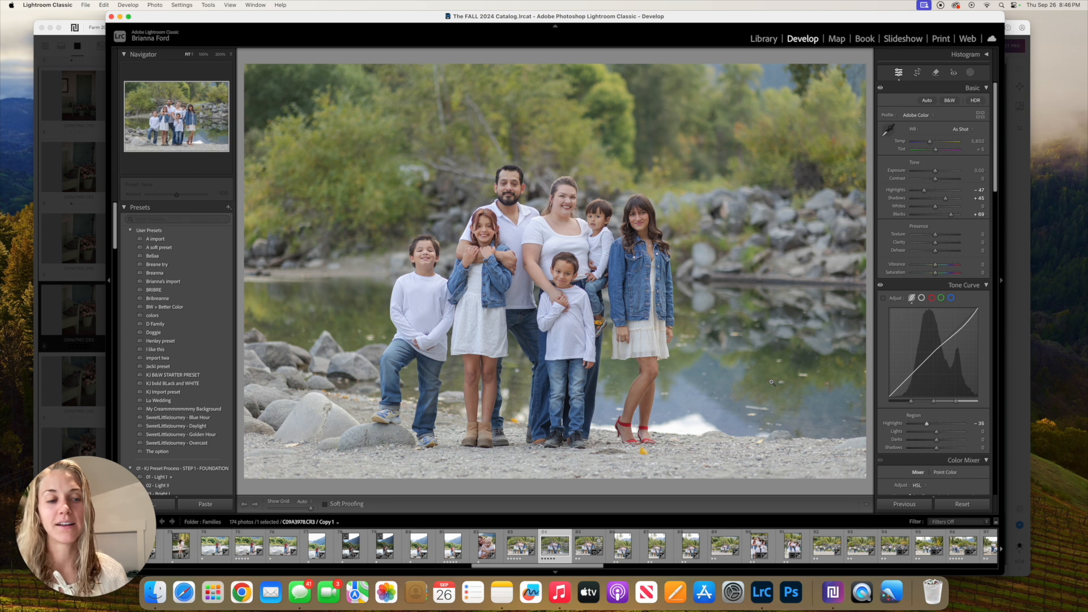
mouse_move(936, 431)
mouse_down()
mouse_move(943, 442)
mouse_move(929, 450)
mouse_up()
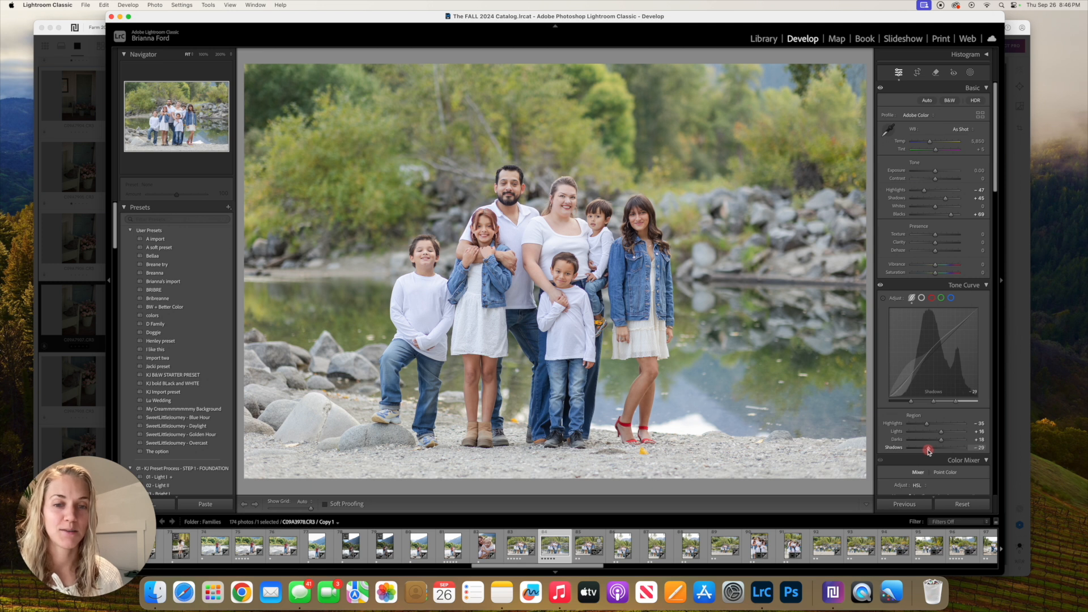
drag(928, 451, 928, 452)
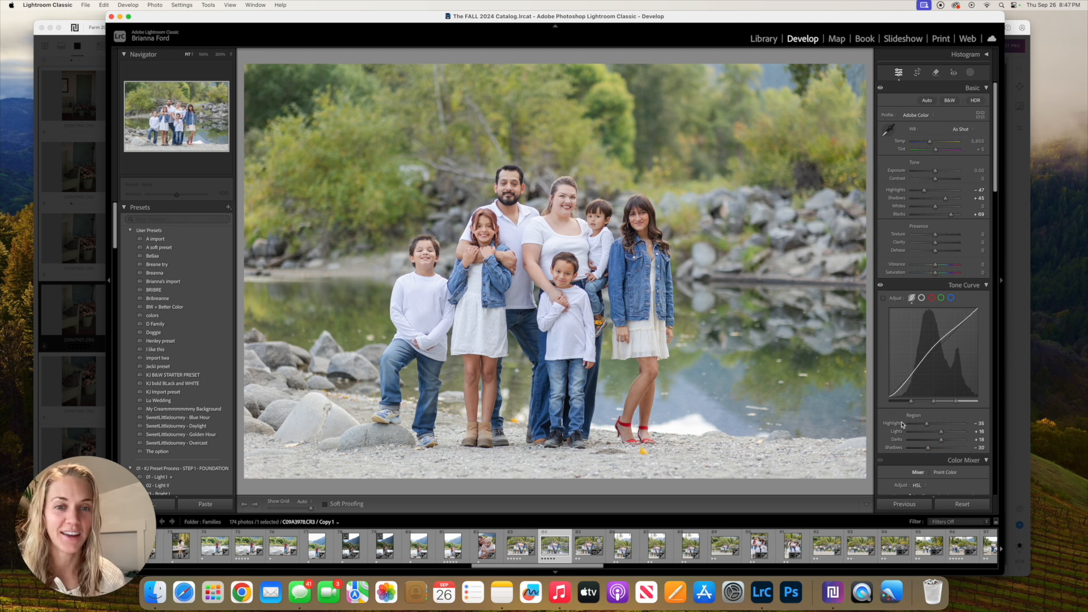
- Warm the riverside photo's white balance temperature to 6,111 and set its Contrast to +16
drag(929, 142, 931, 143)
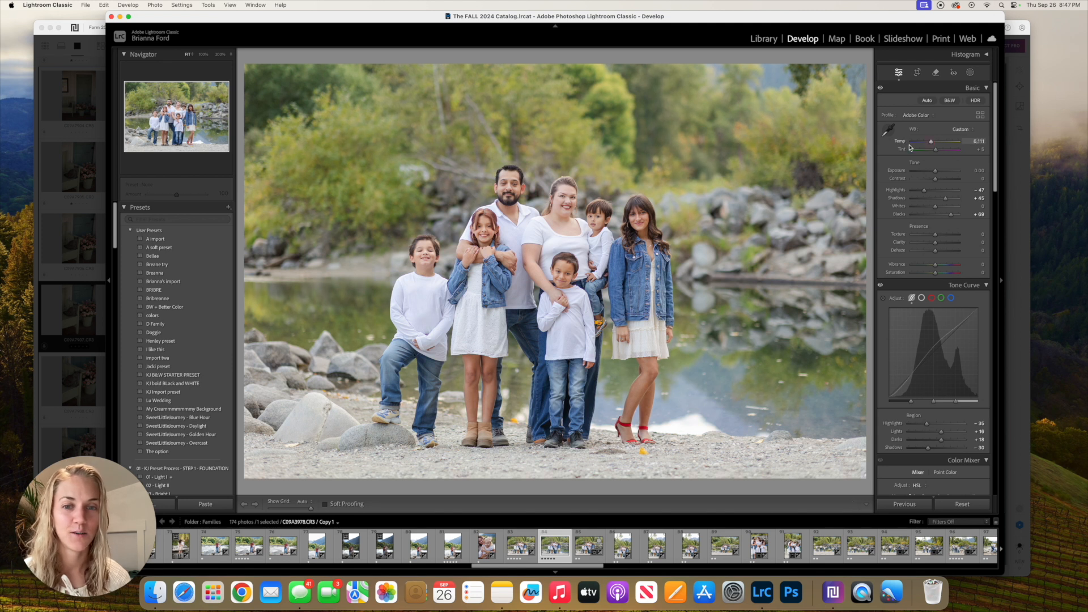
key(z)
drag(936, 180, 940, 180)
click(784, 197)
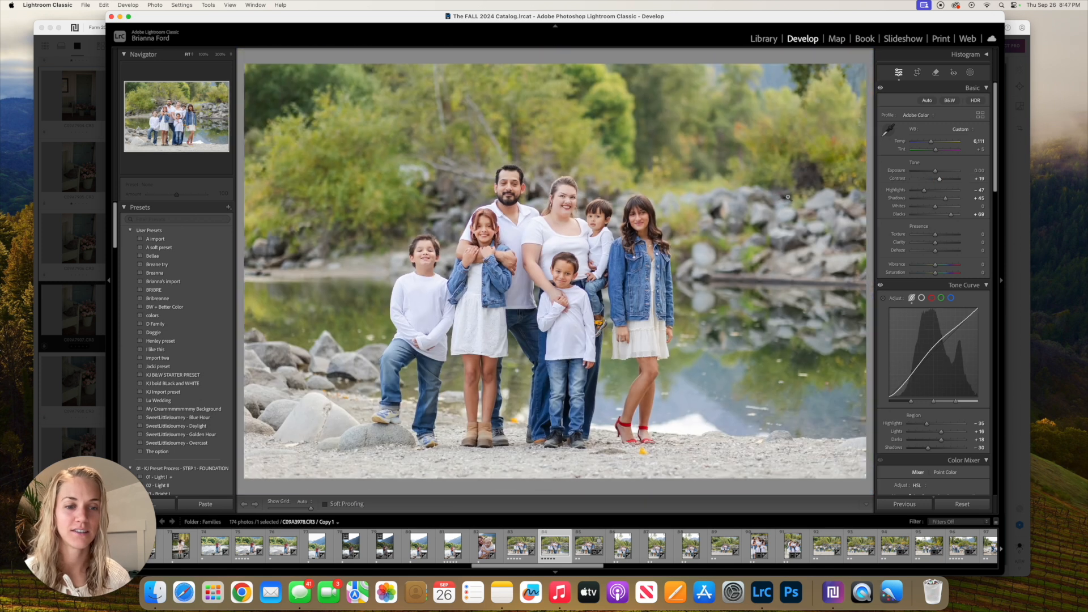
drag(940, 181, 937, 188)
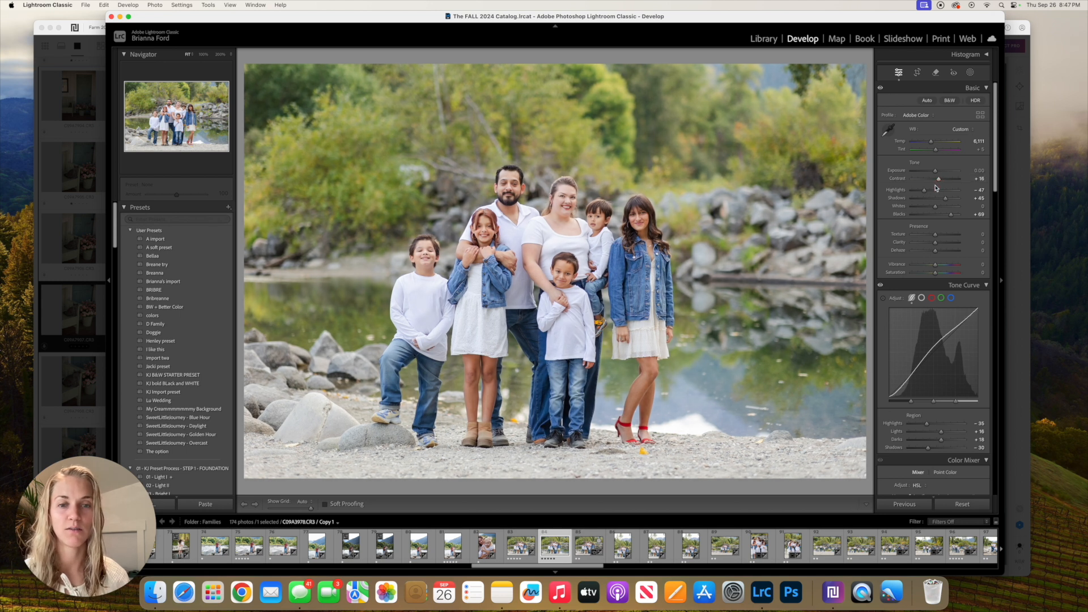
- Reset the riverside photo to compare it with the unedited version, and restore the edits
click(961, 503)
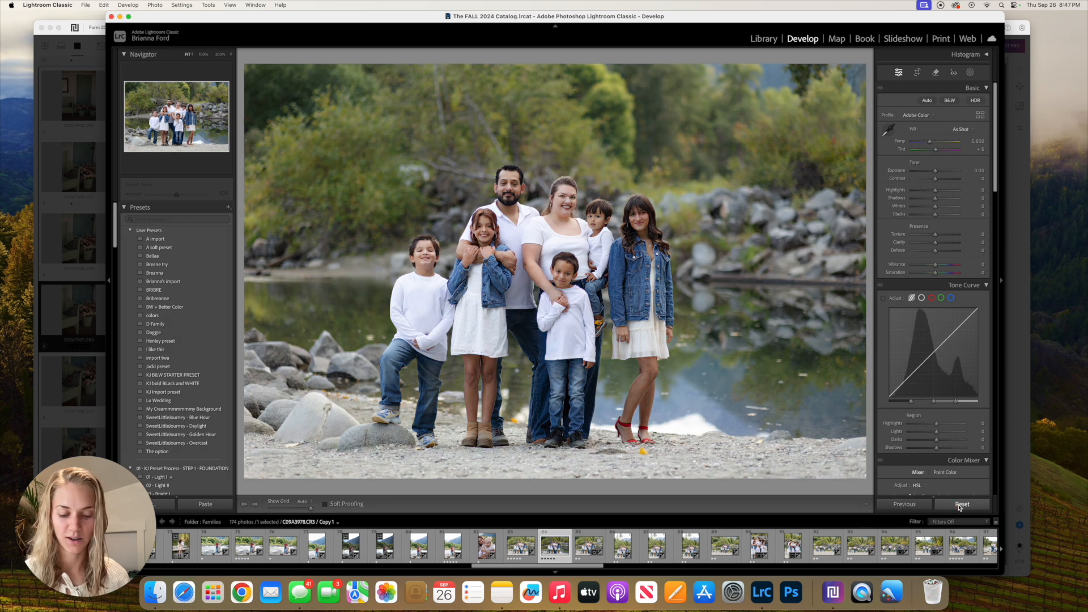
key(super+z)
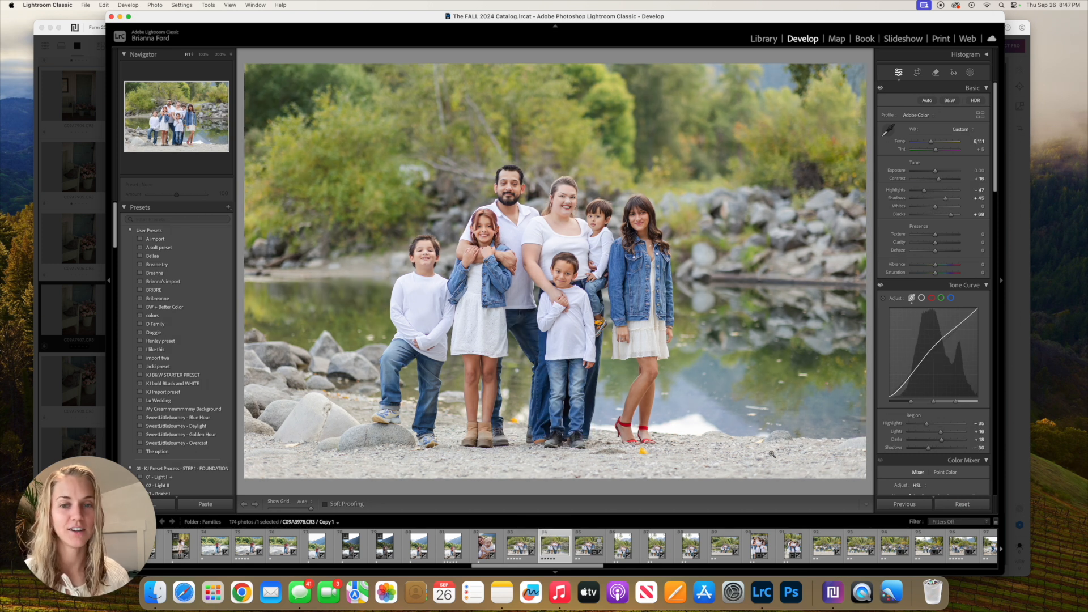
- Create a virtual copy of the photo of the embracing couple with the laughing woman, and reset the copy's settings
scroll(775, 554, down, 5)
scroll(775, 554, down, 8)
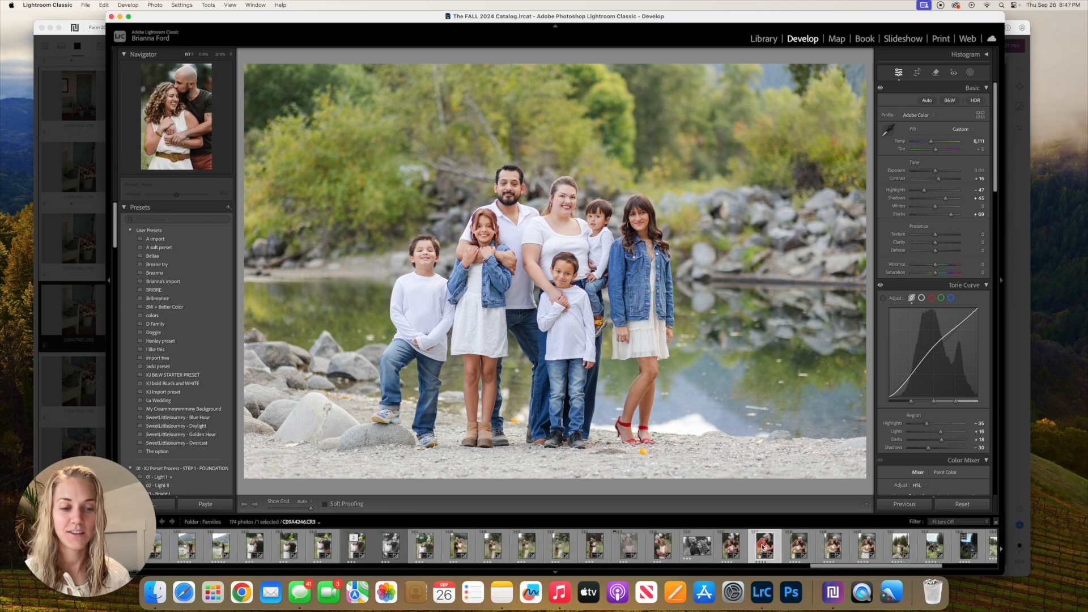
click(763, 548)
right_click(763, 548)
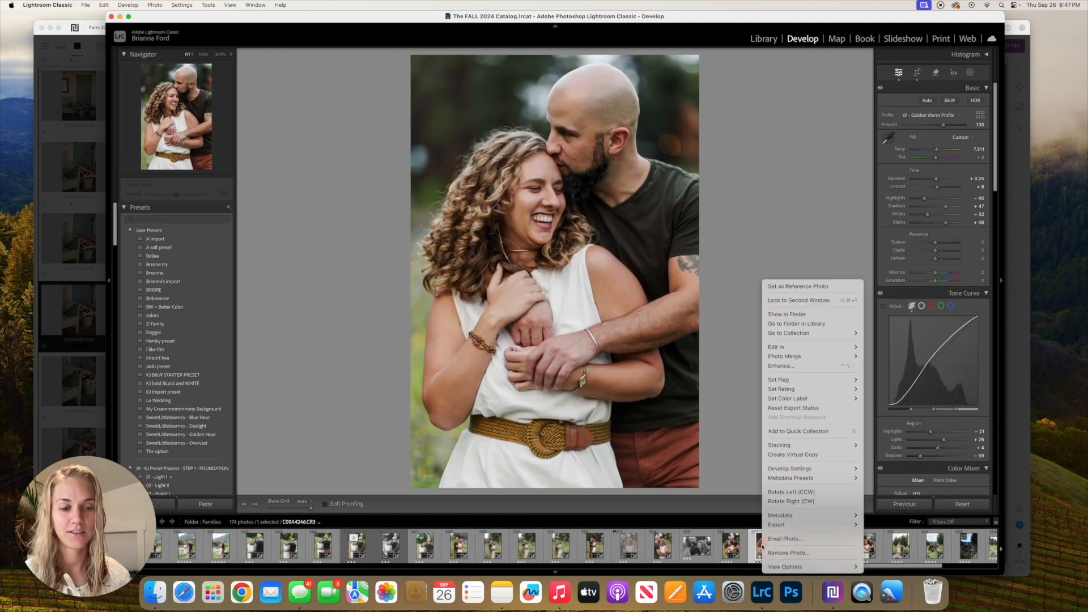
click(787, 461)
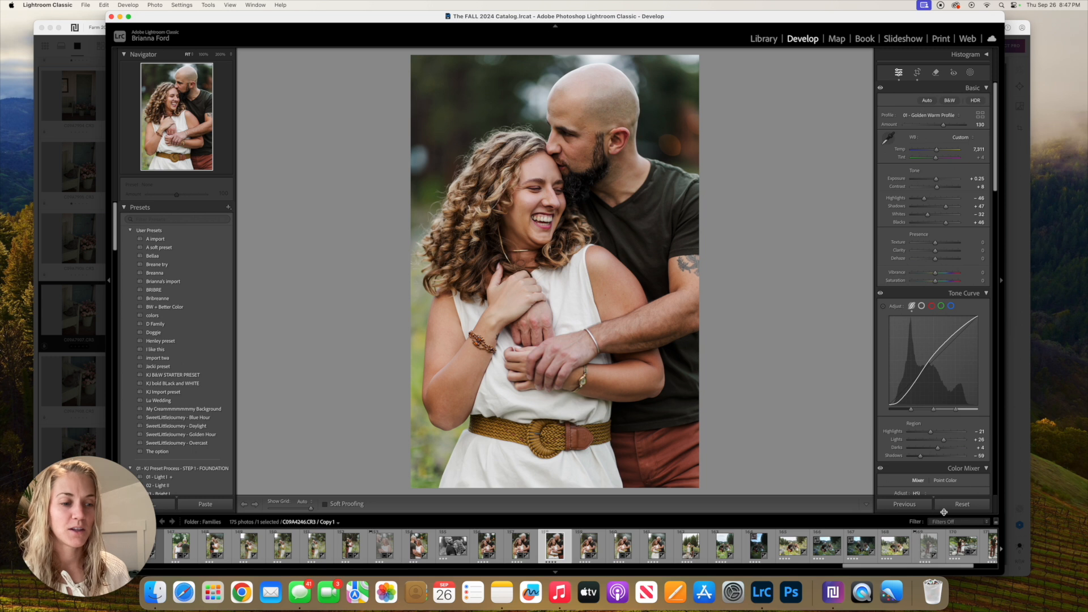
click(962, 504)
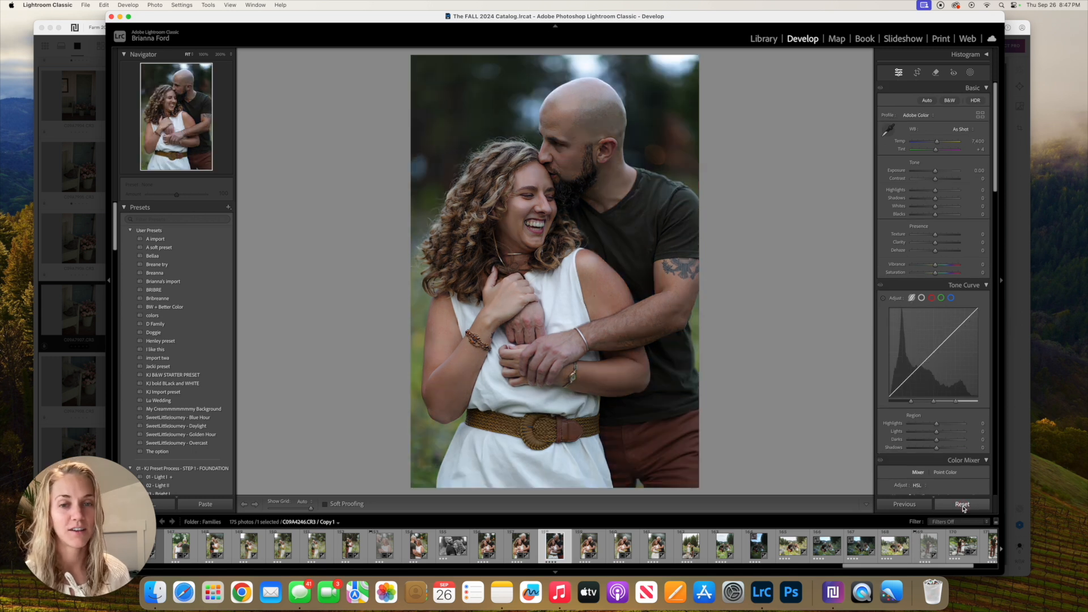
- Set the couple photo's basic tone to Highlights -51, Shadows +55 and Blacks +43
click(923, 191)
click(947, 199)
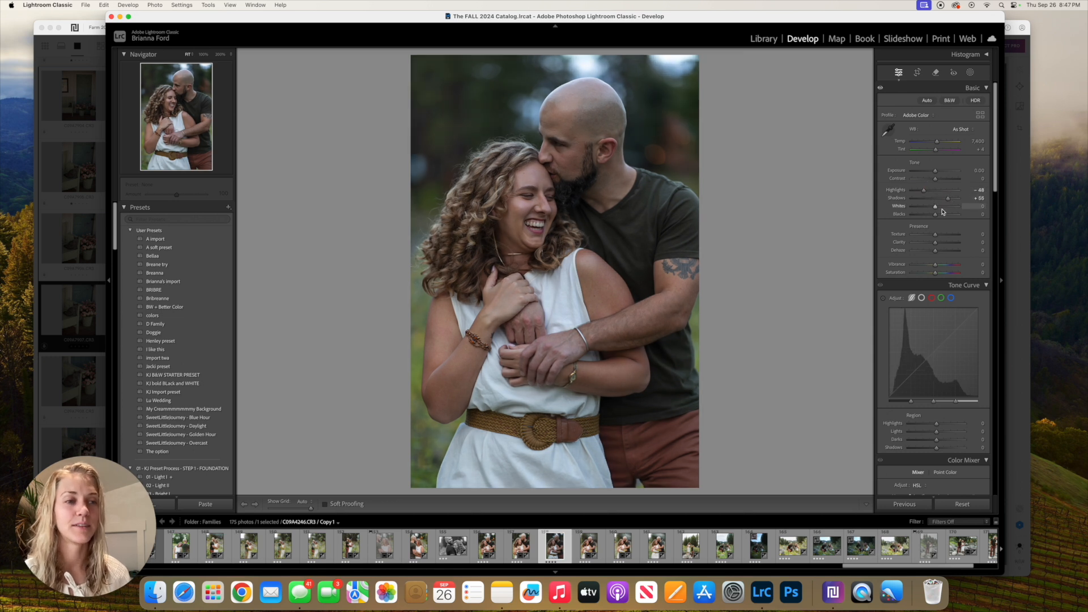
click(946, 214)
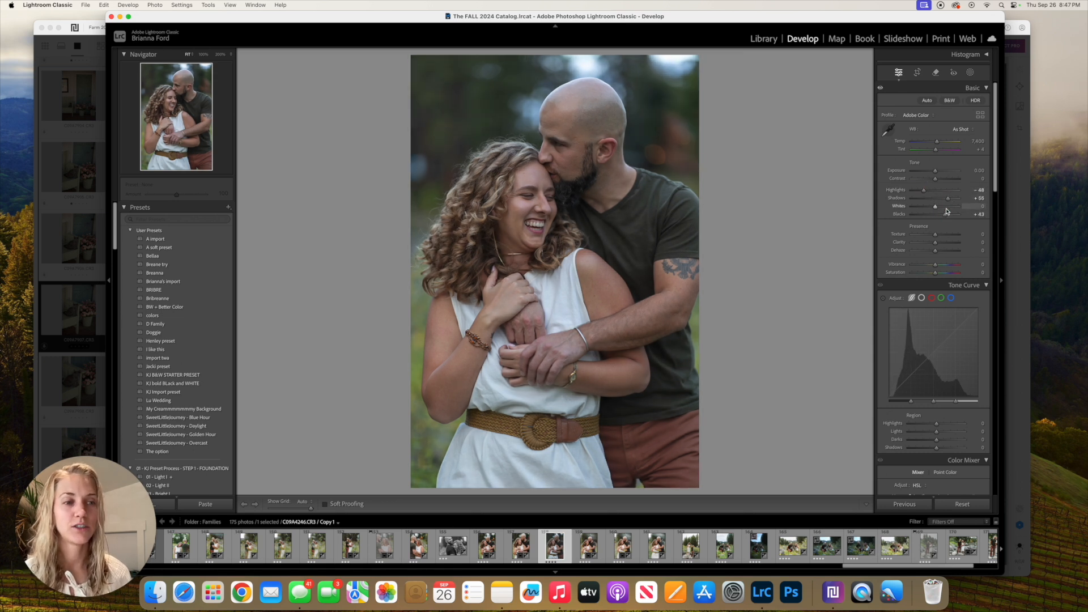
click(923, 190)
- Shape the couple photo's tone curve regions with Highlights -46, Lights +21, Darks +22 and Shadows -34
scroll(923, 337, down, 2)
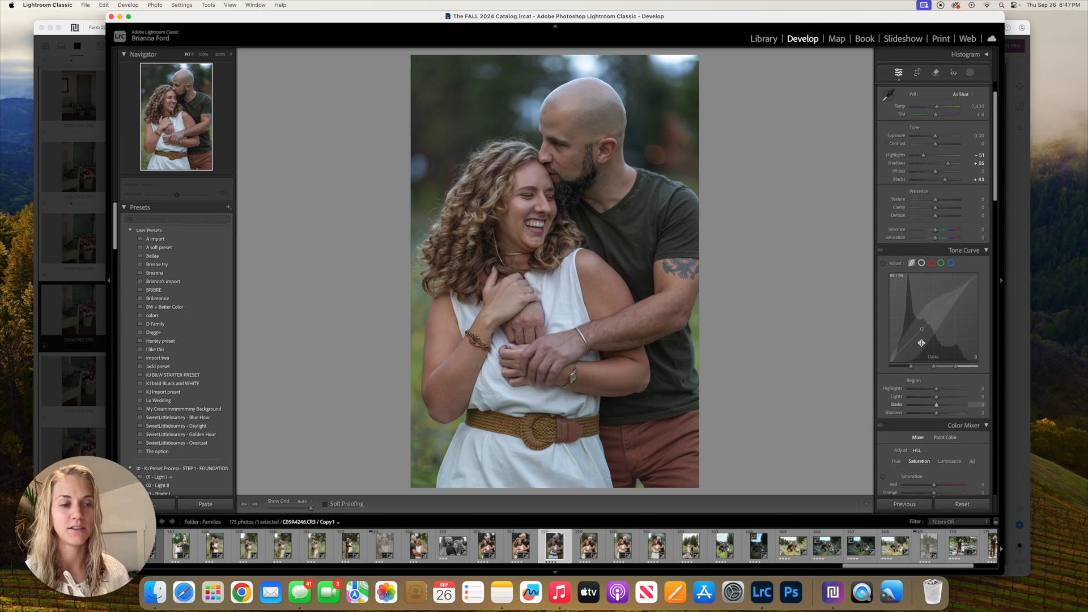
click(923, 389)
click(940, 397)
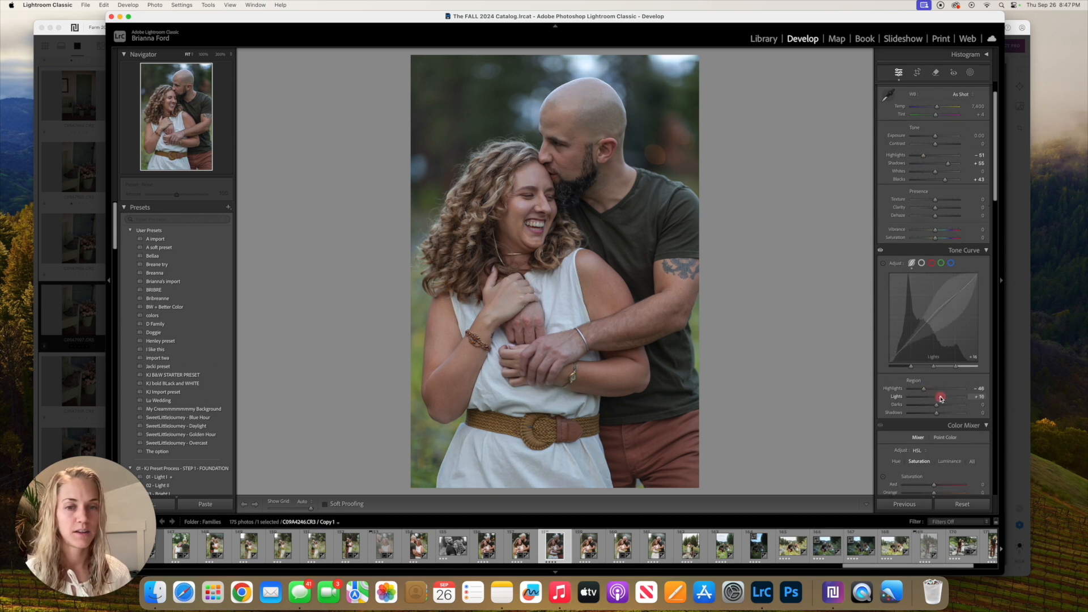
click(941, 404)
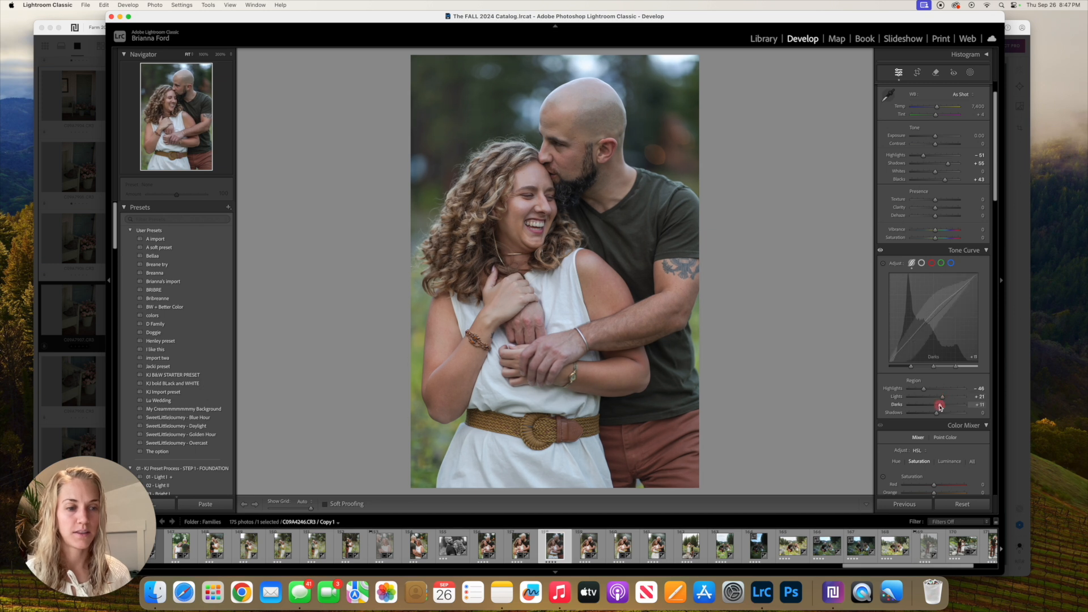
click(927, 413)
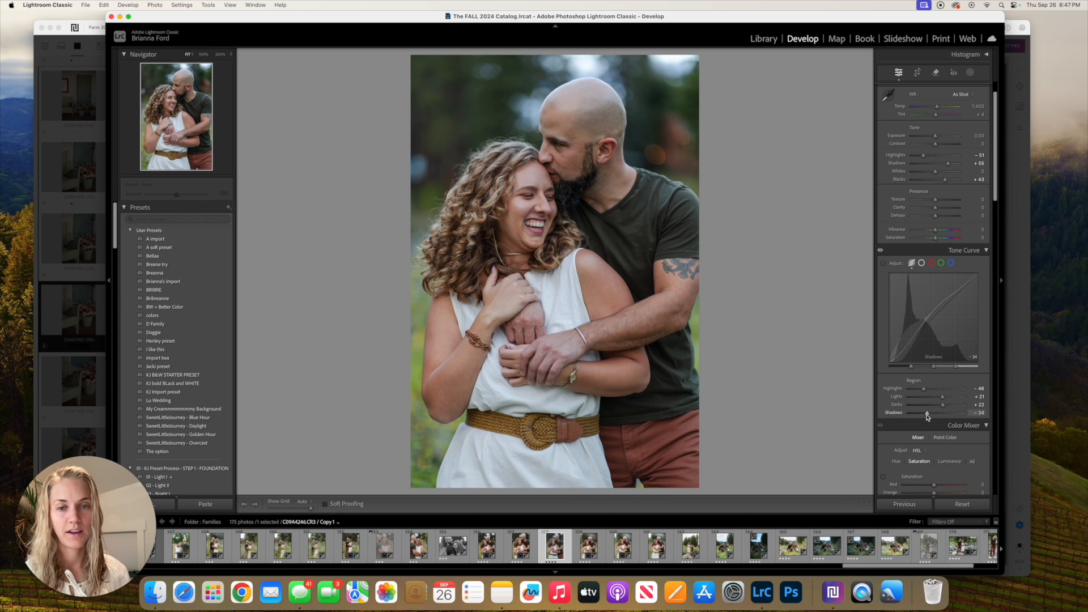
- Set the couple photo's Whites to +6, warm its temperature to 7,856, and check the skin tones up close
scroll(936, 317, up, 3)
drag(936, 173, 936, 208)
drag(936, 141, 939, 143)
click(543, 204)
scroll(542, 203, up, 10)
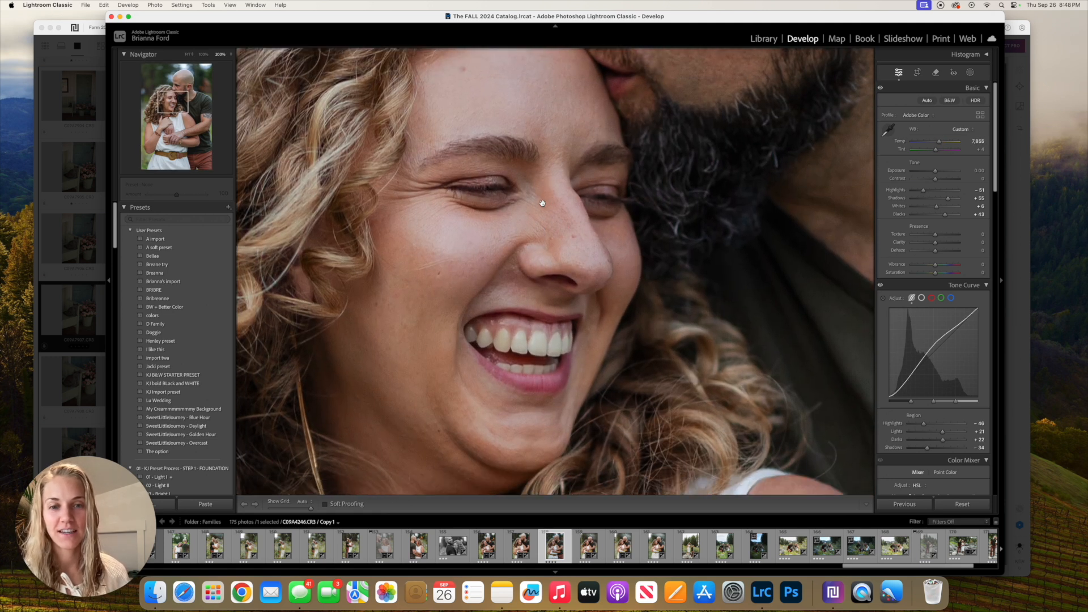
scroll(544, 209, up, 5)
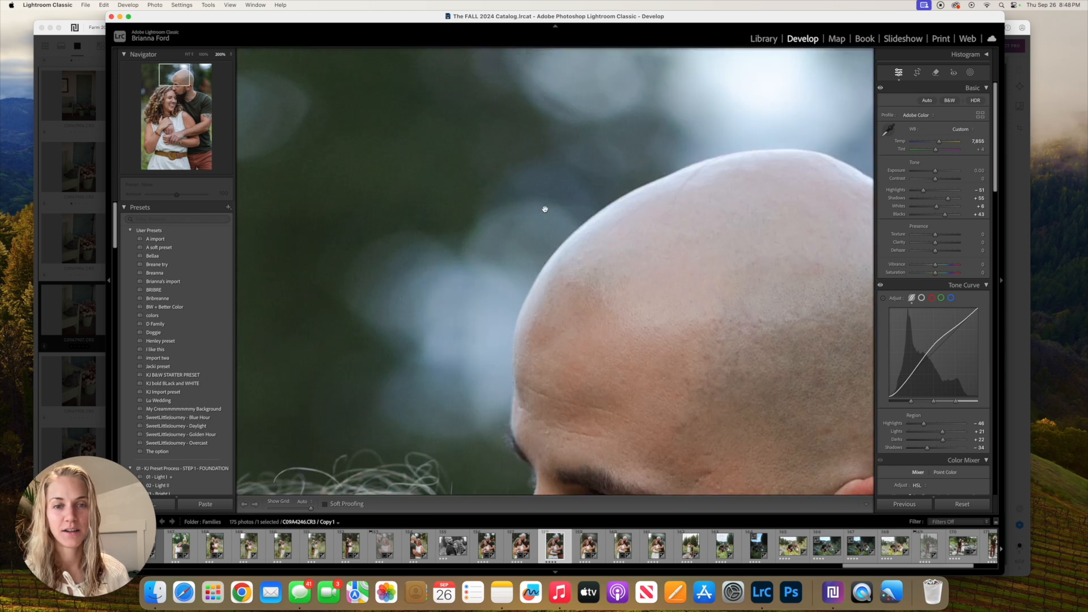
click(546, 212)
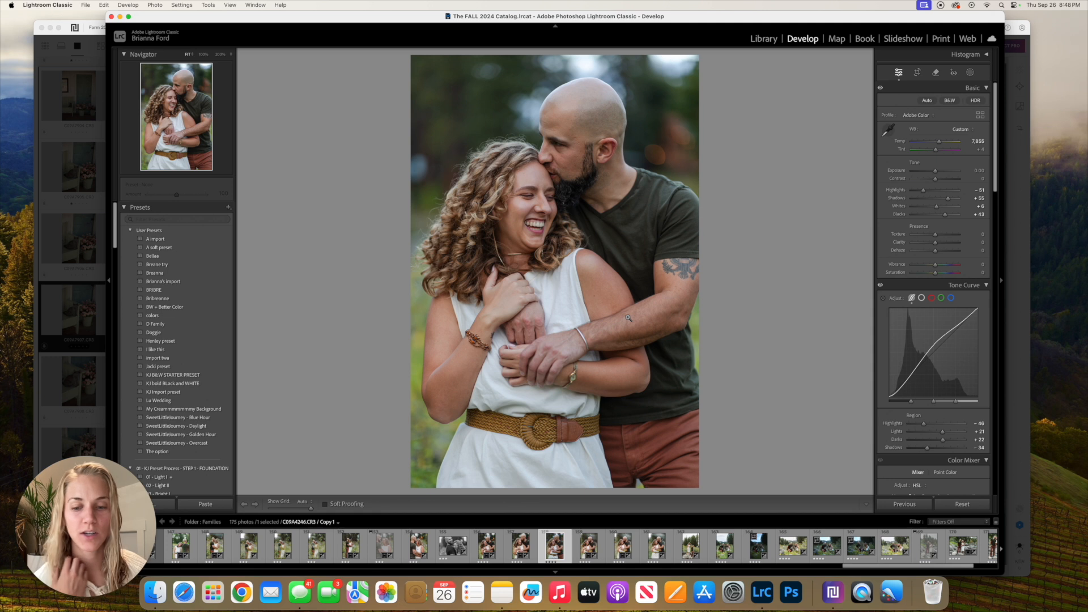
- Compare the couple photo's new edit with the neighbouring versions in the series and with its own unedited state
key(Right)
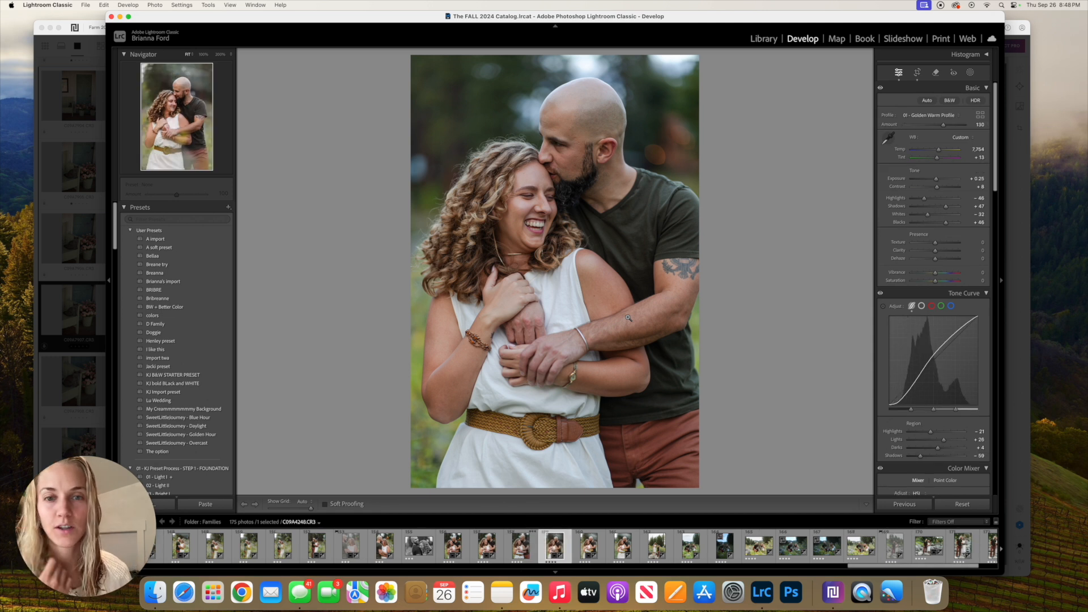
key(Left)
key(Left)
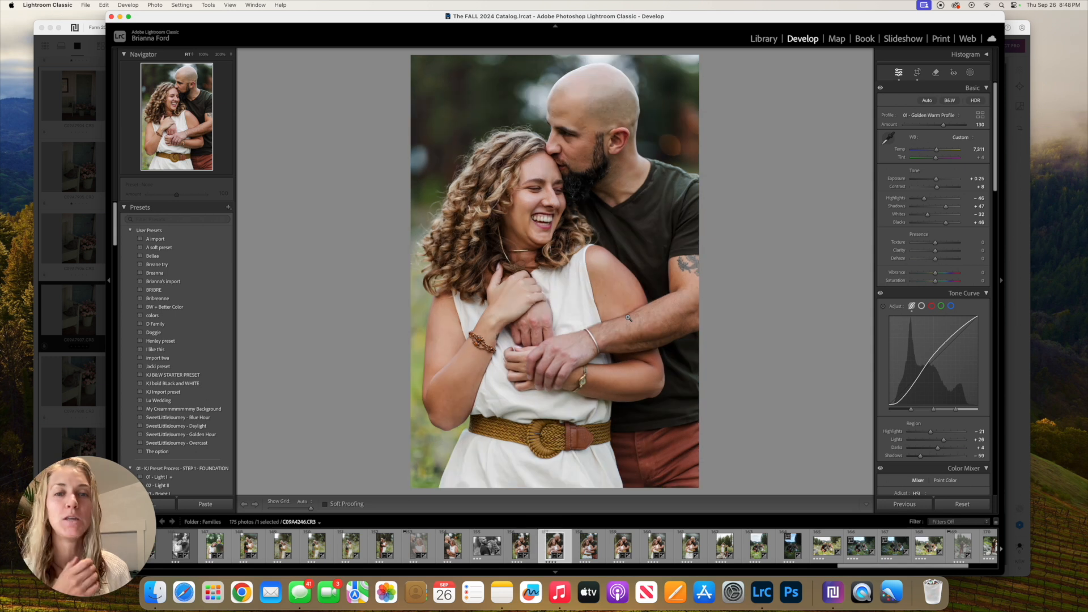
key(Right)
key(Left)
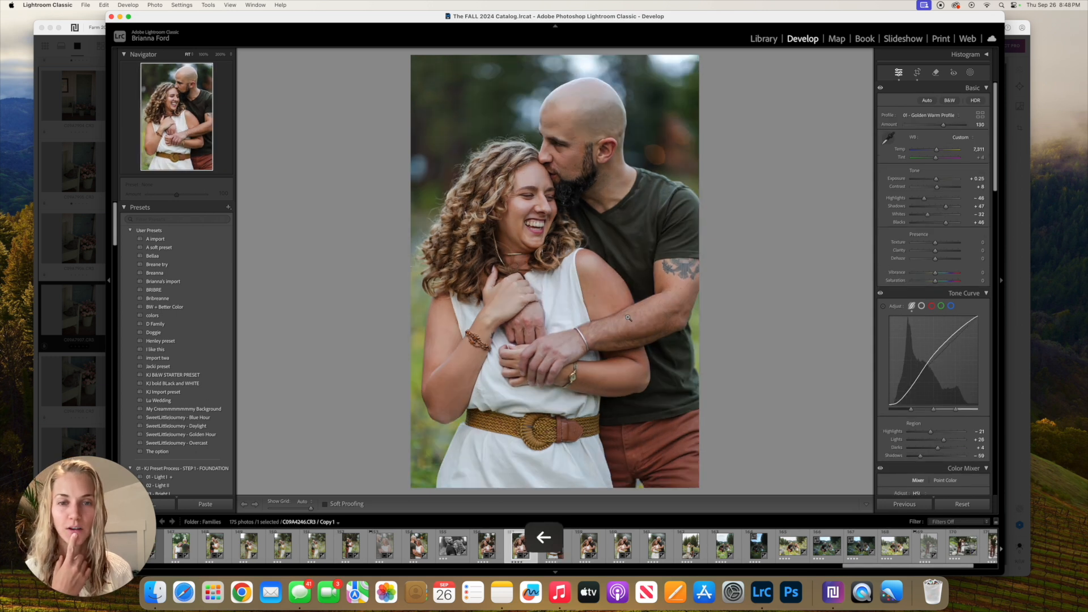
key(Right)
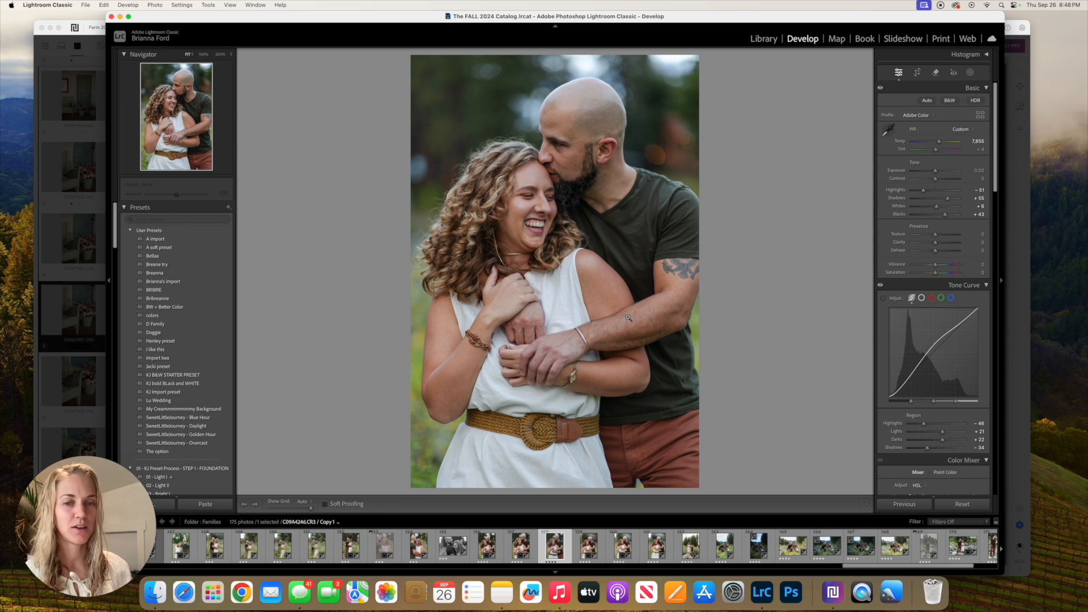
click(959, 510)
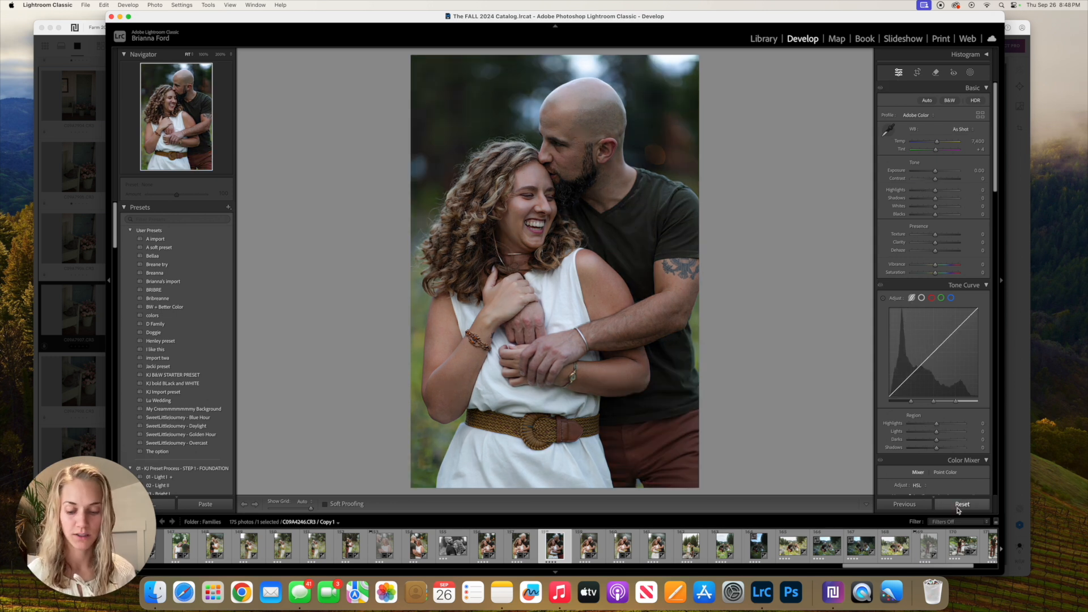
key(super+z)
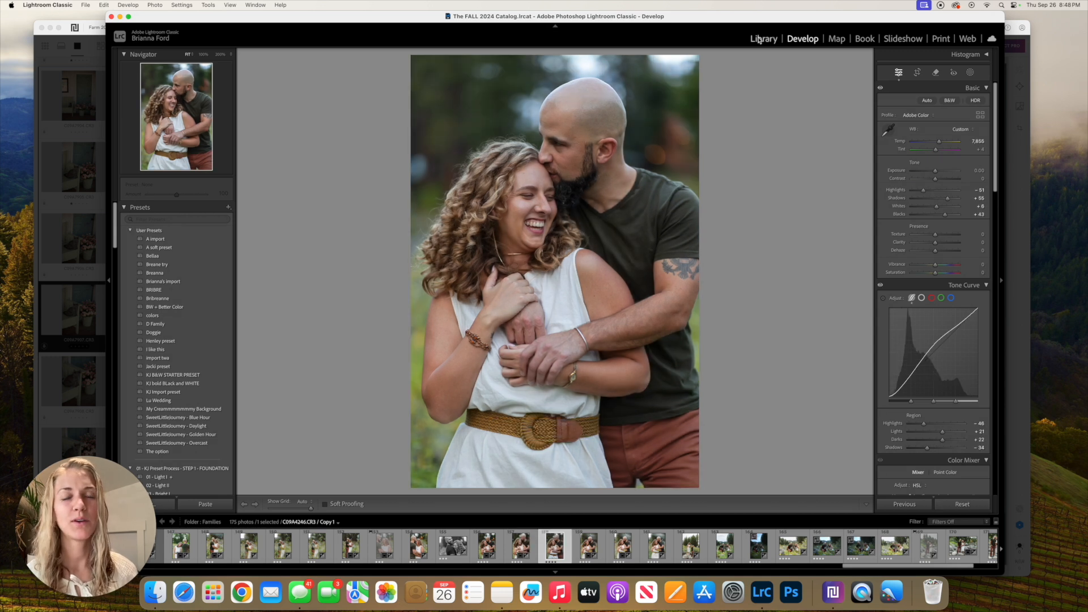
- Open the meadow photo of the girl in the blue dress from the Farm 2024 folder for developing, and reset its settings
click(758, 40)
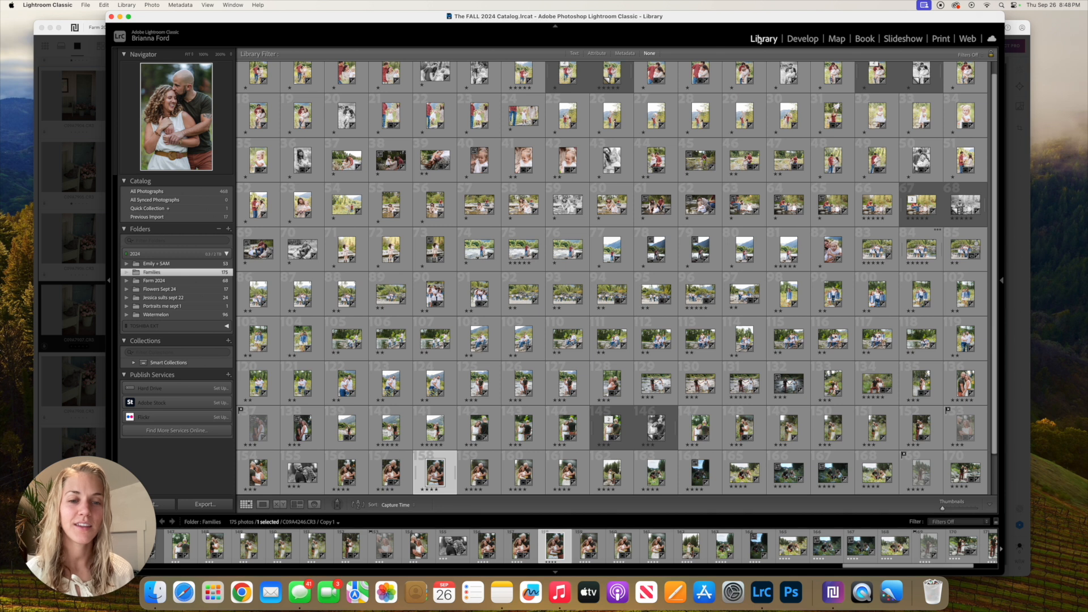
click(184, 280)
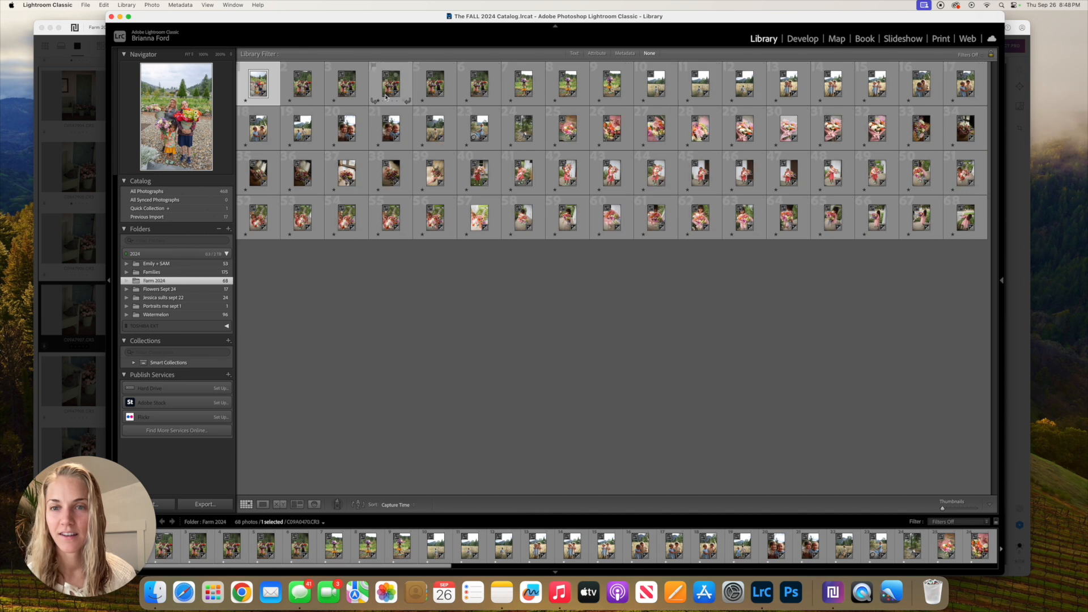
click(391, 129)
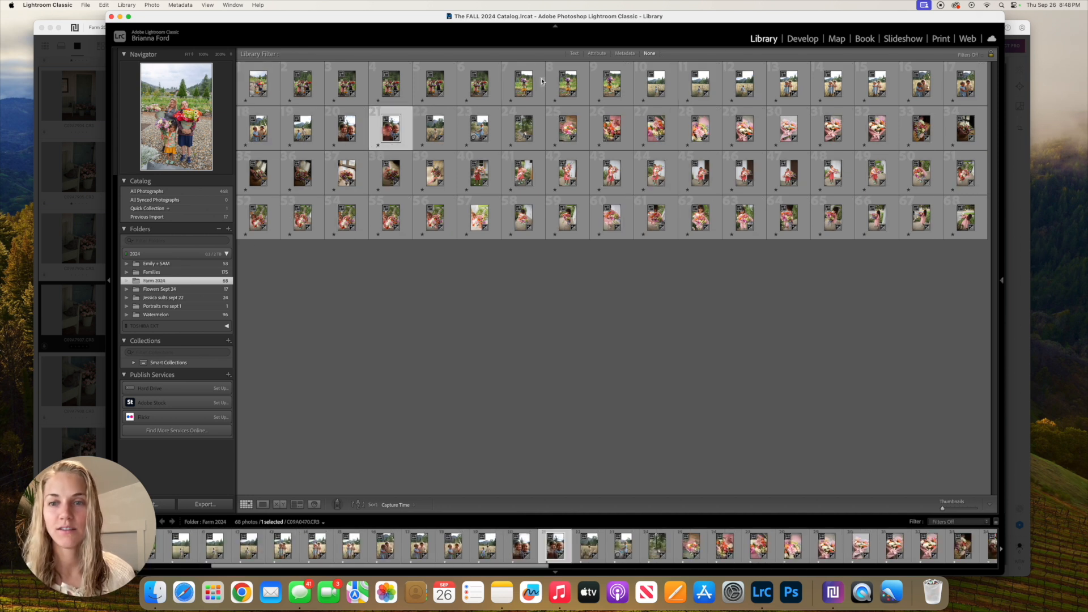
click(801, 36)
click(420, 545)
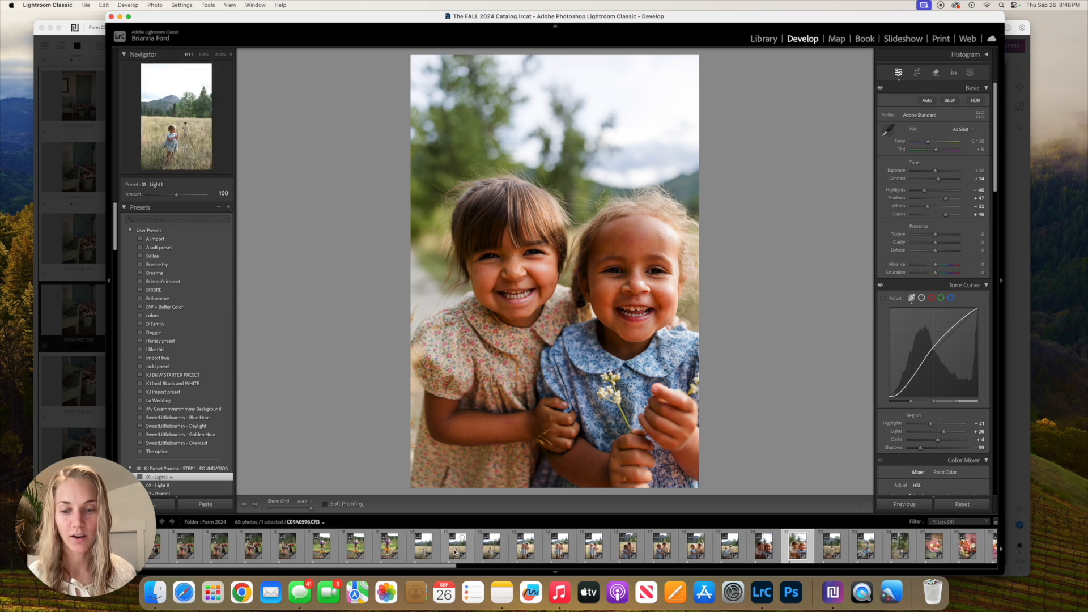
click(458, 545)
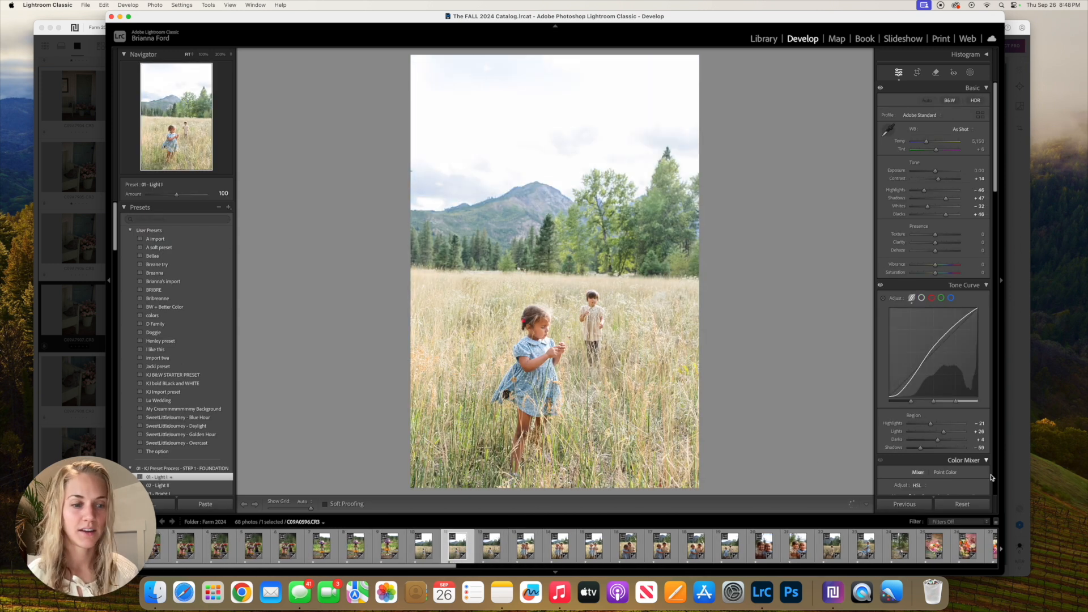
click(963, 504)
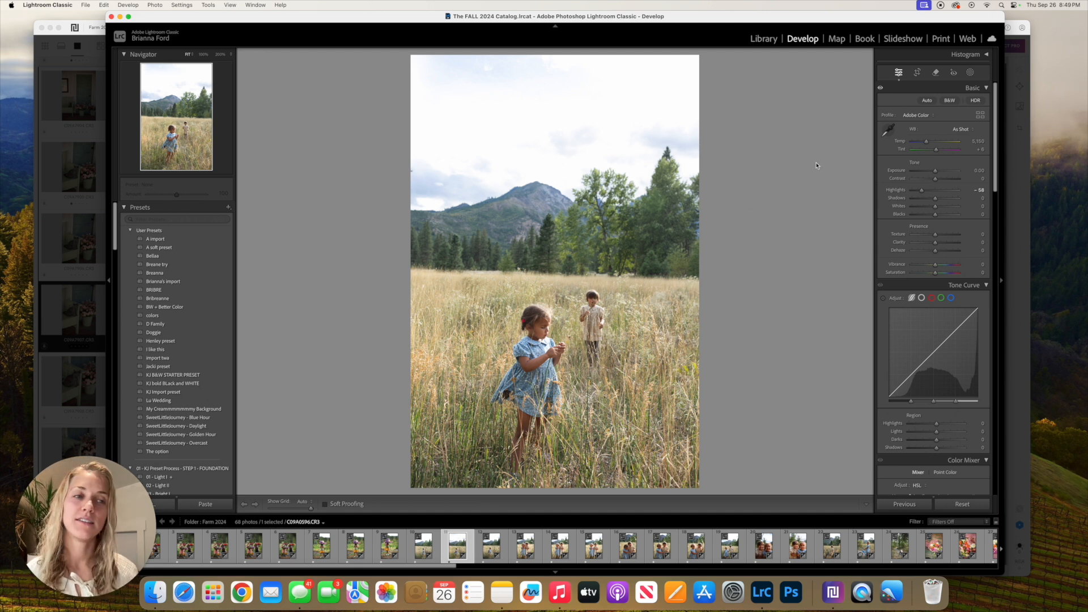
- Set the meadow photo's Highlights to -58, Shadows +62 and Blacks +47, with tone curve Highlights -31, Lights +18, Darks +13 and Shadows -41
click(949, 200)
click(946, 214)
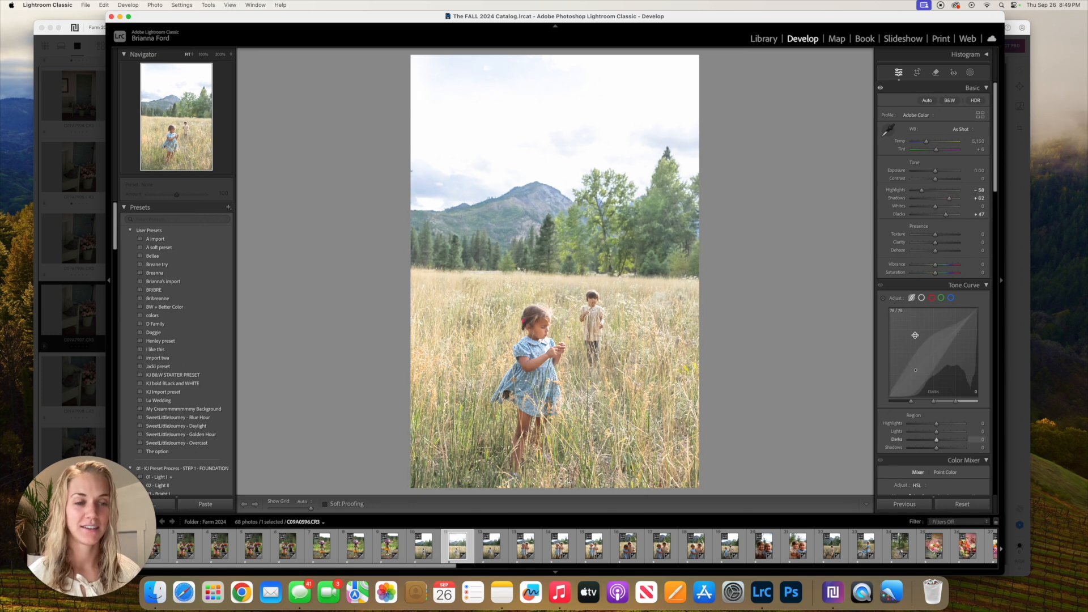
scroll(914, 336, down, 3)
drag(919, 350, 923, 372)
scroll(929, 283, up, 3)
- Set the meadow photo's Exposure to -0.55 and Contrast to +11, and compare the edit with the unedited photo
scroll(929, 283, down, 1)
drag(935, 170, 938, 180)
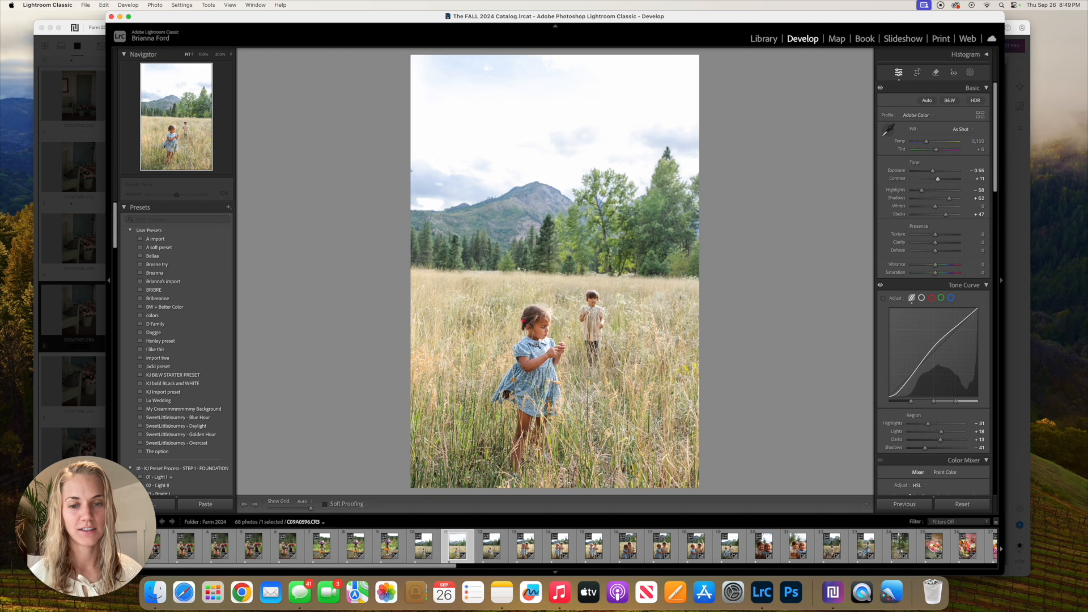
click(536, 344)
click(536, 344)
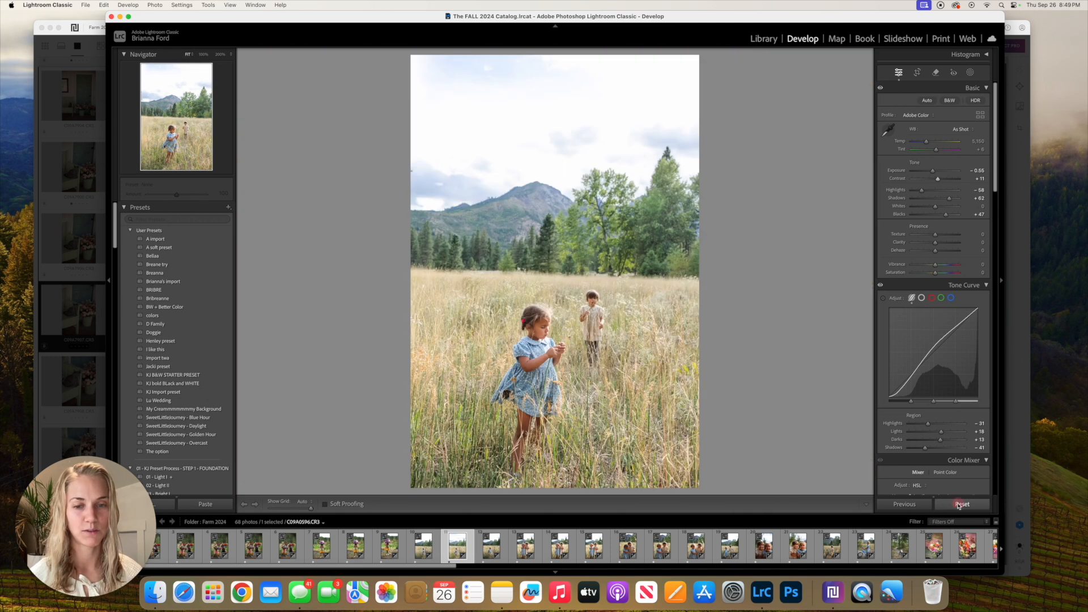
click(961, 504)
key(super+z)
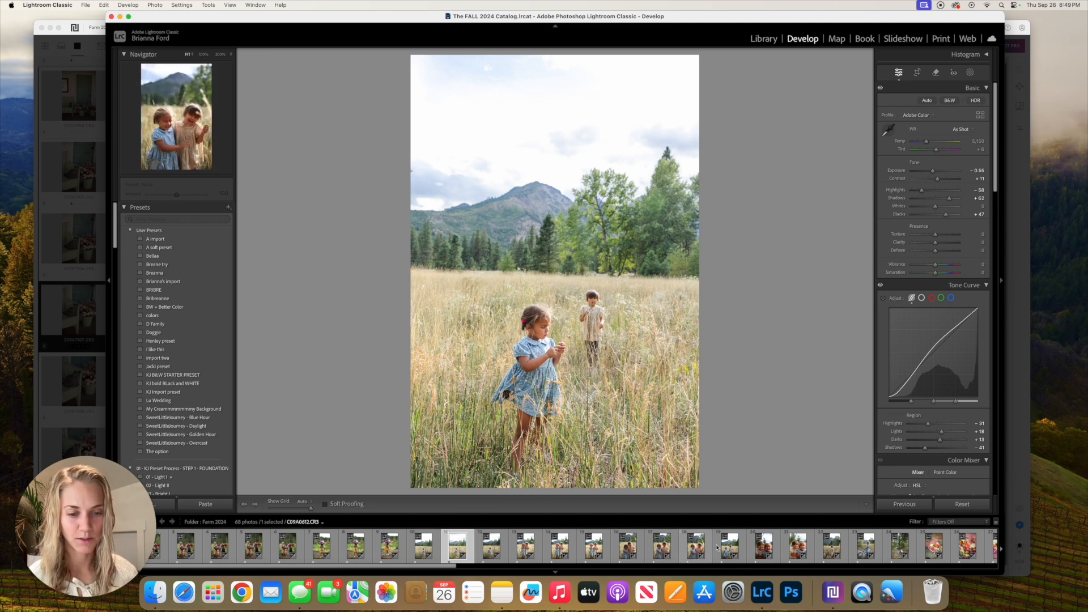
- Reset the darker close-up of the two smiling children and set its Highlights to -54, Shadows to +68 and Blacks to +66
click(769, 553)
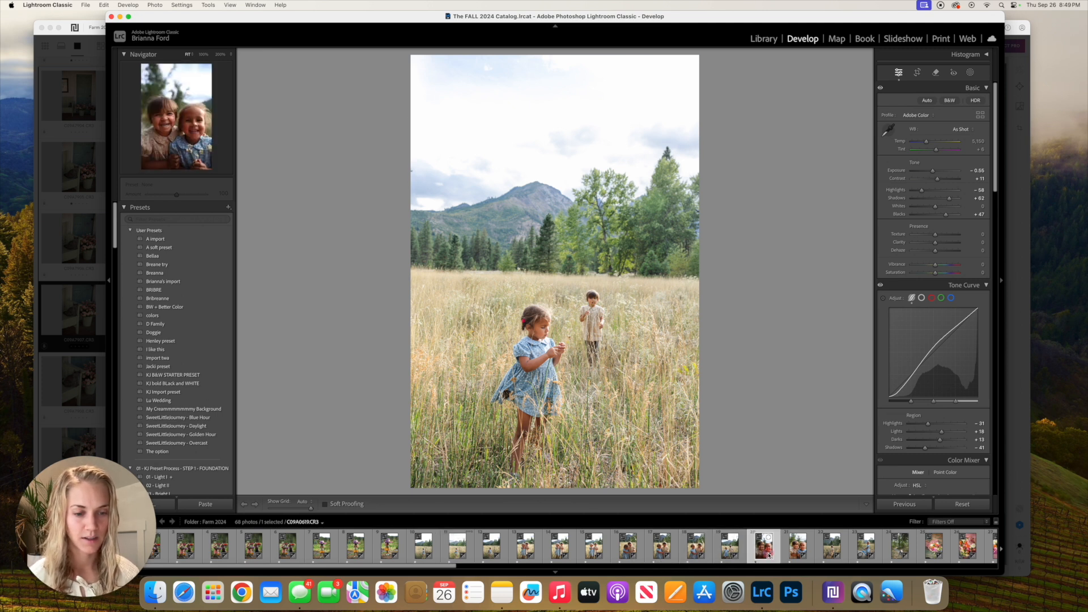
click(956, 506)
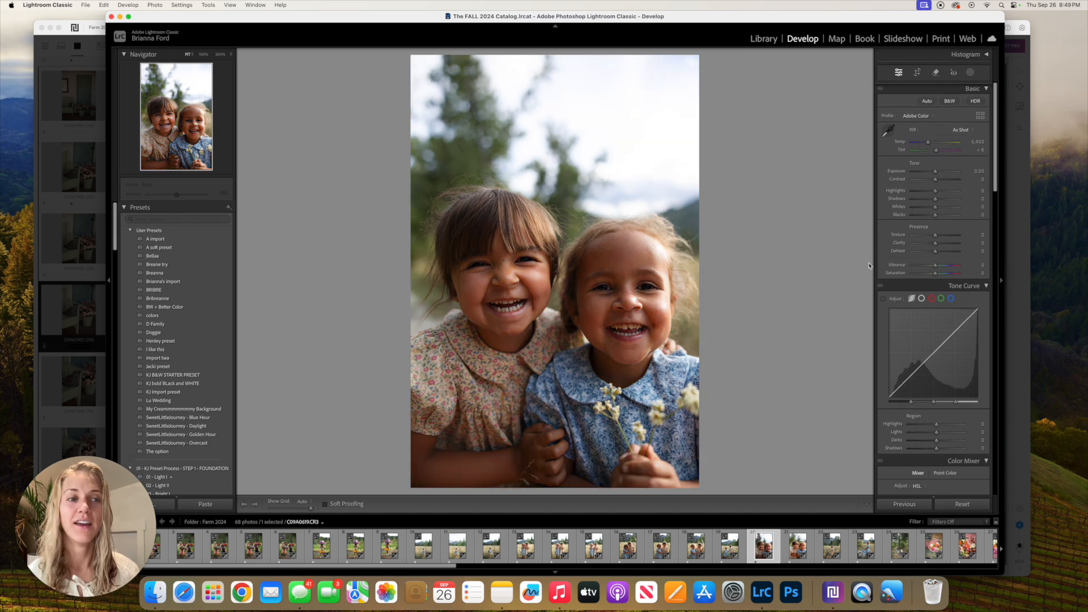
click(925, 191)
drag(935, 197, 951, 198)
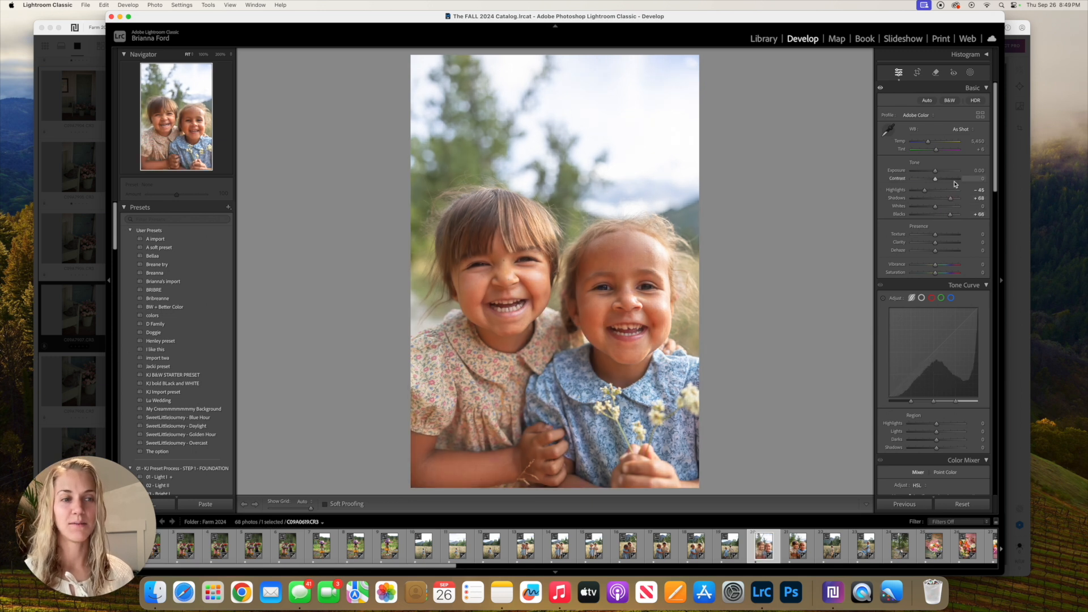
drag(923, 192, 922, 192)
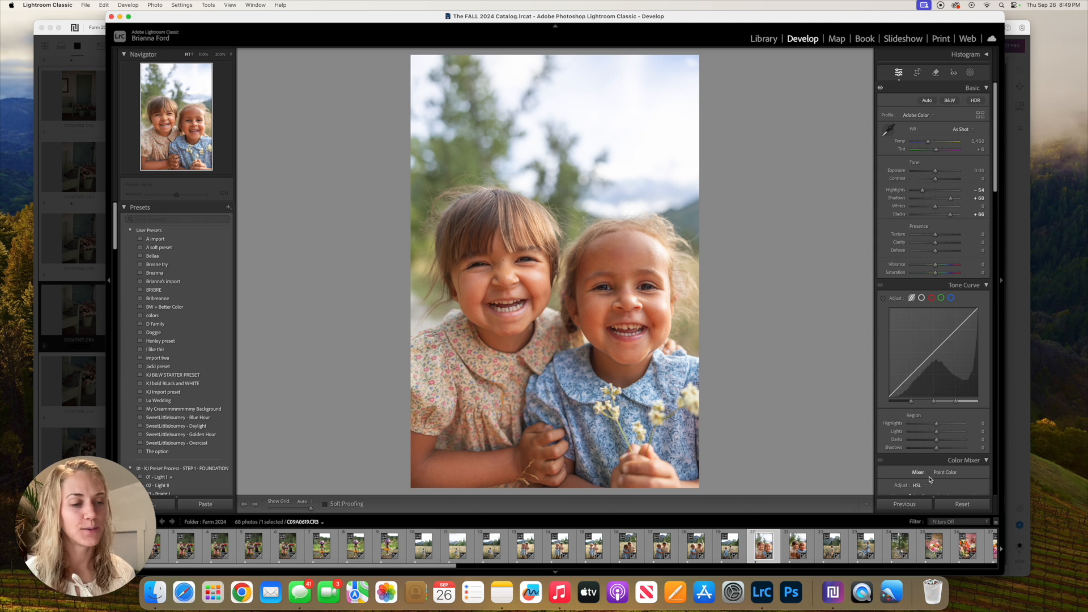
- Shape the children's tone curve with Highlights -31, Lights +30, Darks +10 and Shadows -20, and set Temp to 4,931 and Tint to -2
drag(937, 424, 930, 448)
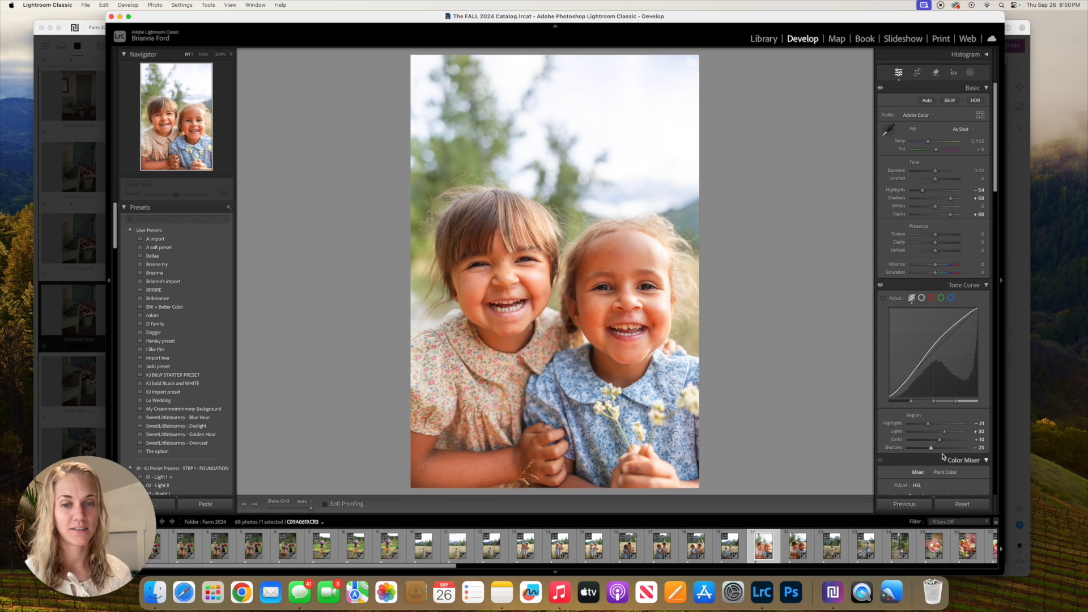
scroll(917, 259, up, 2)
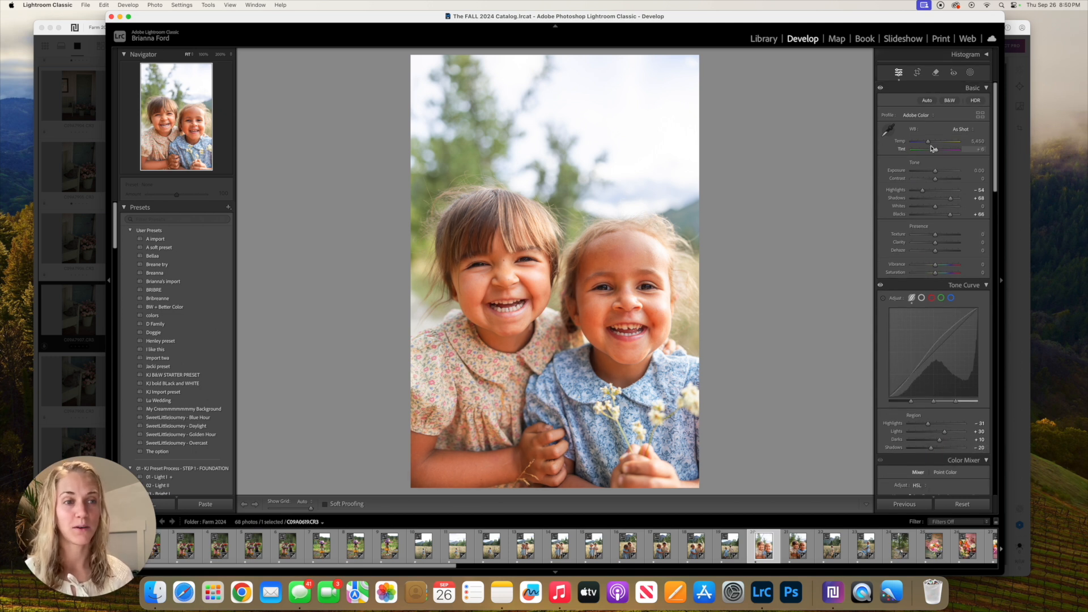
drag(928, 141, 926, 142)
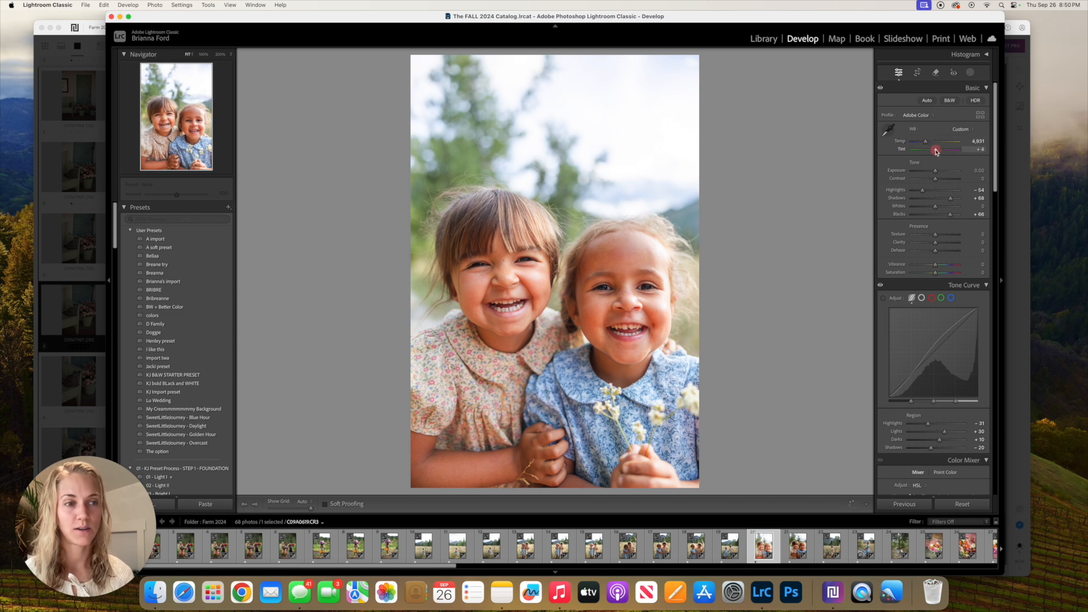
drag(935, 151, 928, 153)
drag(932, 153, 934, 153)
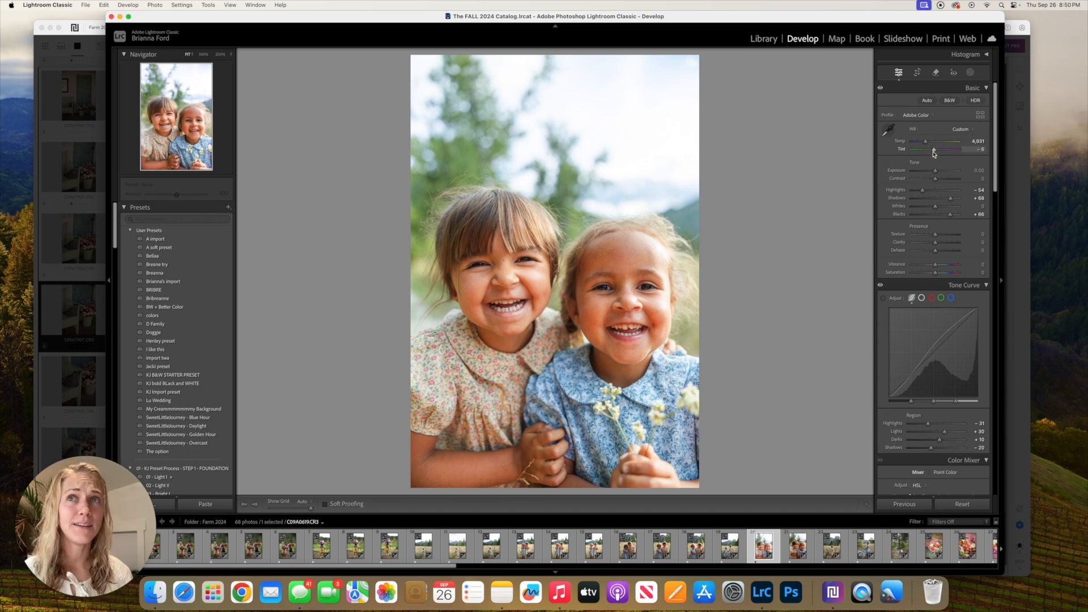
drag(935, 152, 934, 152)
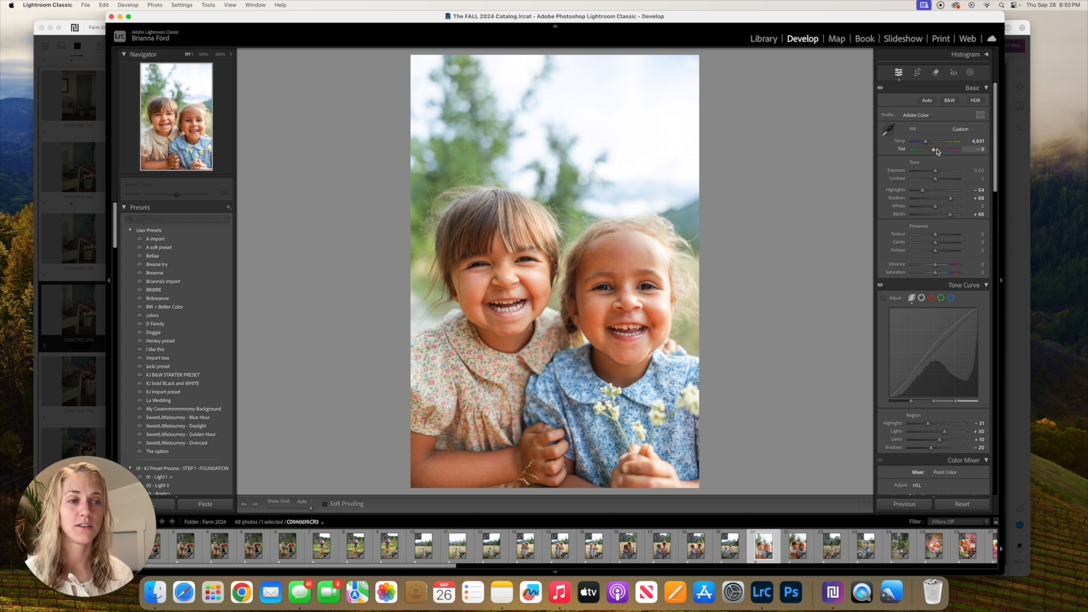
drag(935, 152, 935, 152)
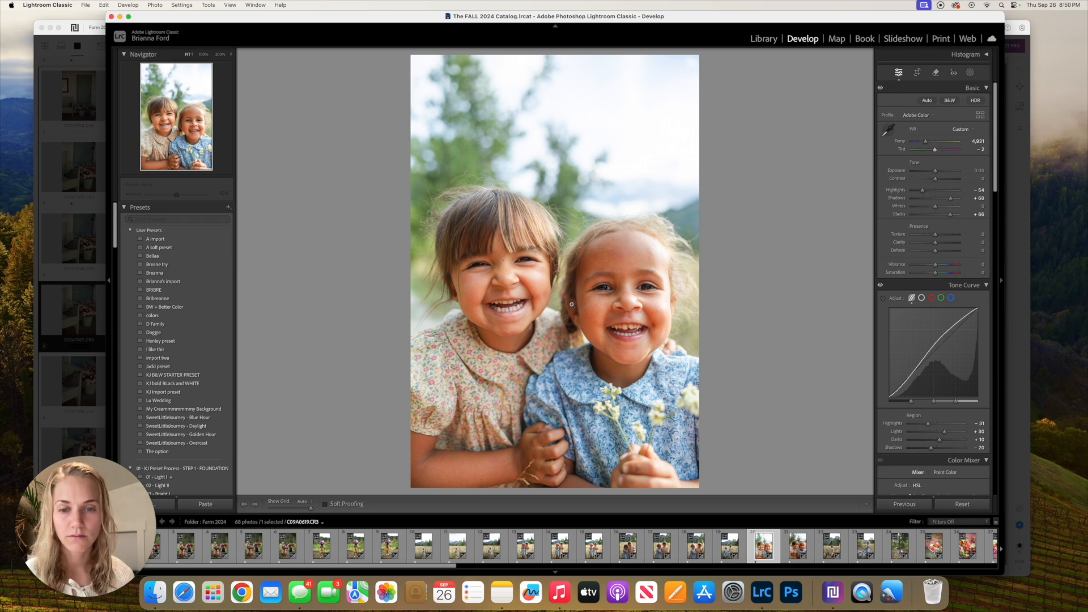
- Check the children's skin tones up close, and refine the photo with Blacks +88, Exposure -0.20 and Contrast +5
click(540, 264)
click(627, 311)
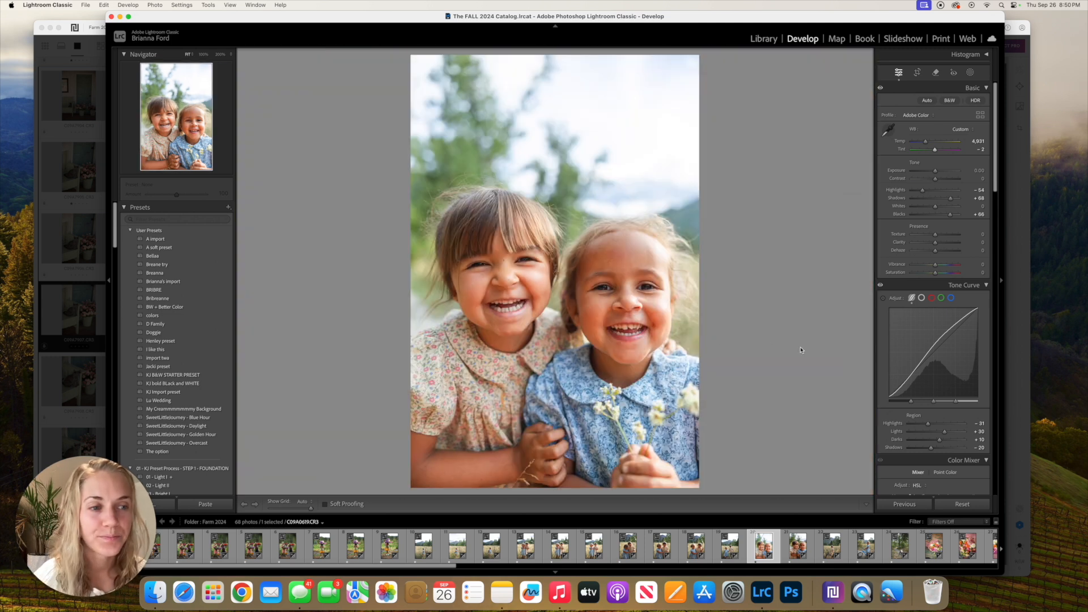
drag(951, 215, 956, 216)
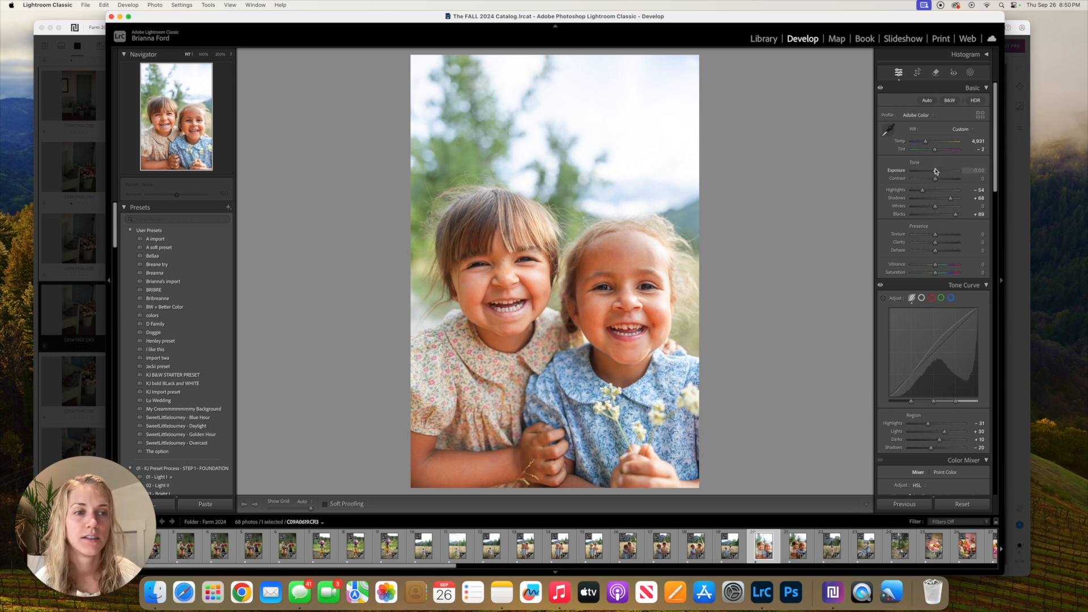
drag(936, 172, 934, 171)
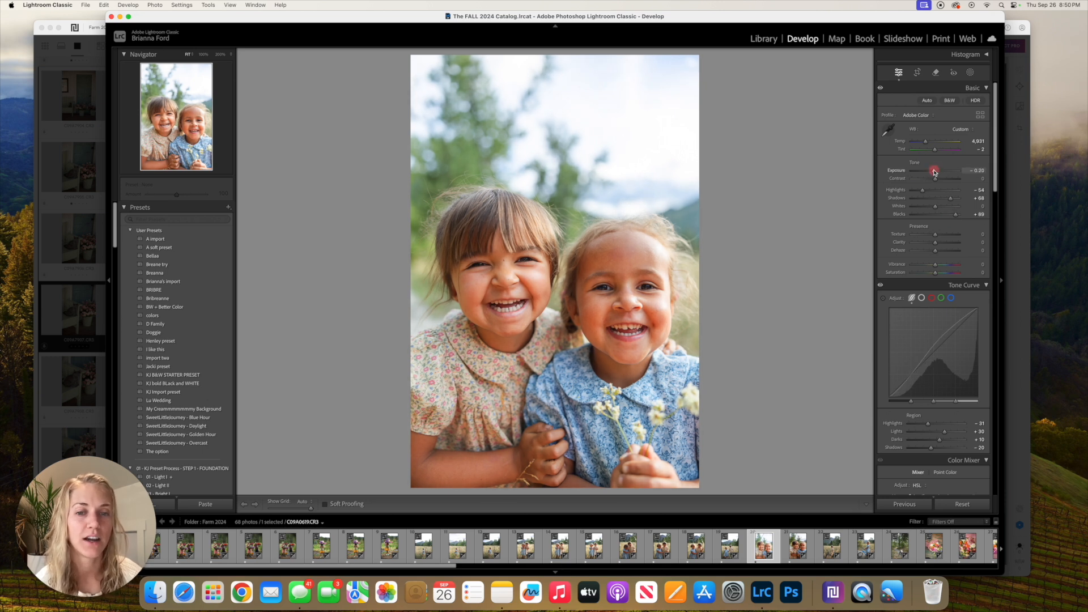
drag(935, 179, 937, 181)
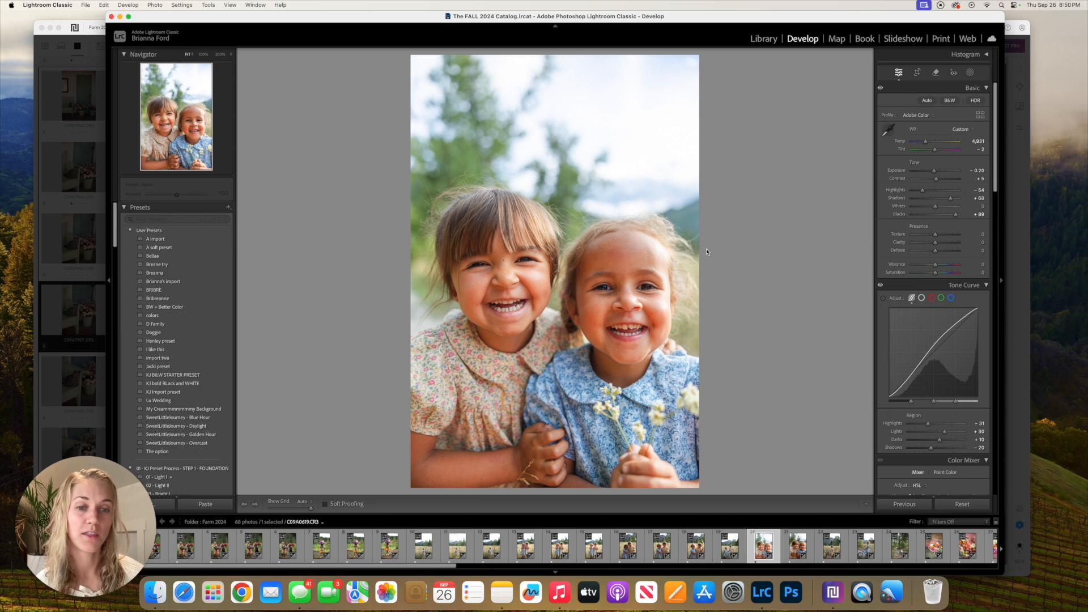
- Calibrate the children's skin tones with Red Primary Hue +10 and Saturation -21
scroll(913, 419, down, 15)
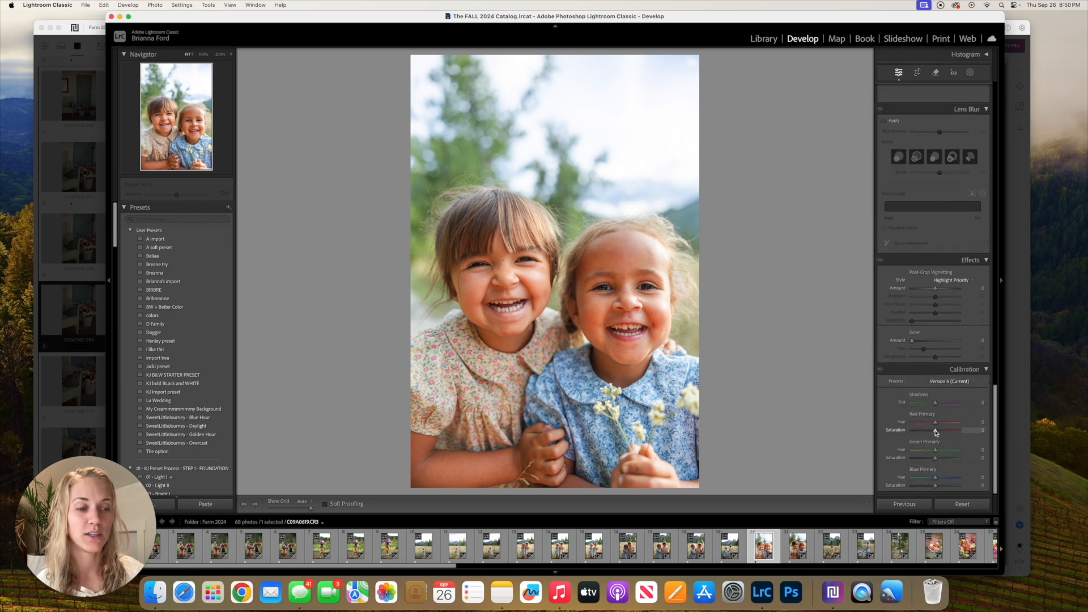
drag(936, 432, 931, 433)
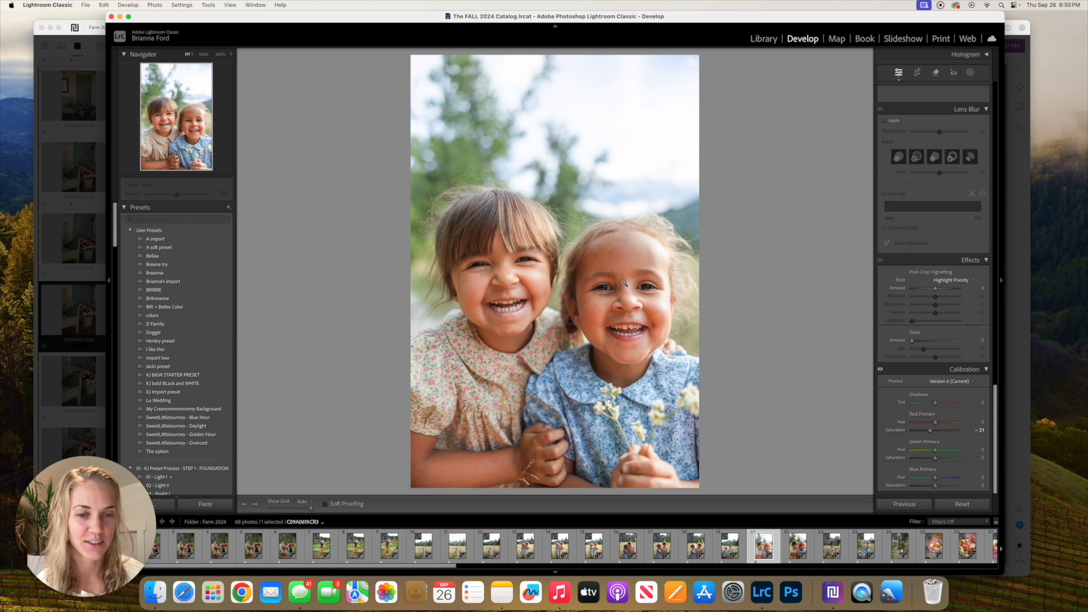
drag(935, 425, 950, 424)
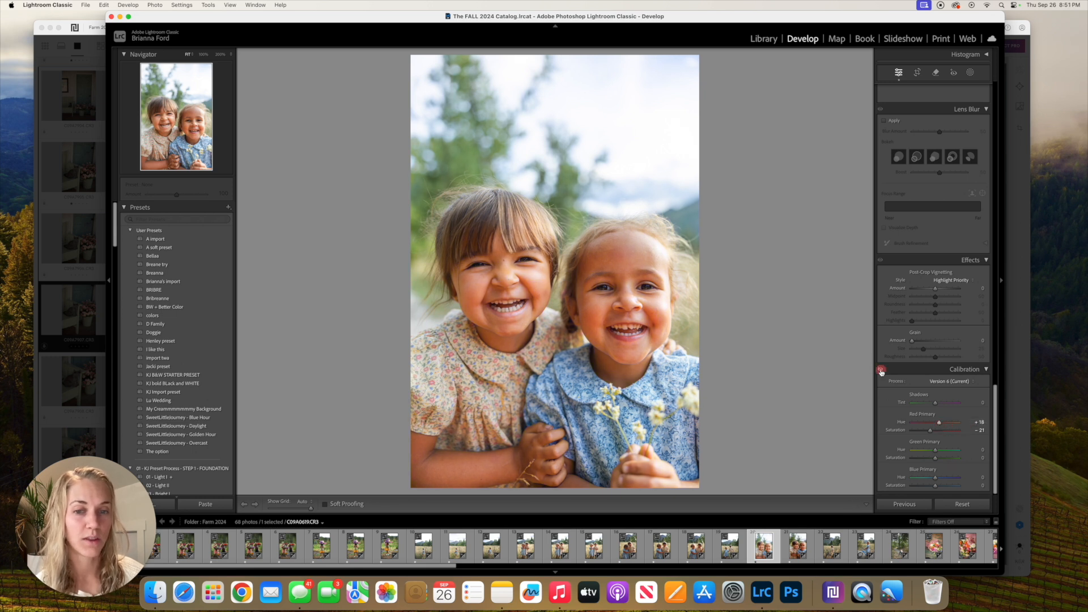
drag(939, 422, 936, 425)
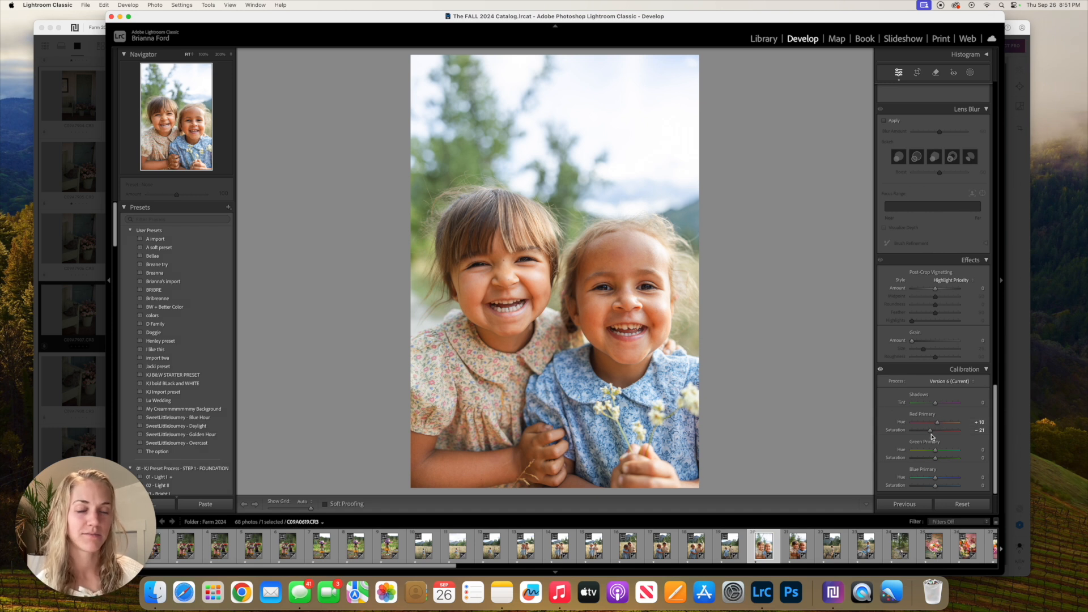
scroll(947, 301, up, 10)
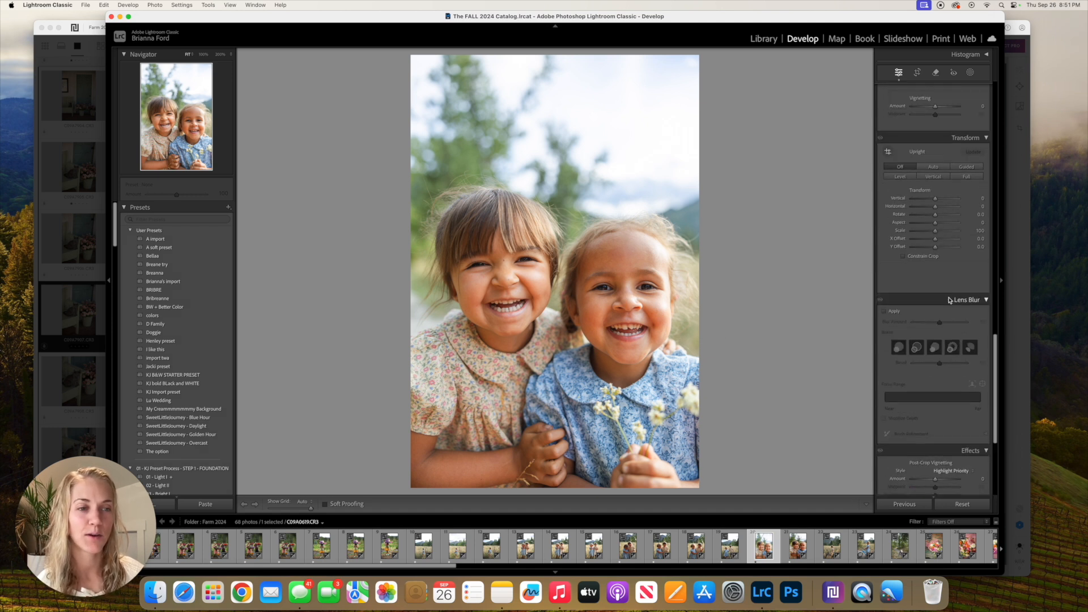
- Open the Farm 2024 photo of the girl in the pink dress hugging a large flower bouquet
scroll(947, 301, up, 10)
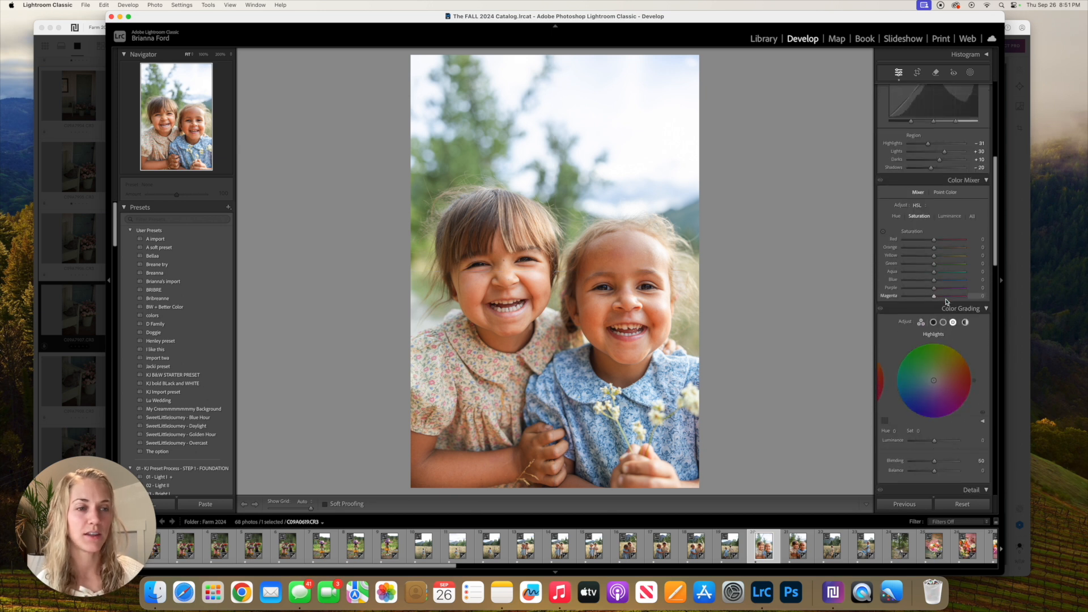
scroll(945, 279, up, 5)
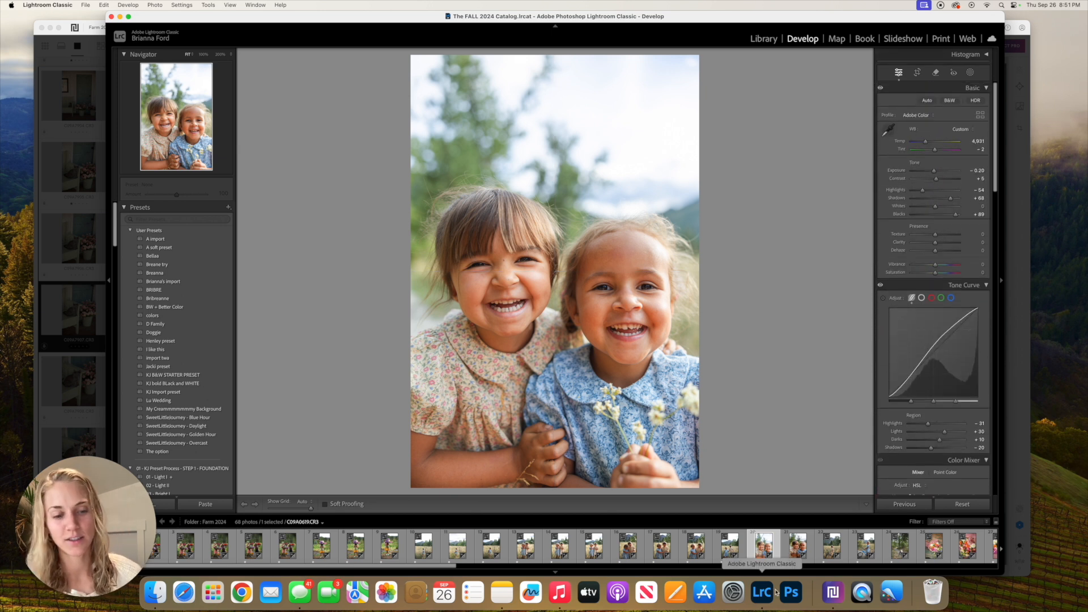
scroll(832, 541, down, 3)
scroll(833, 539, down, 10)
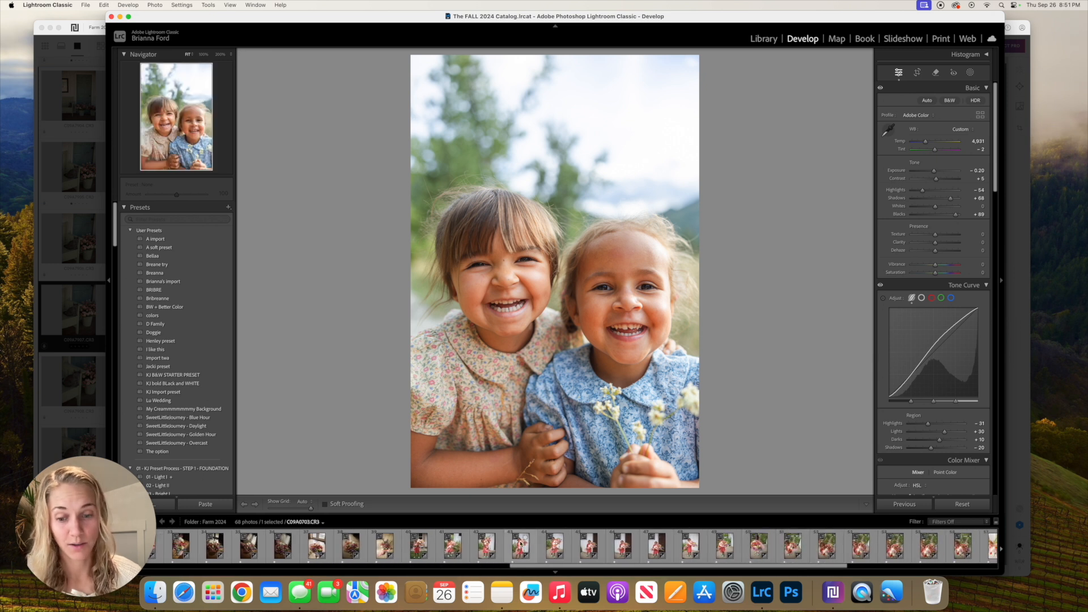
click(490, 548)
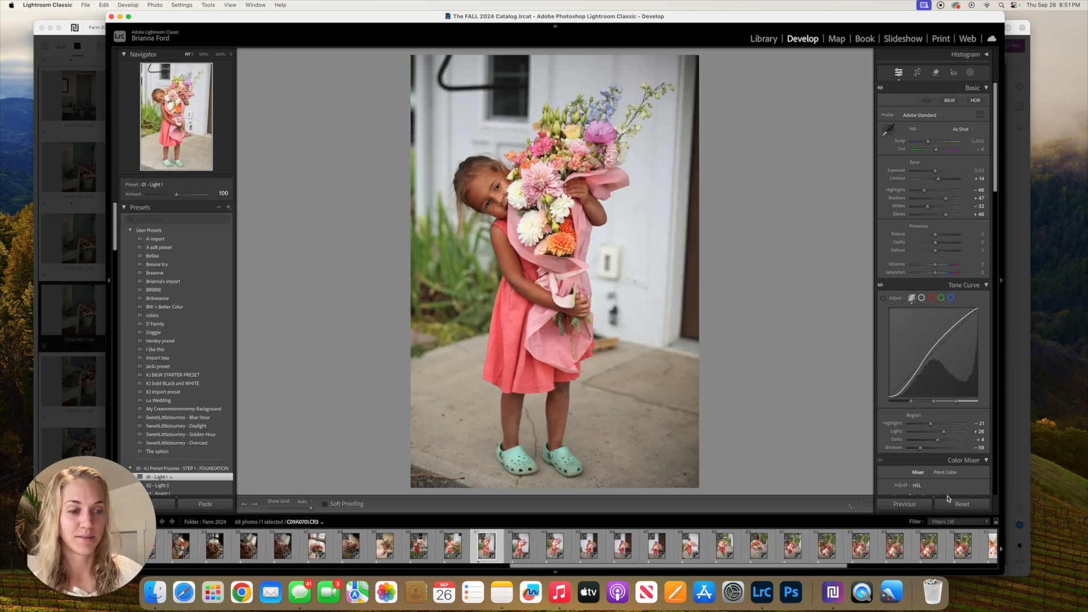
- Browse the catalog's Families, Portraits me sept 1 and Watermelon folders in the Library
click(763, 38)
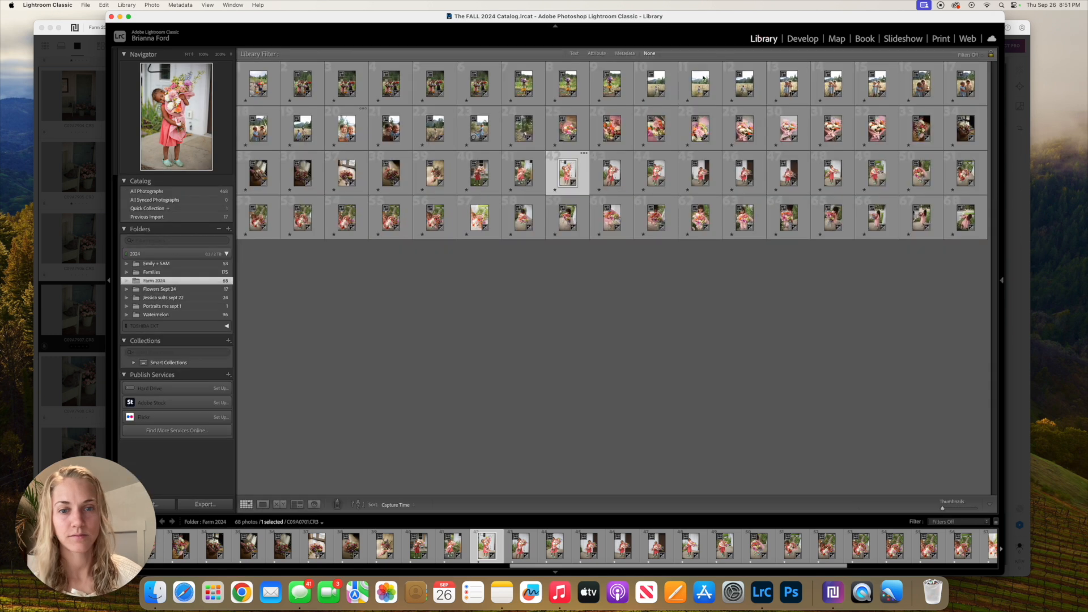
click(158, 273)
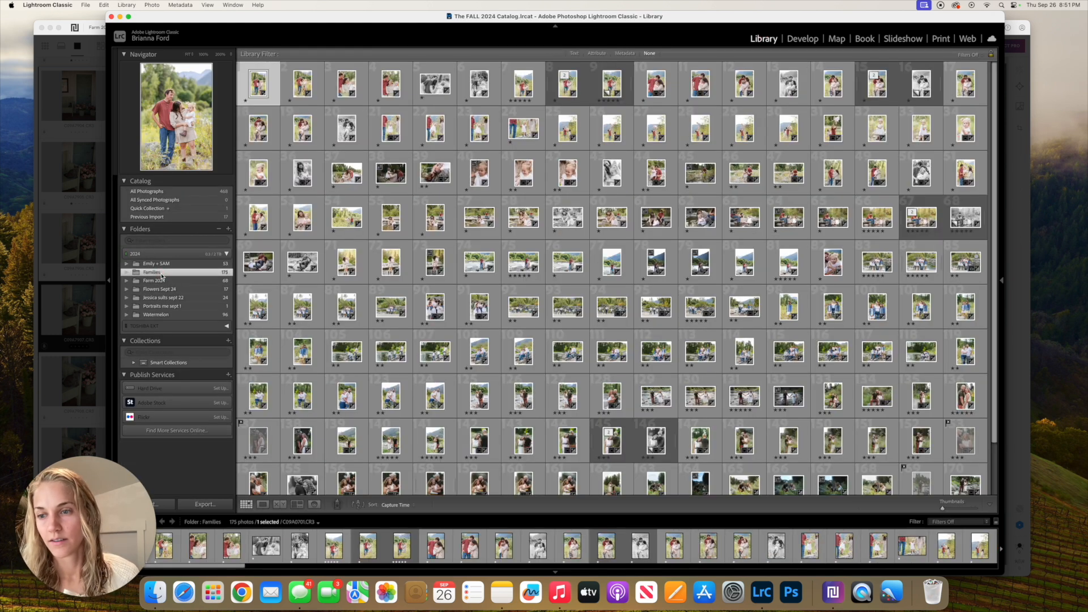
click(179, 306)
click(167, 315)
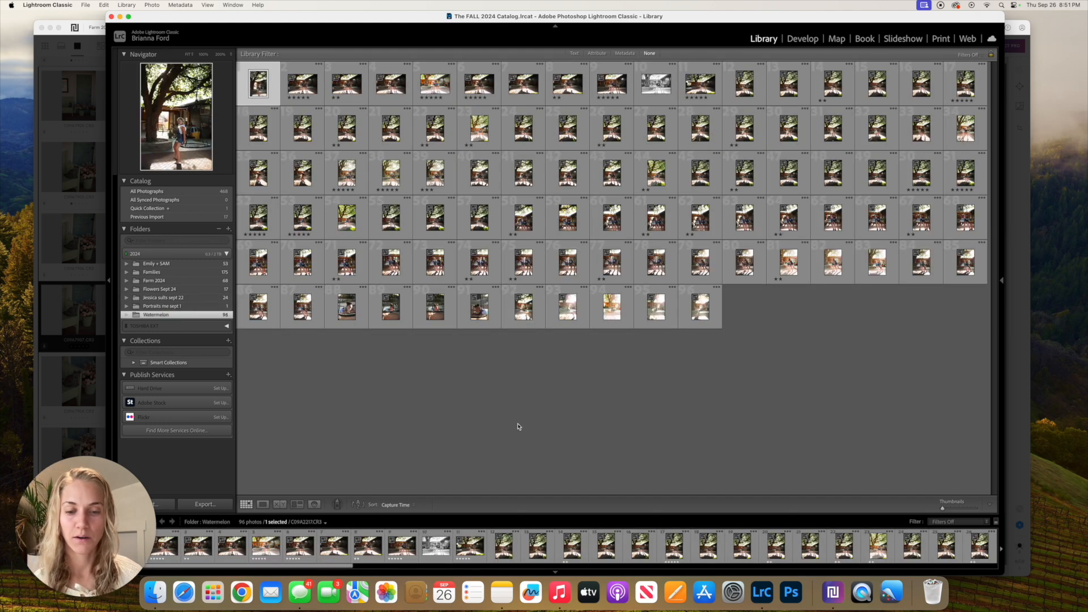
- Switch to Narrative Select and dismiss the message about the completed shipment
click(152, 595)
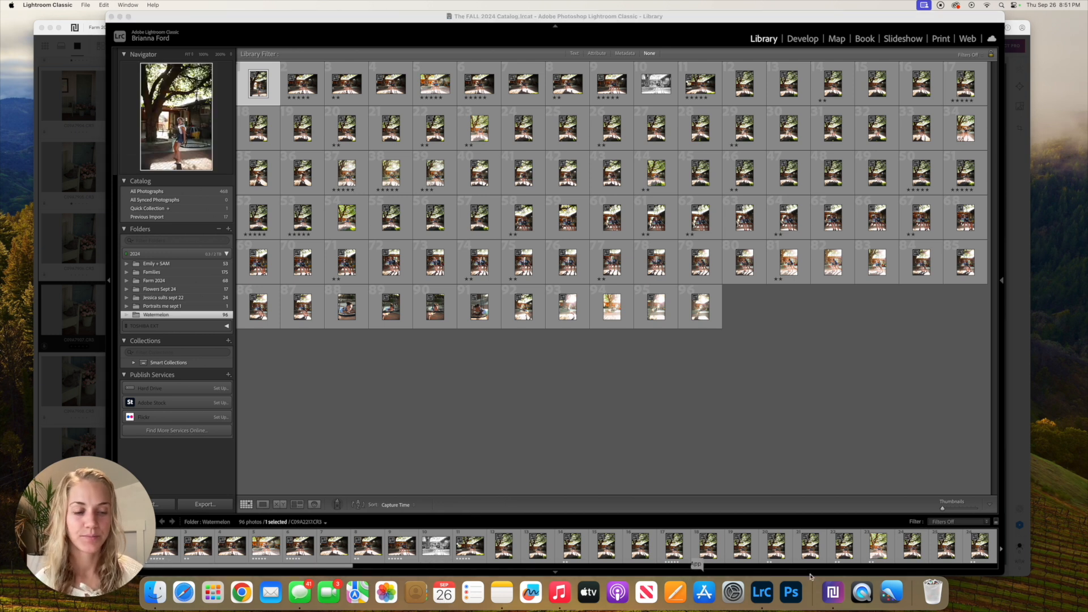
click(836, 594)
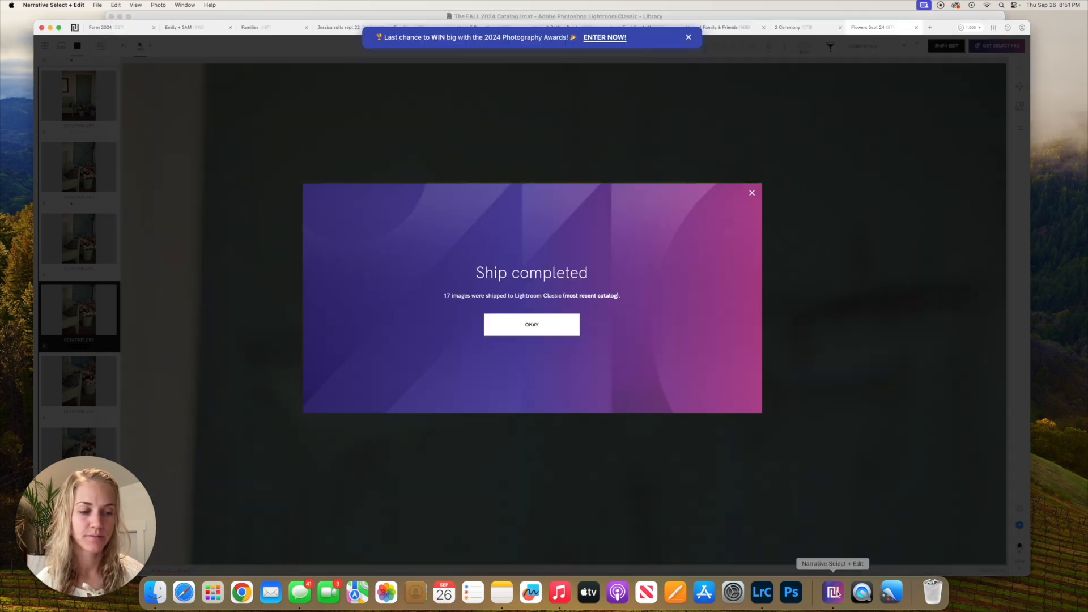
click(533, 324)
click(418, 247)
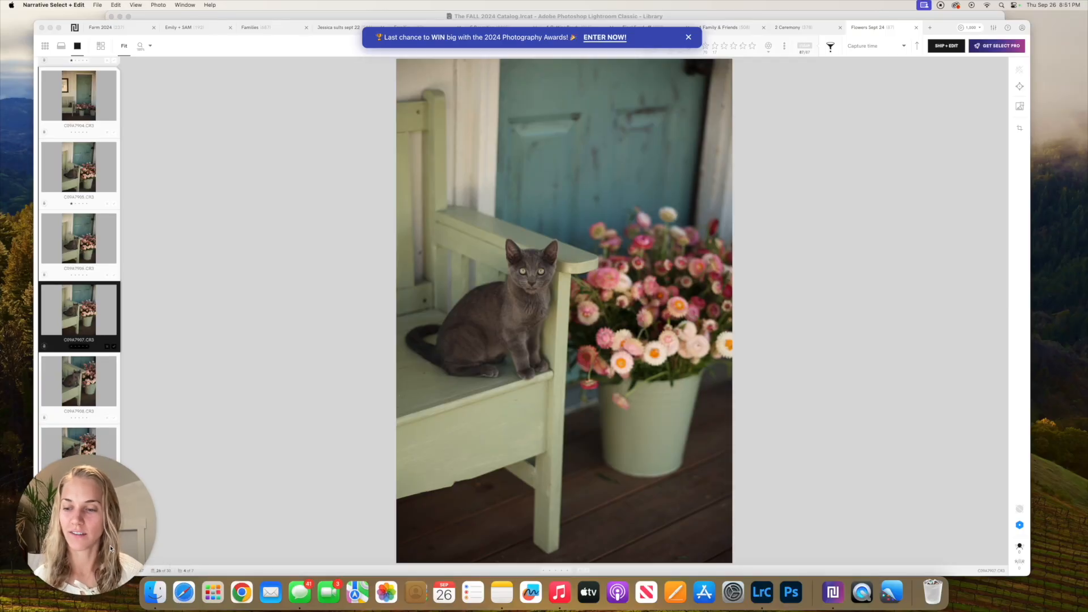
- Switch to Finder and copy the photo folder from the EOS_DIGITAL card into the September folder
click(154, 592)
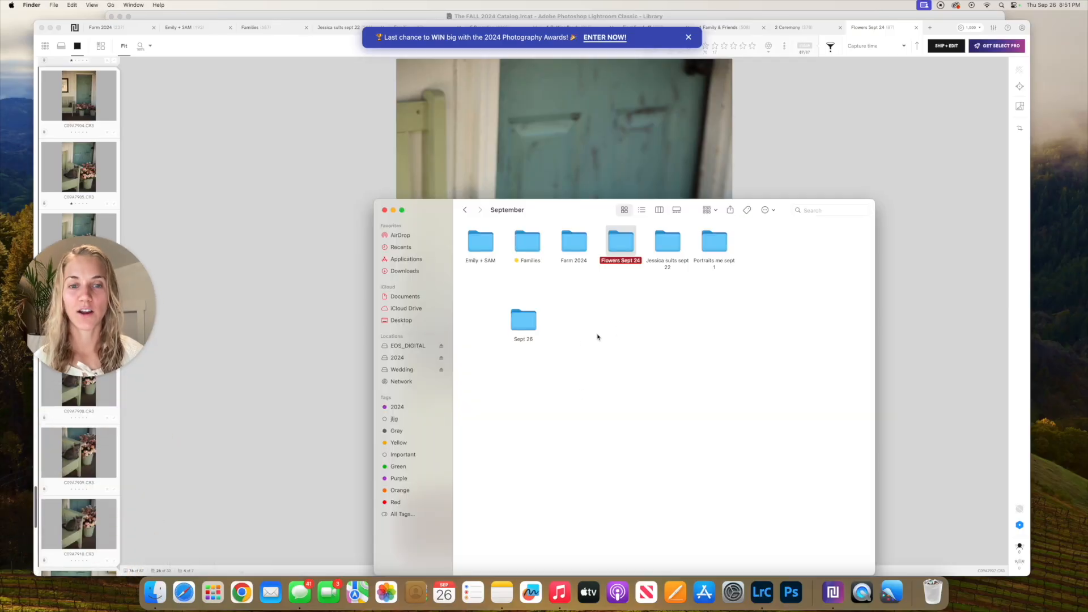
click(410, 346)
drag(480, 245, 595, 320)
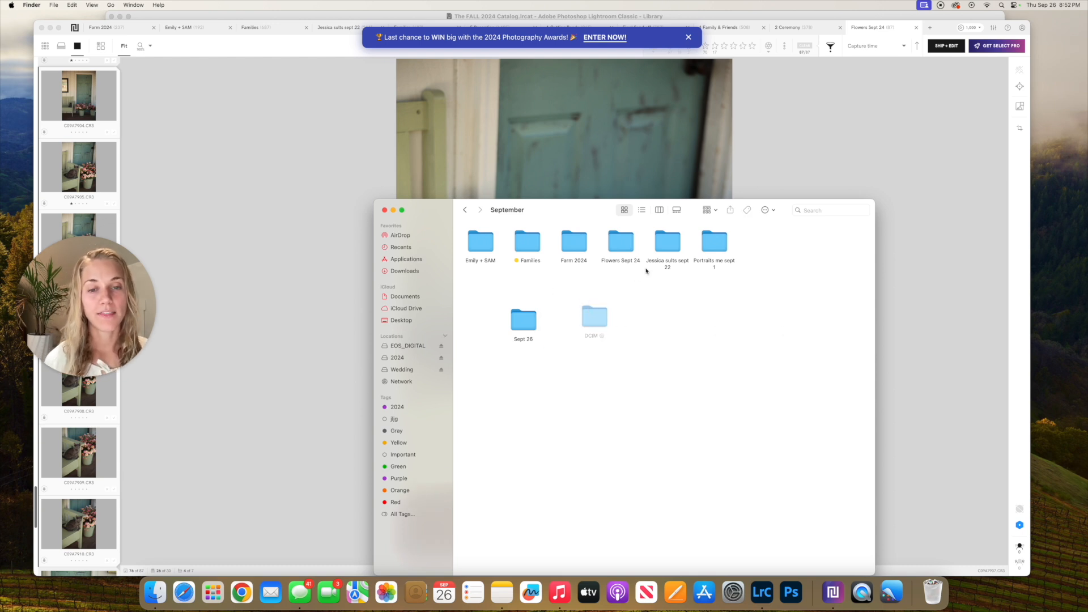
- Load the Flowers Sept 24 folder into Narrative Select as a new project, continuing on the free plan
drag(618, 249, 834, 597)
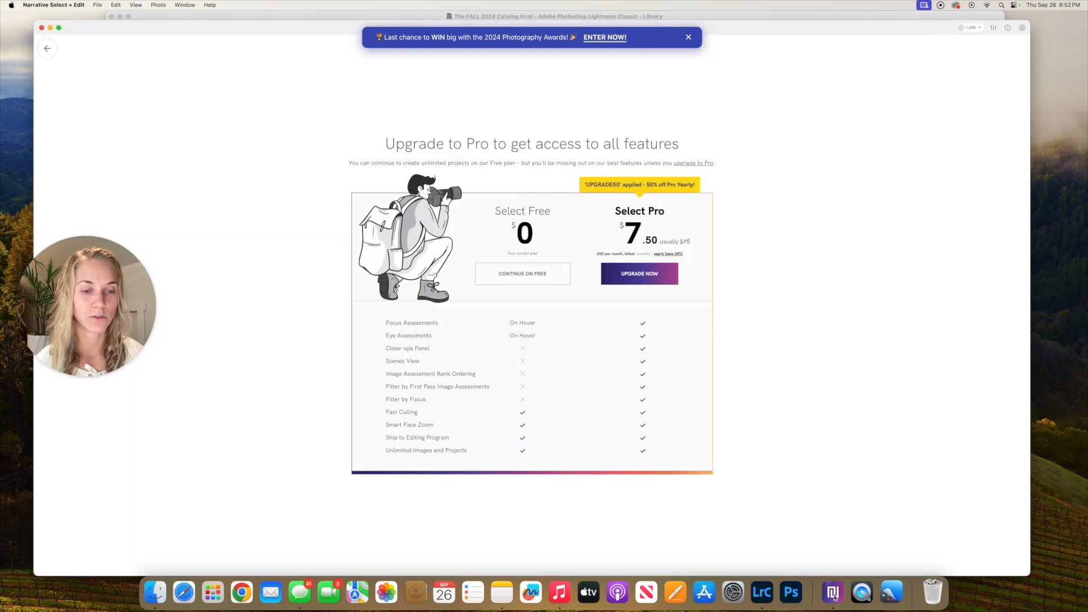
click(526, 274)
click(620, 317)
click(535, 353)
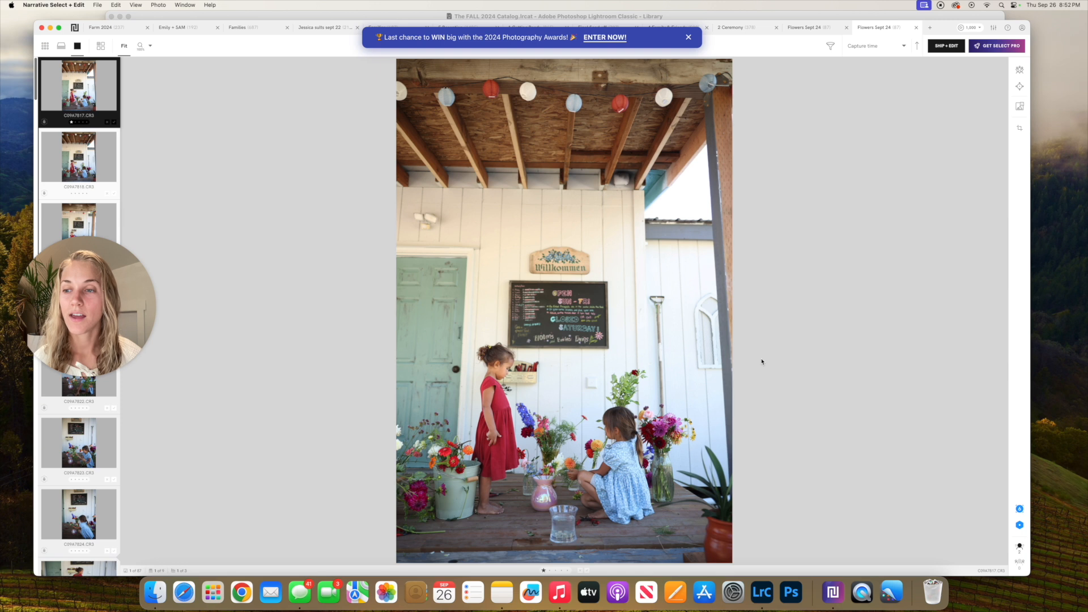
drag(91, 336, 1006, 556)
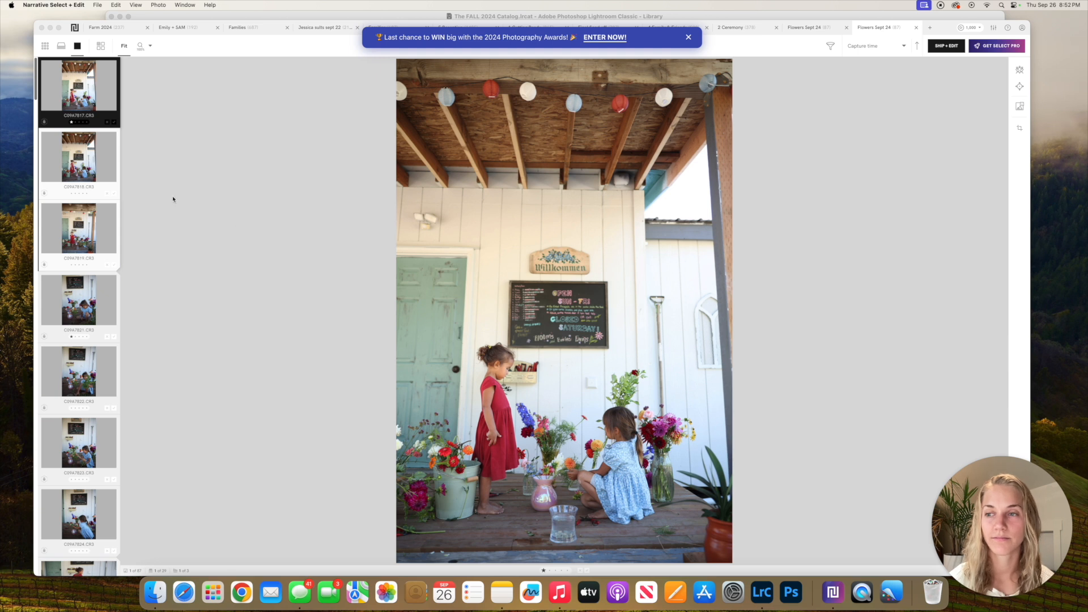
- Rate the porch photos C09A7817 and C09A7821 one star, skipping the two shots between them
click(79, 105)
key(1)
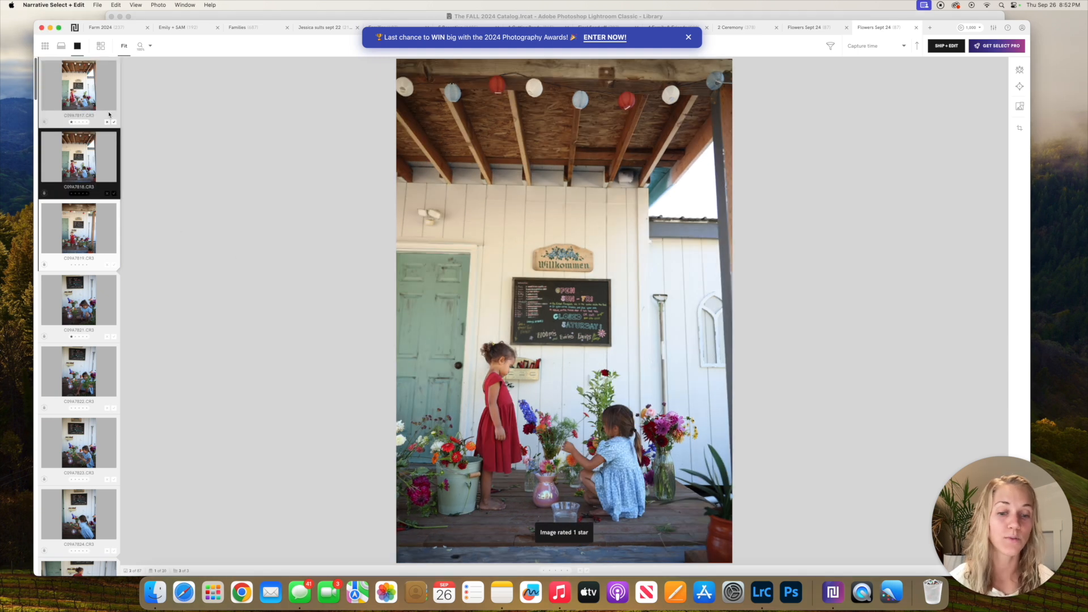
key(Right)
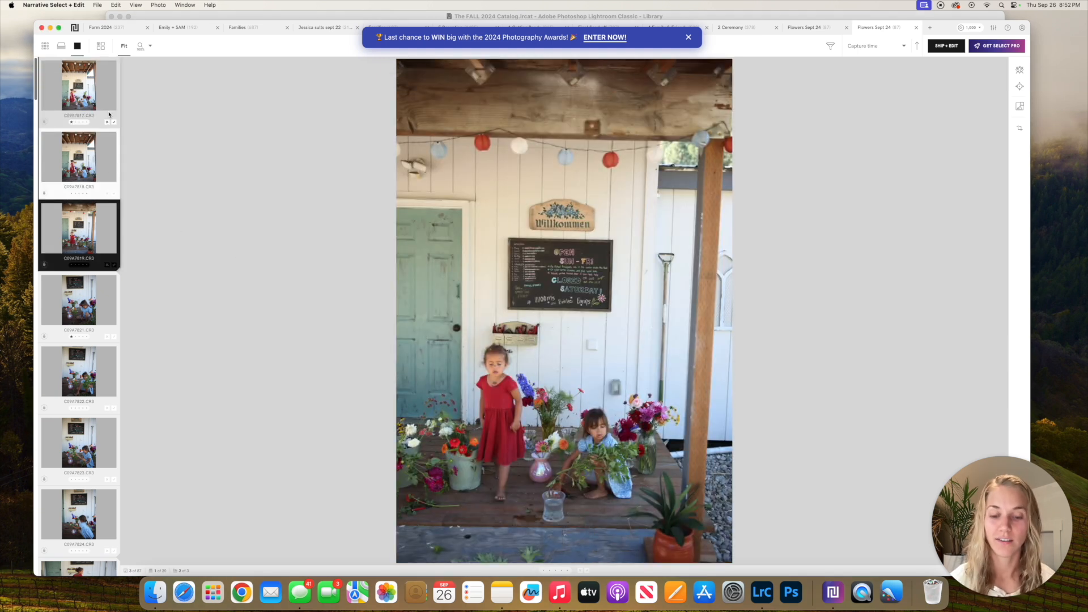
key(Right)
key(1)
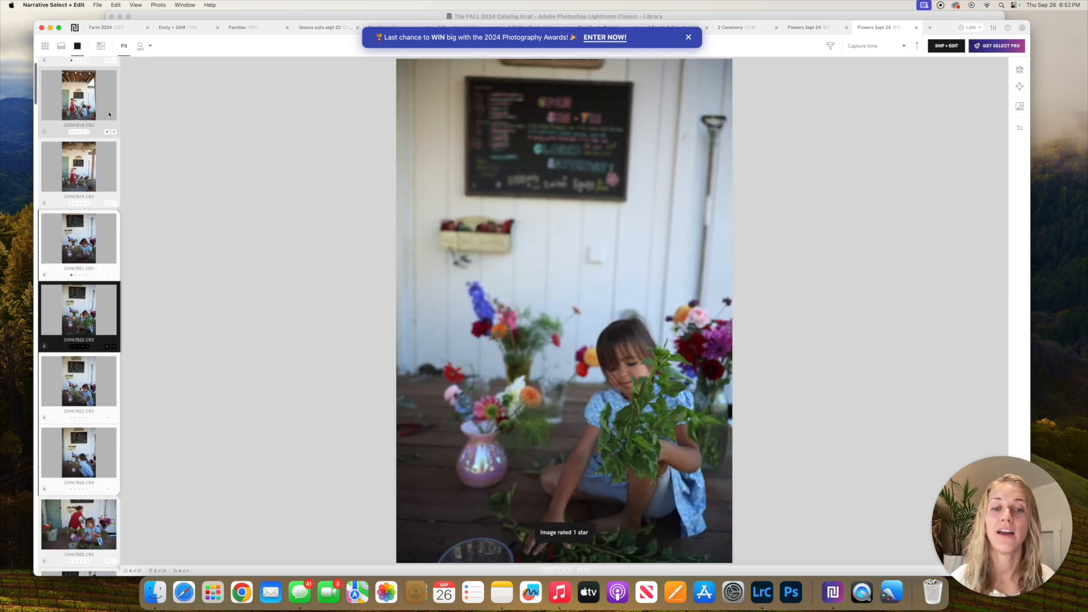
key(Right)
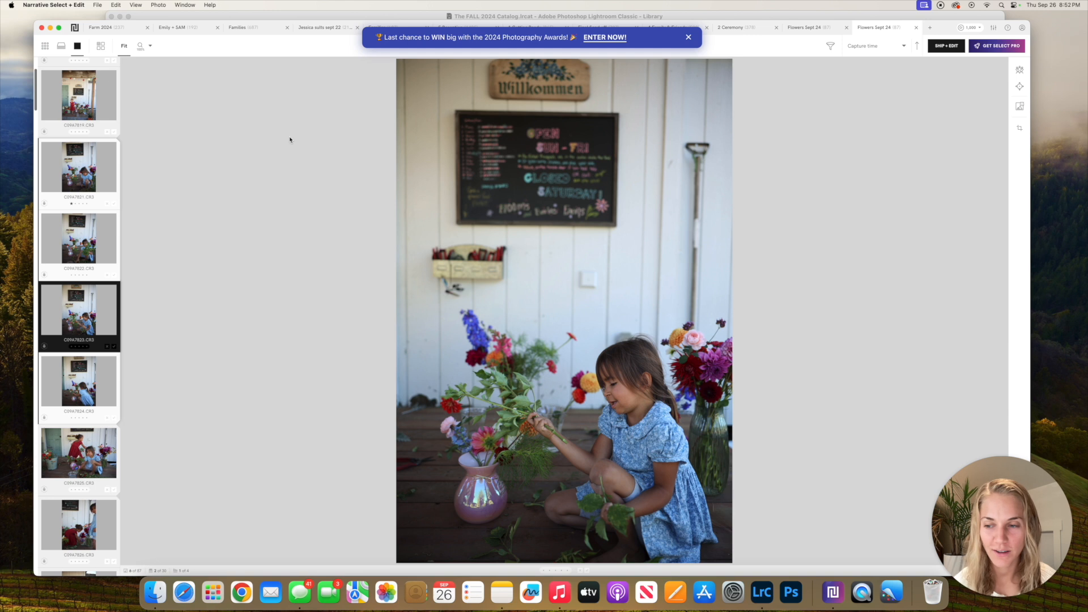
- Go through the following porch photos and rate the one of the girl holding up a red flower, C09A7836, one star
key(Down)
key(Down)
key(Down)
key(Down)
key(Down)
key(Down)
key(Down)
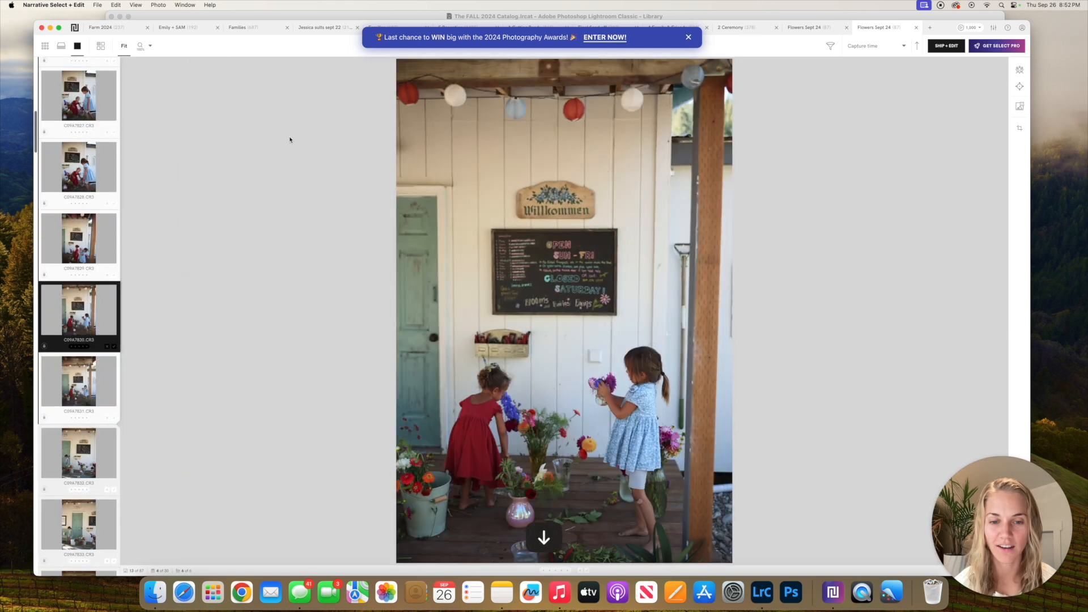
key(Down)
key(Down)
key(Down)
key(Down)
key(Down)
key(Down)
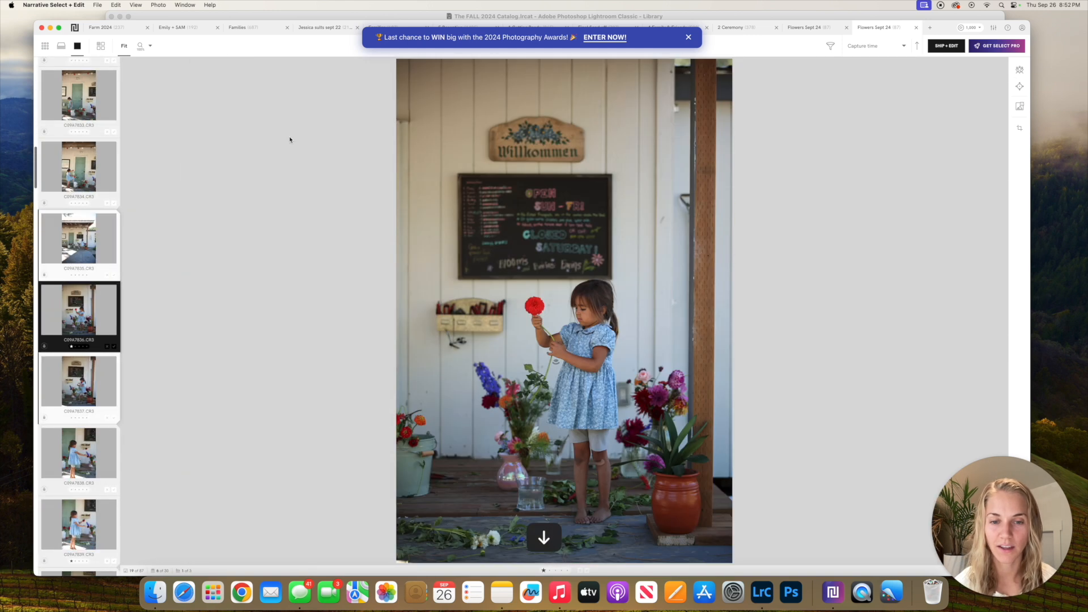
key(1)
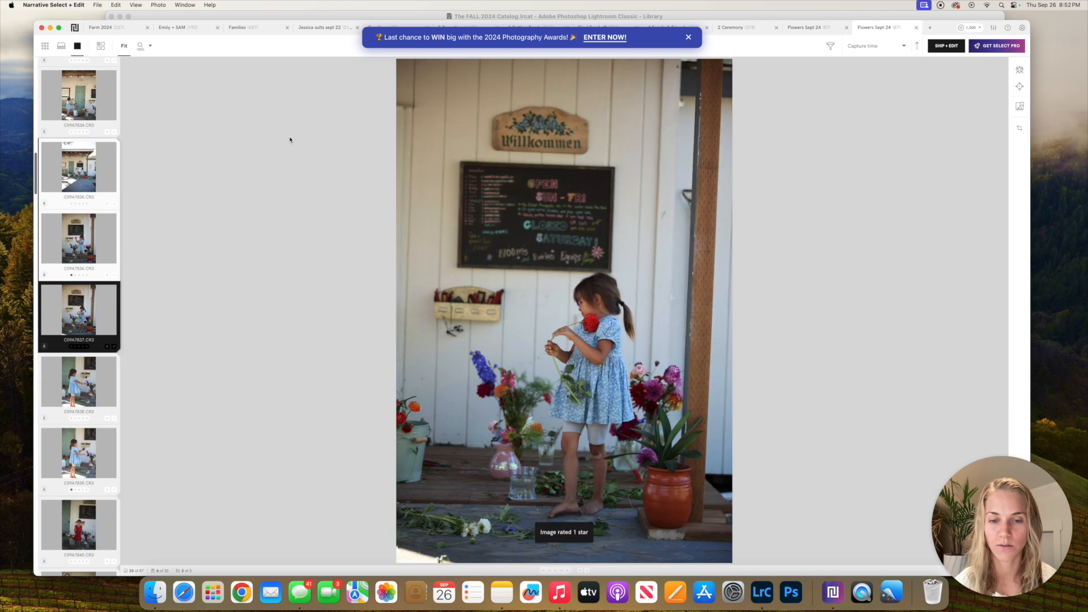
- Dismiss the Photography Awards banner and return the photo to fit view
click(689, 38)
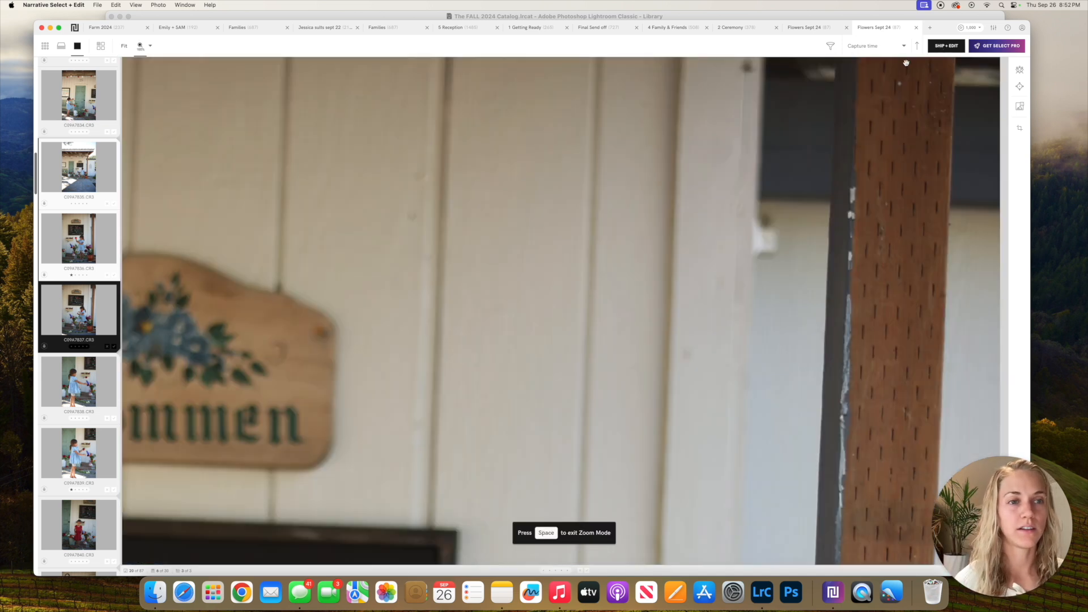
click(824, 116)
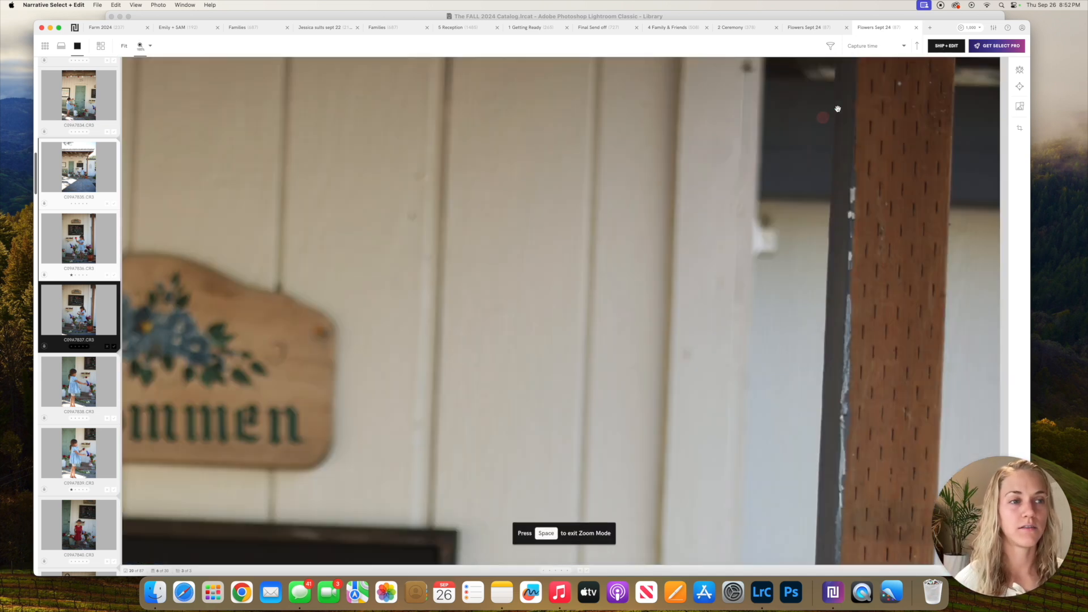
key(space)
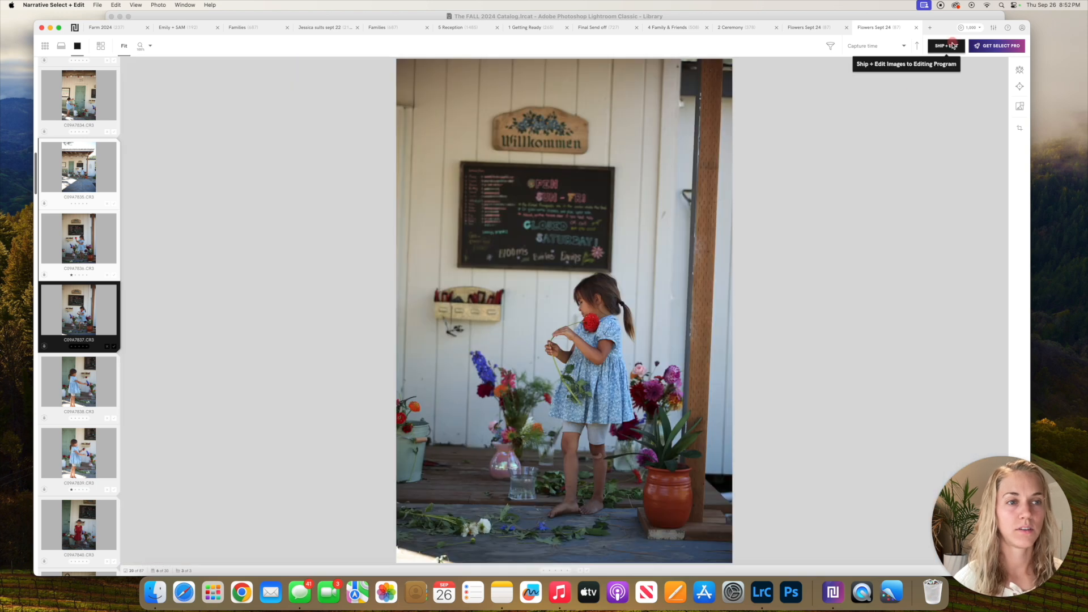
- Review the Ship + Edit settings for one-star images and the available Lightroom Classic catalog choices, then close them without shipping
click(954, 44)
click(326, 274)
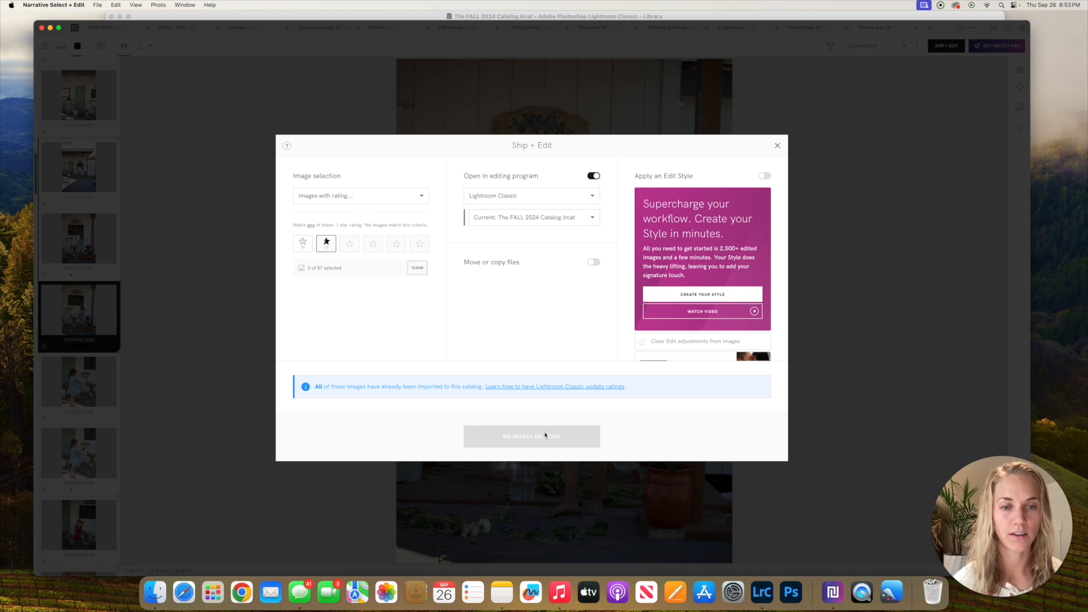
click(542, 217)
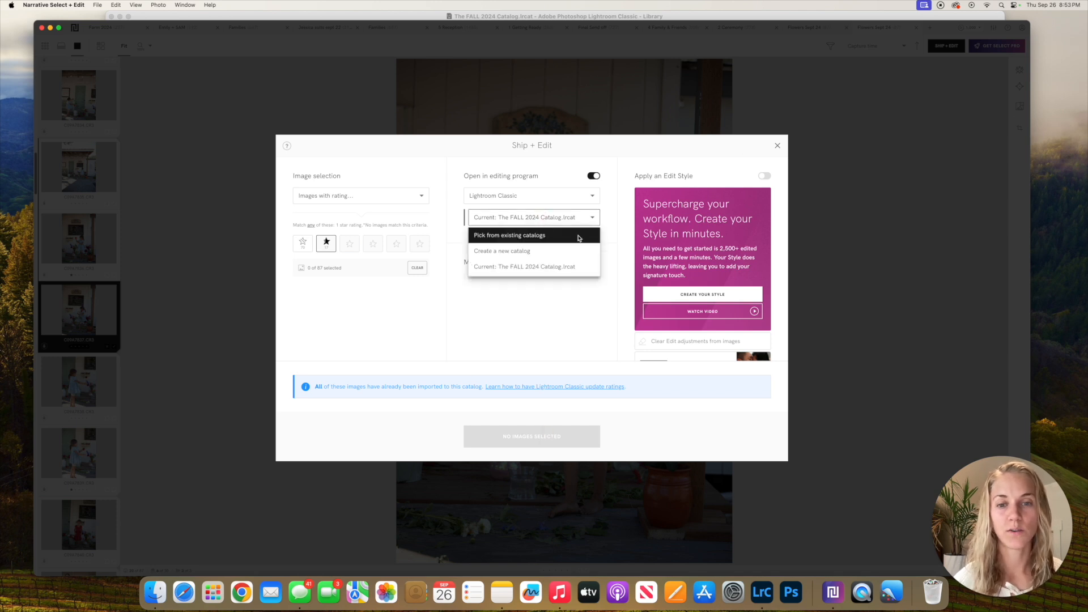
click(777, 148)
click(778, 146)
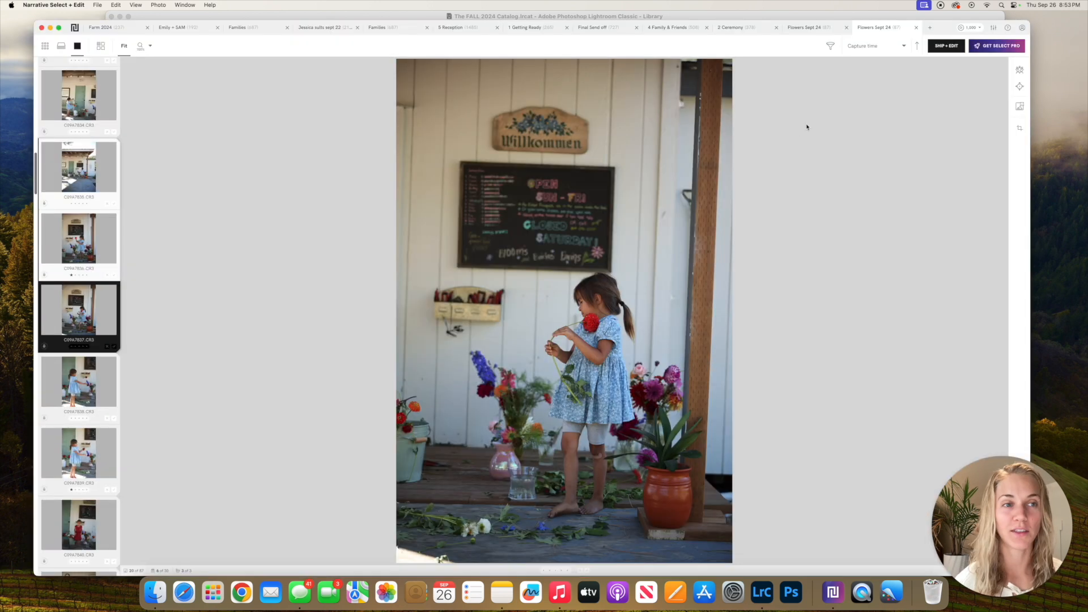
- Filter the project to one-star photos, and clear and restore the first photo's rating
click(904, 47)
click(831, 46)
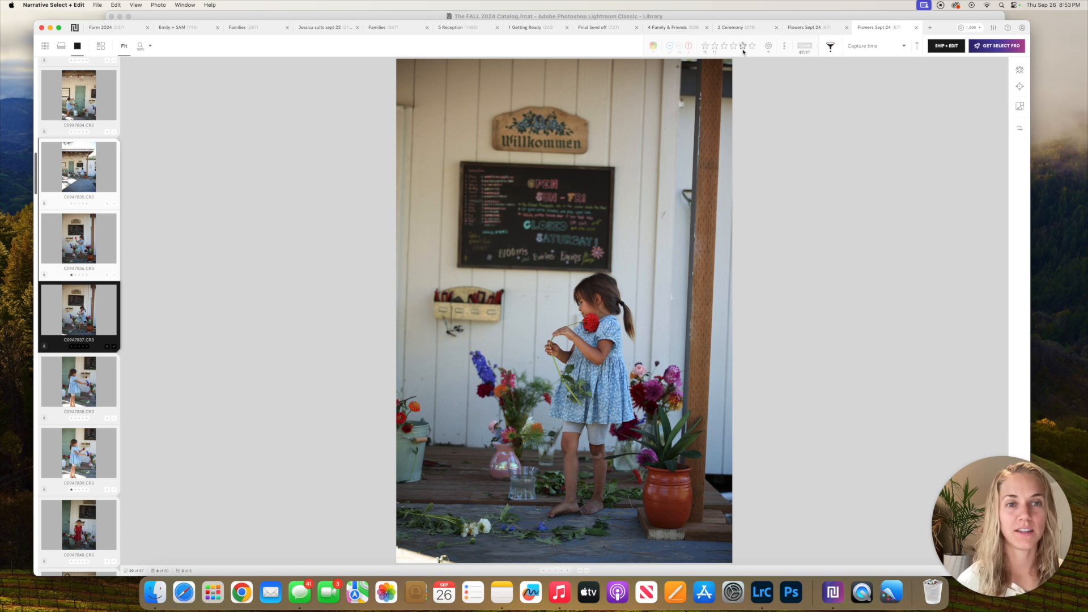
click(715, 46)
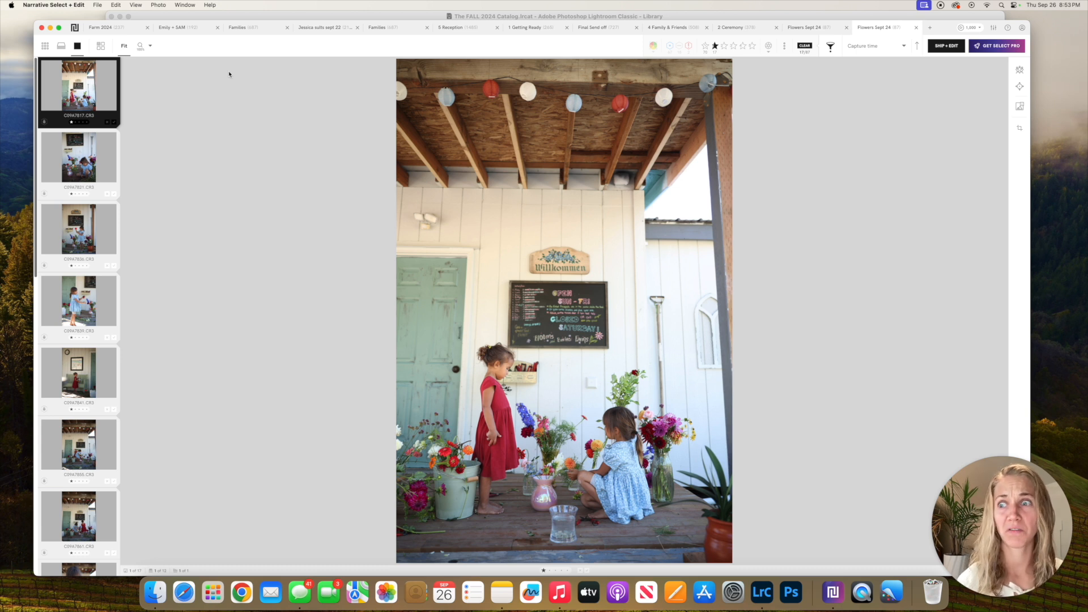
key(0)
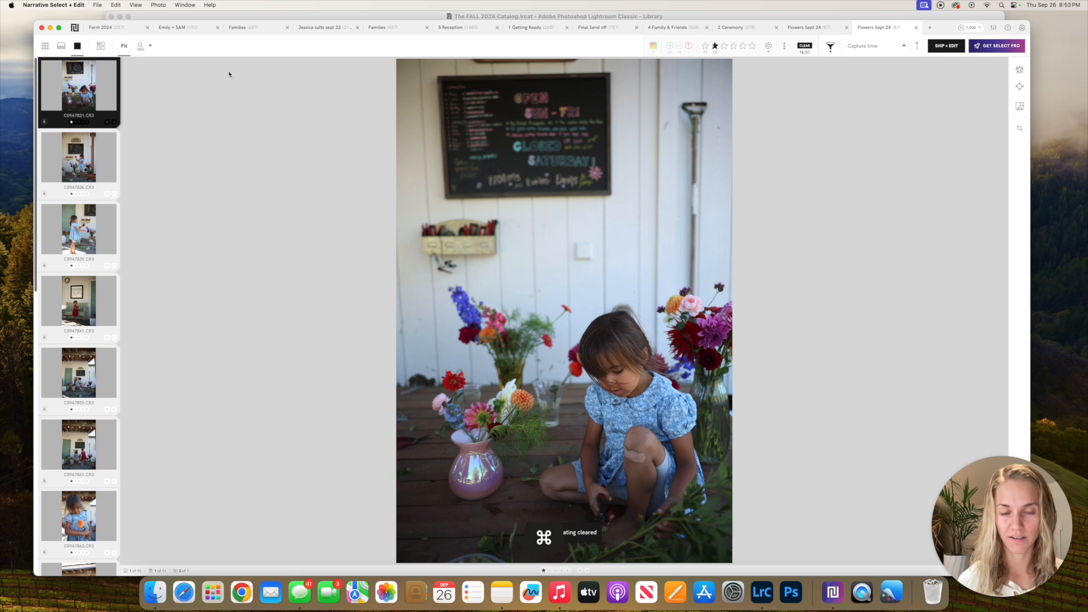
key(super+z)
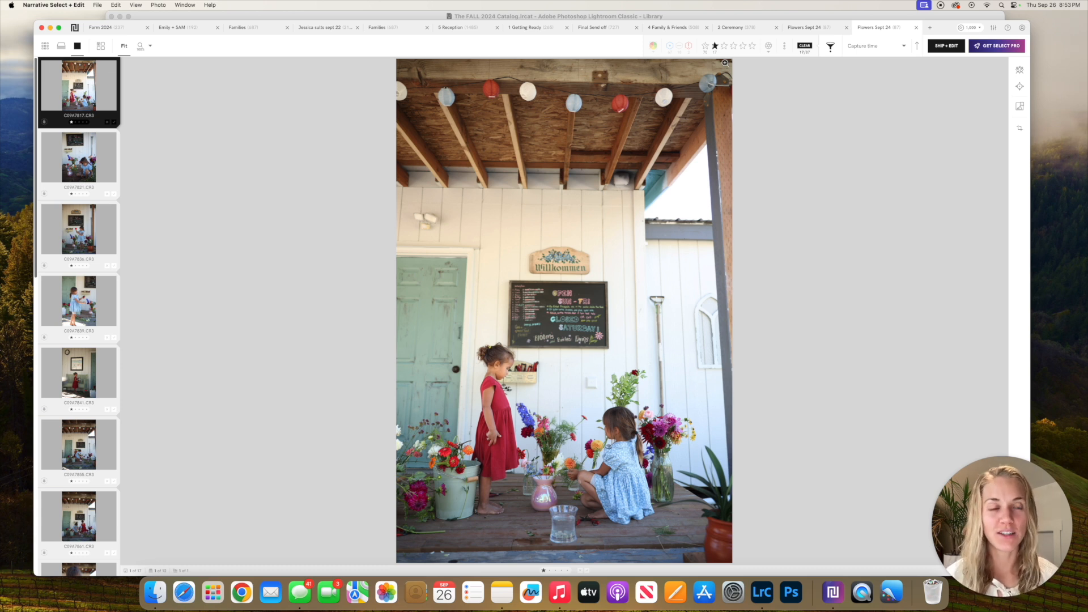
- Check the Ship + Edit settings for the filtered project, close them and switch to Lightroom Classic
click(946, 46)
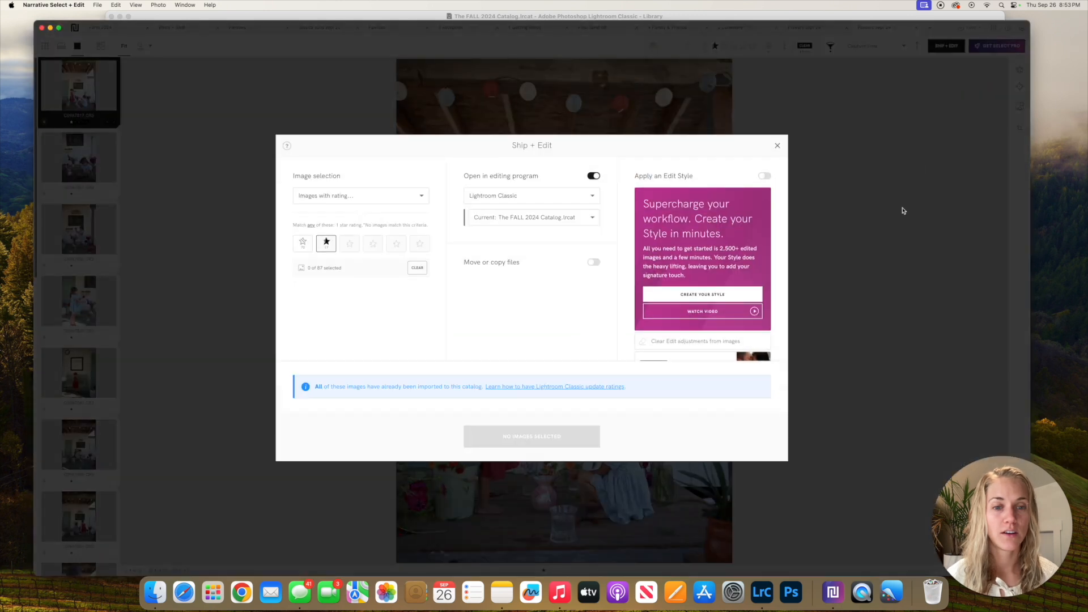
click(778, 146)
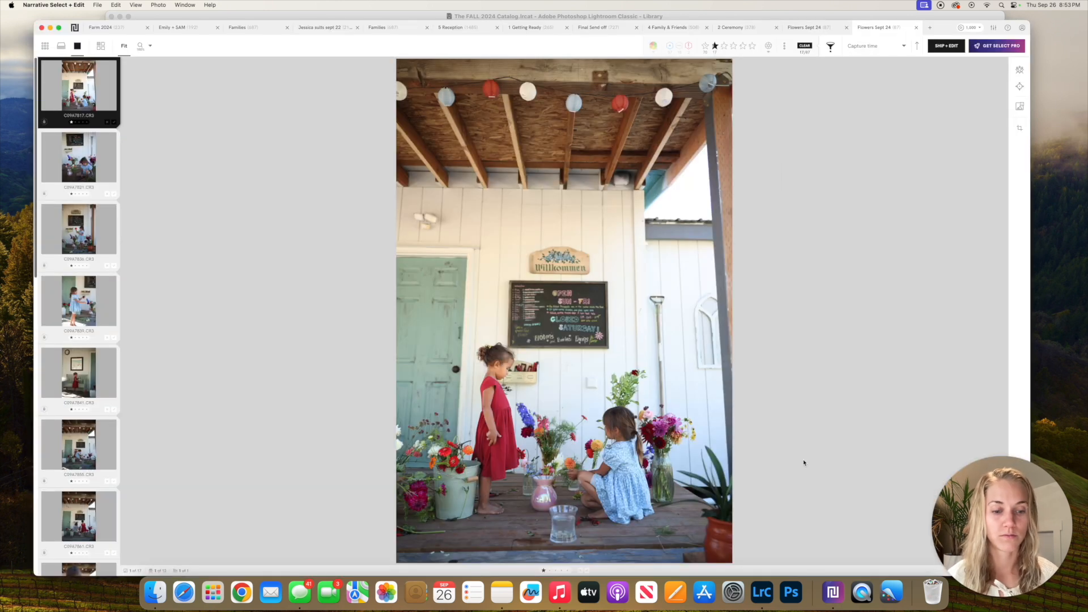
click(762, 593)
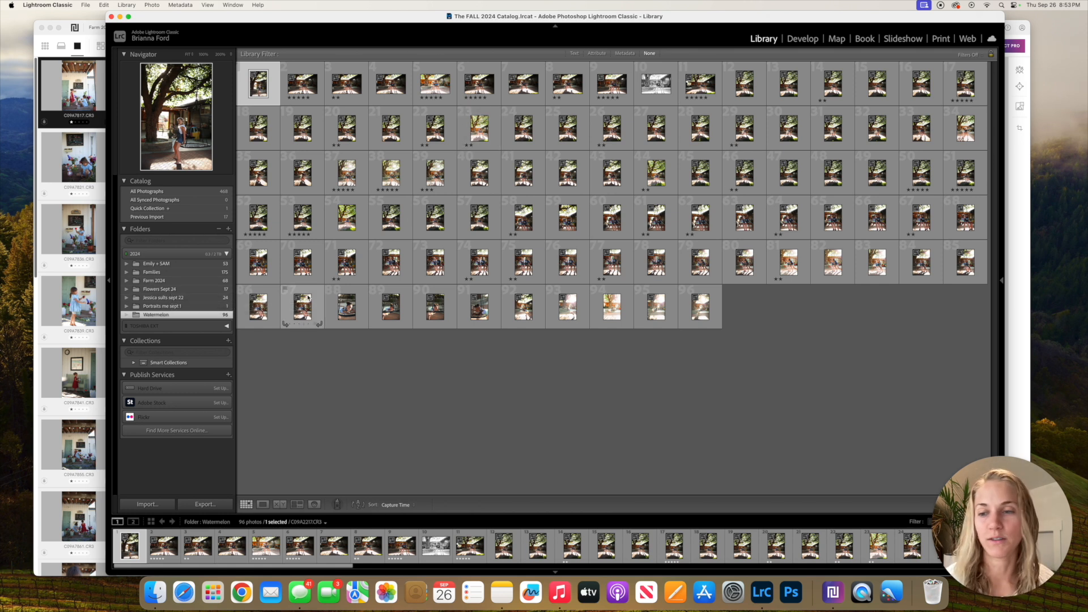
- Show the photos in the Families folder and open the last one in the Develop module
click(152, 273)
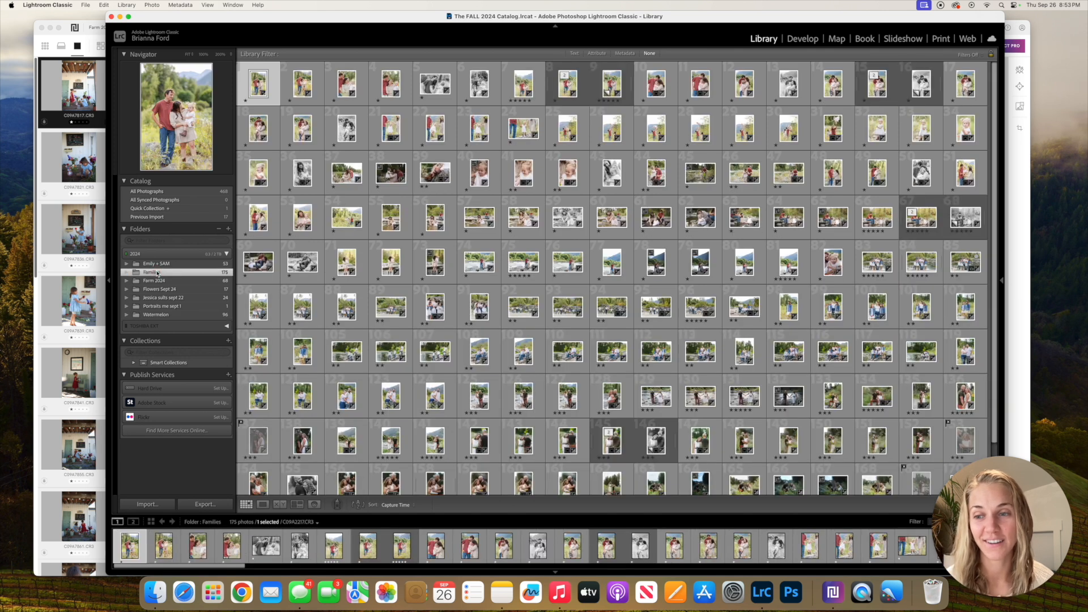
scroll(371, 310, down, 3)
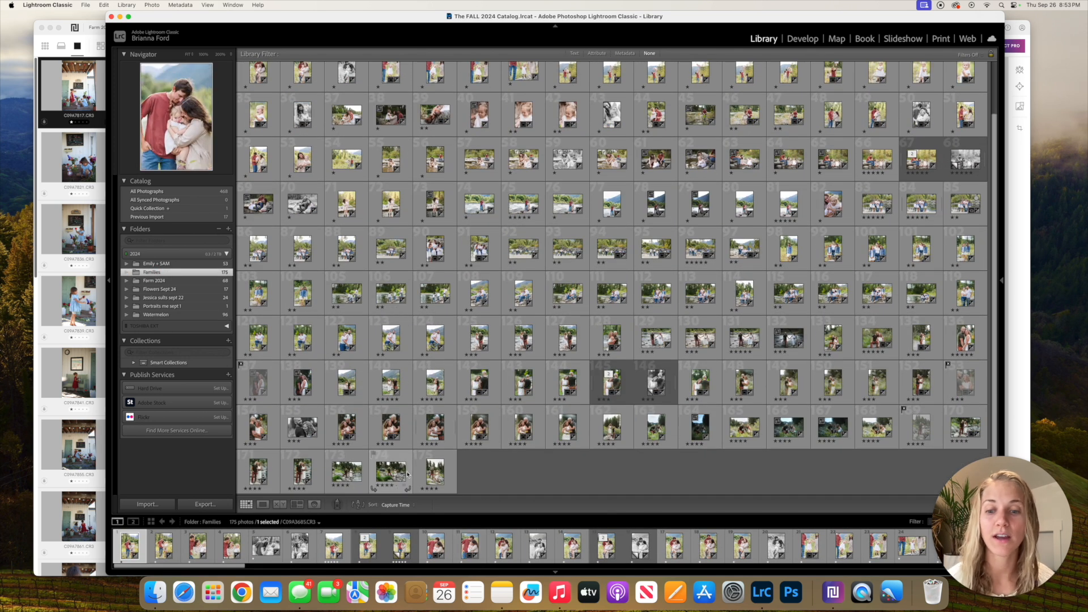
click(439, 477)
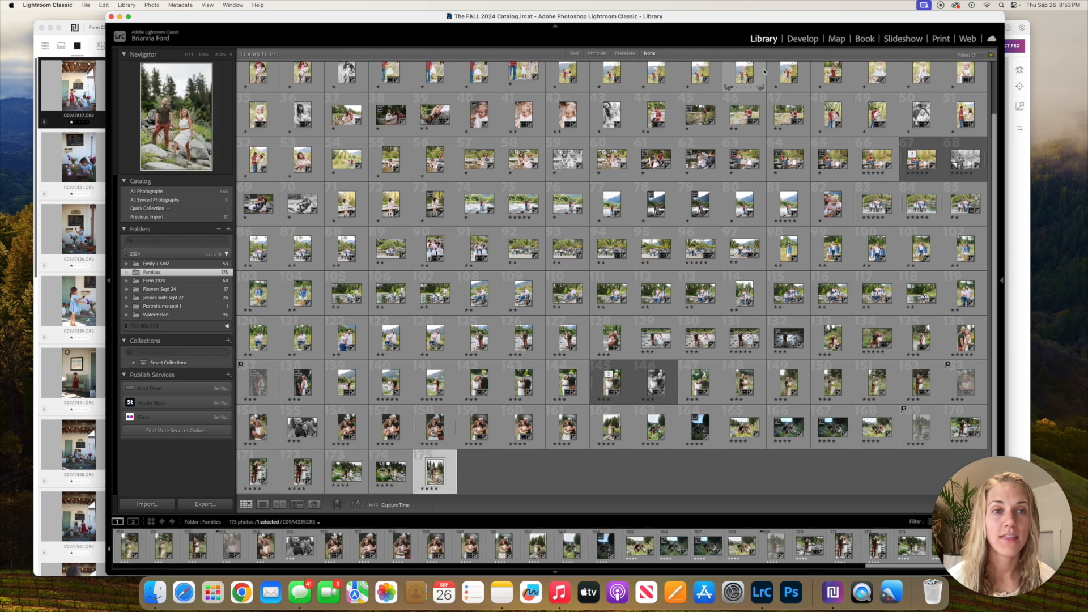
click(803, 39)
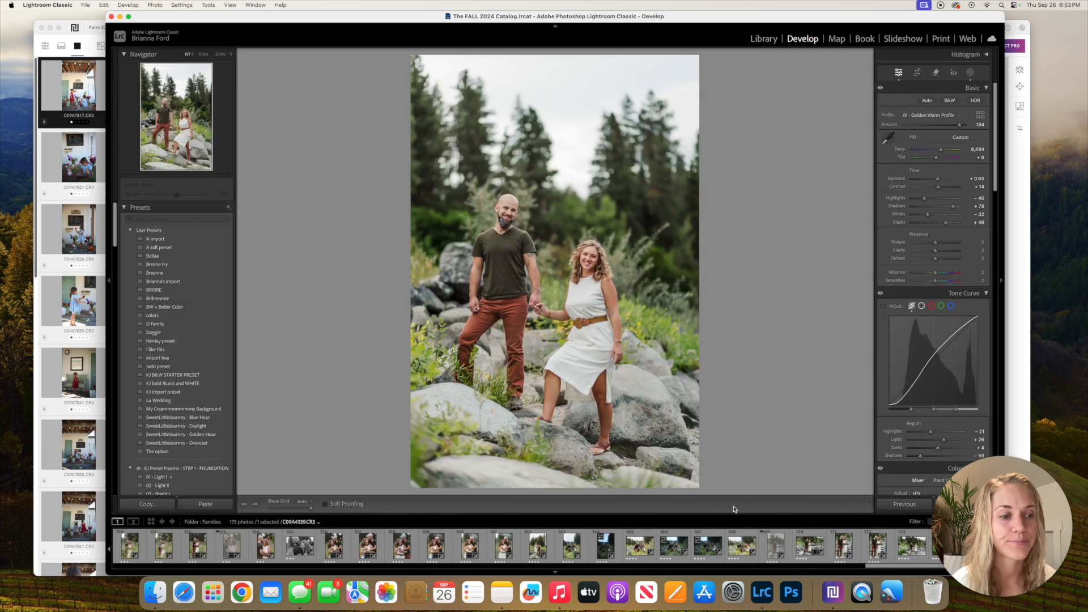
drag(960, 521, 209, 468)
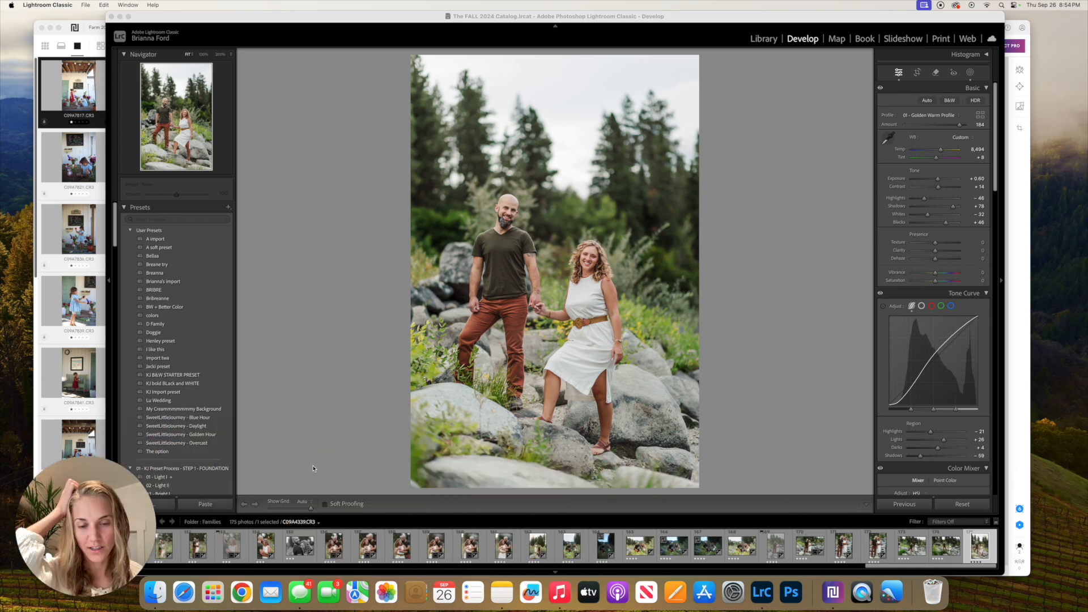
- Switch through Narrative Select to Finder and look through the files in the September shoot's Sept 26 folder
click(831, 596)
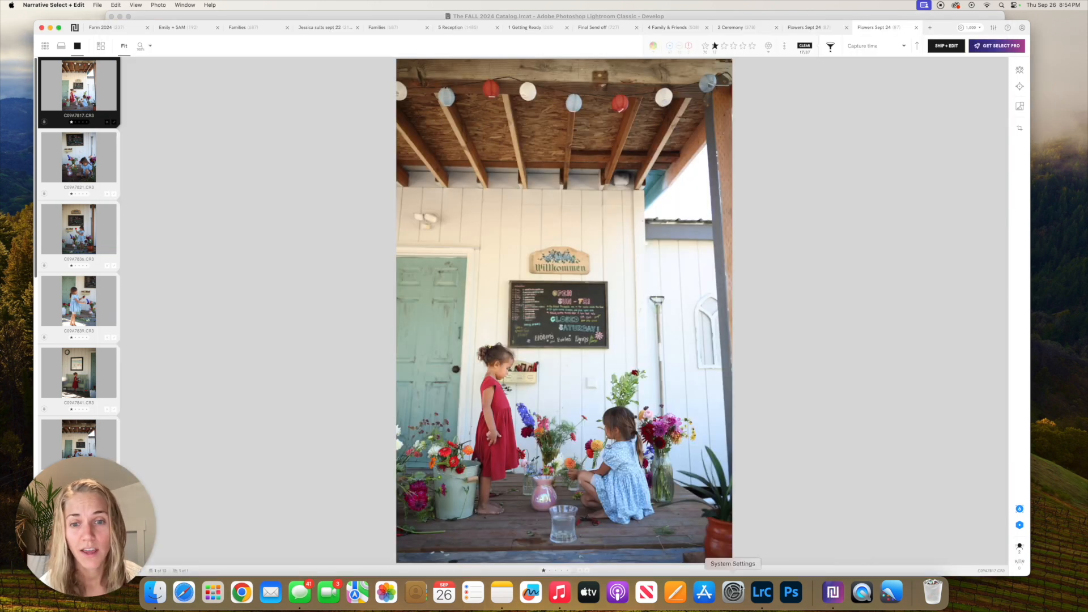
click(152, 595)
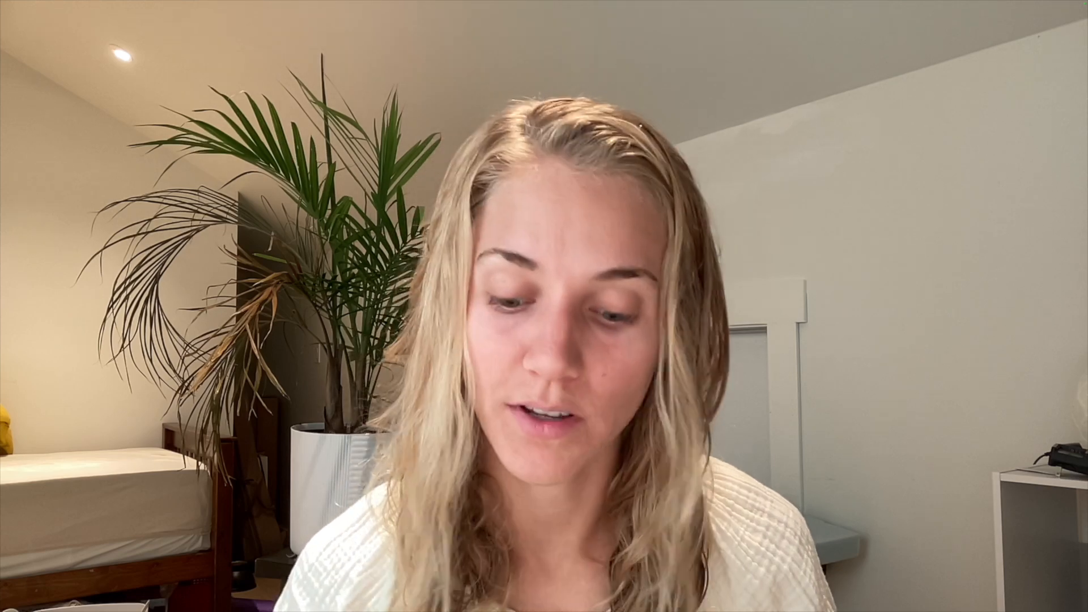
key(Escape)
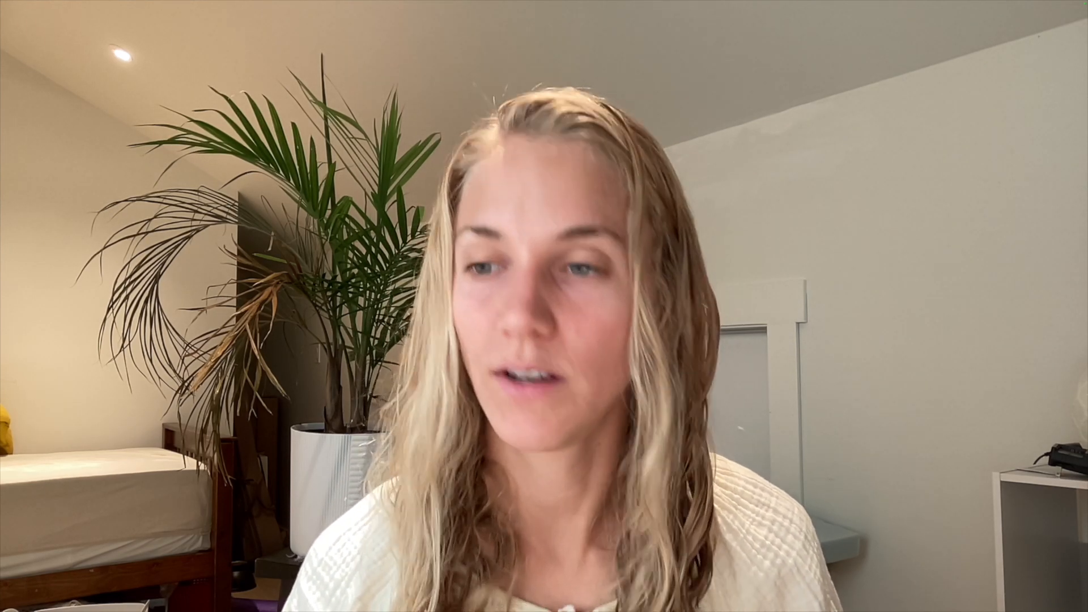
key(Escape)
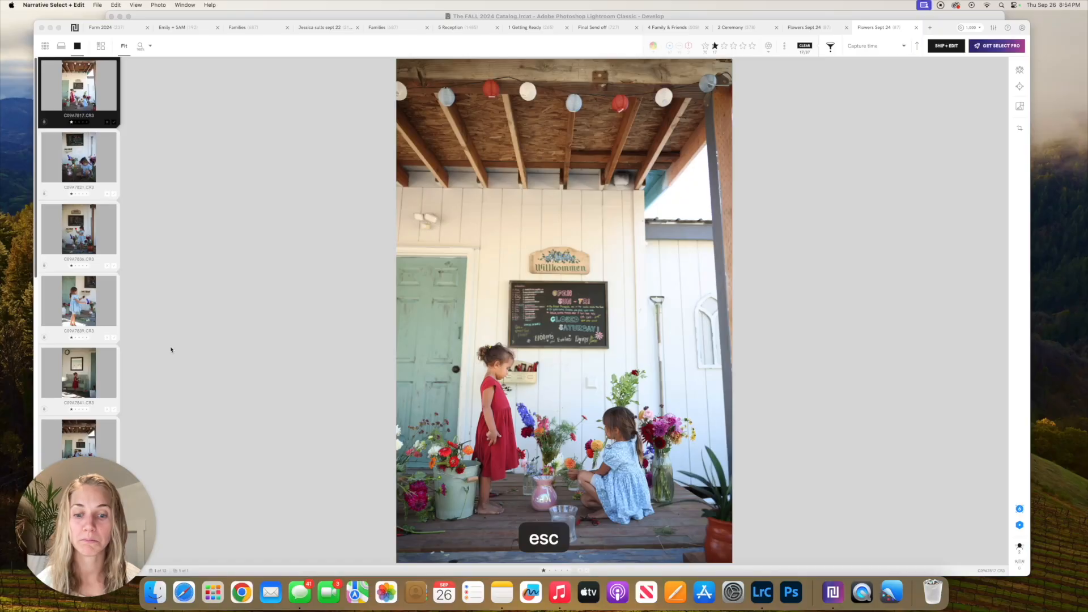
click(153, 600)
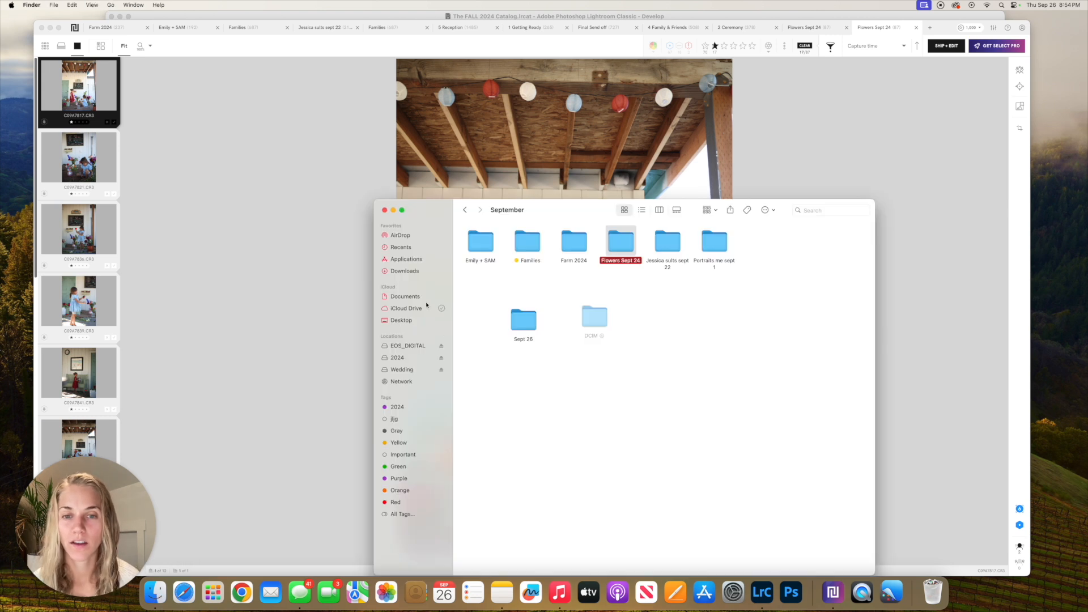
double_click(524, 319)
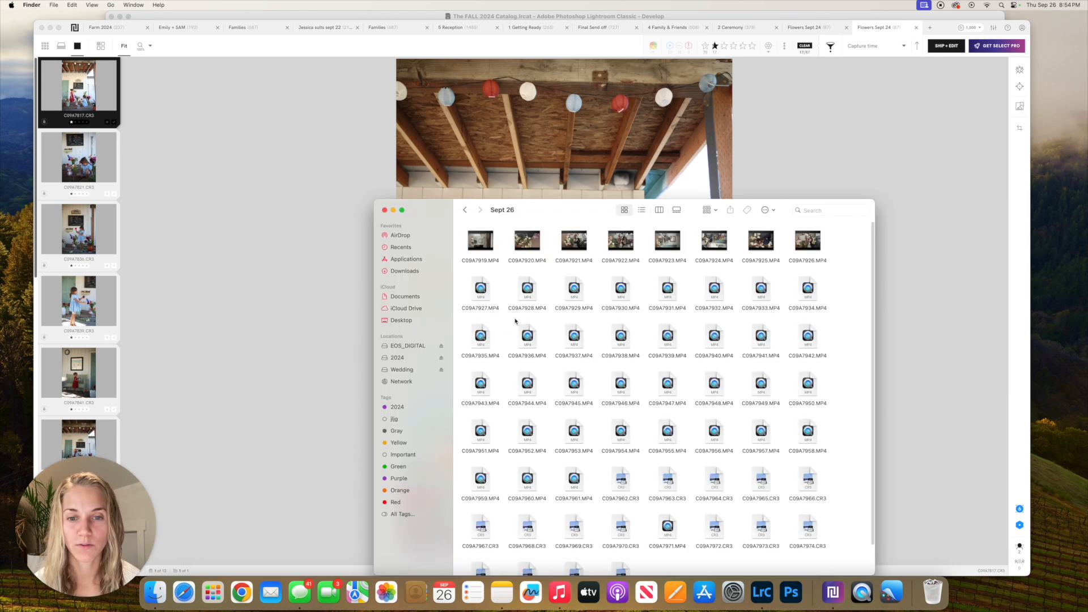
scroll(564, 330, down, 3)
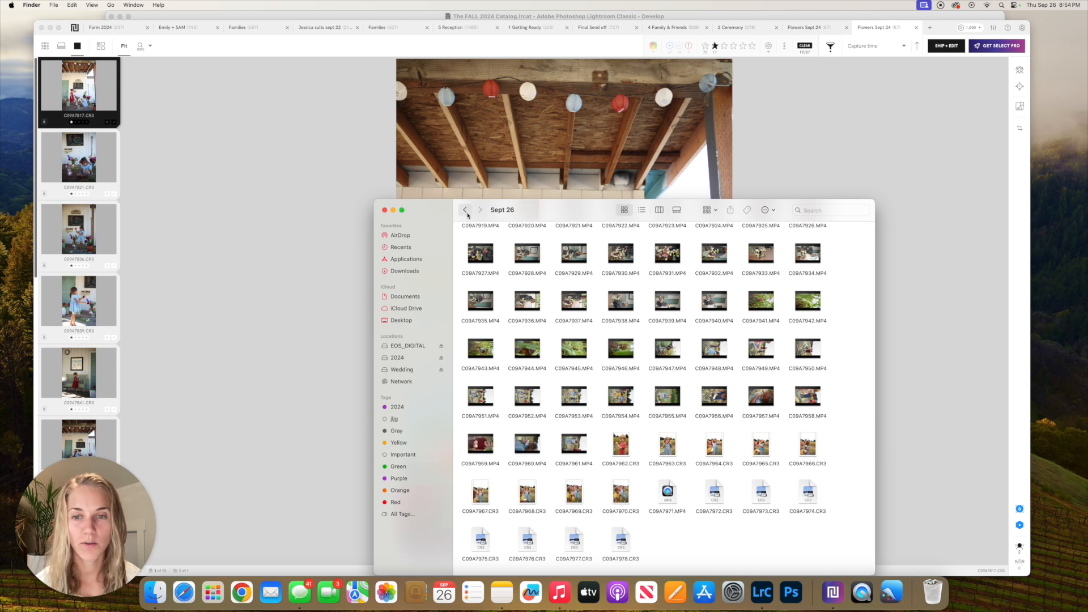
- Import the Sept 26 folder into Narrative Select as a new project named Sept 26, continuing on the free plan
click(465, 210)
click(523, 331)
click(833, 592)
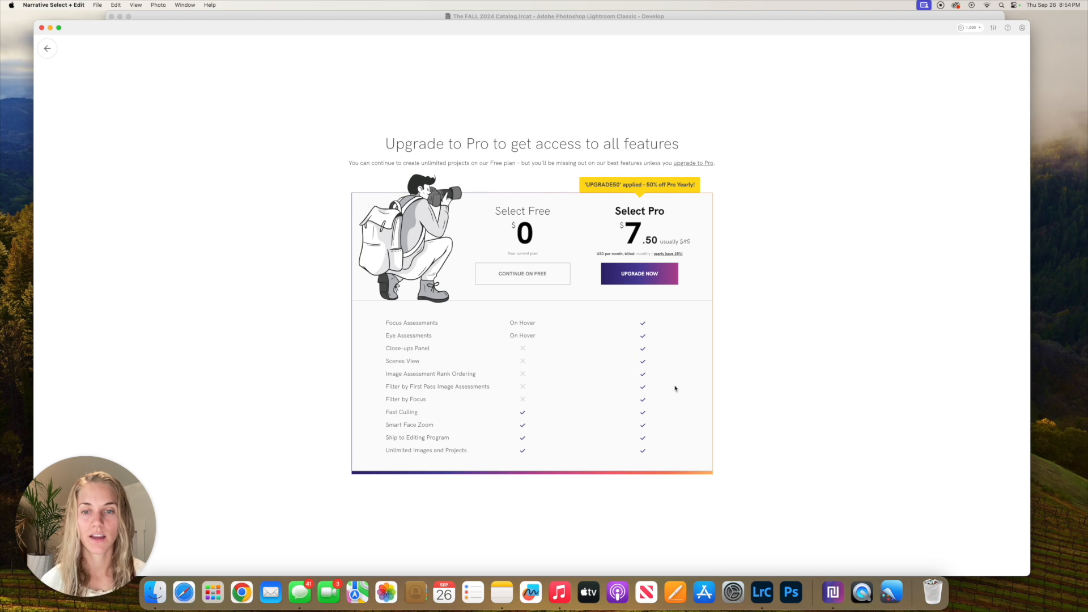
click(513, 276)
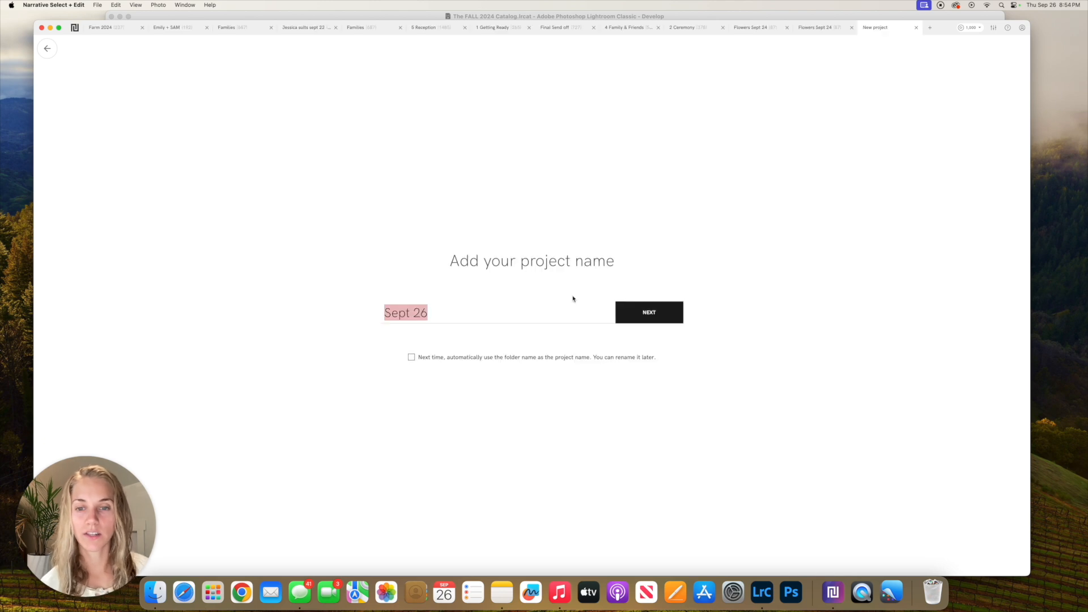
click(651, 315)
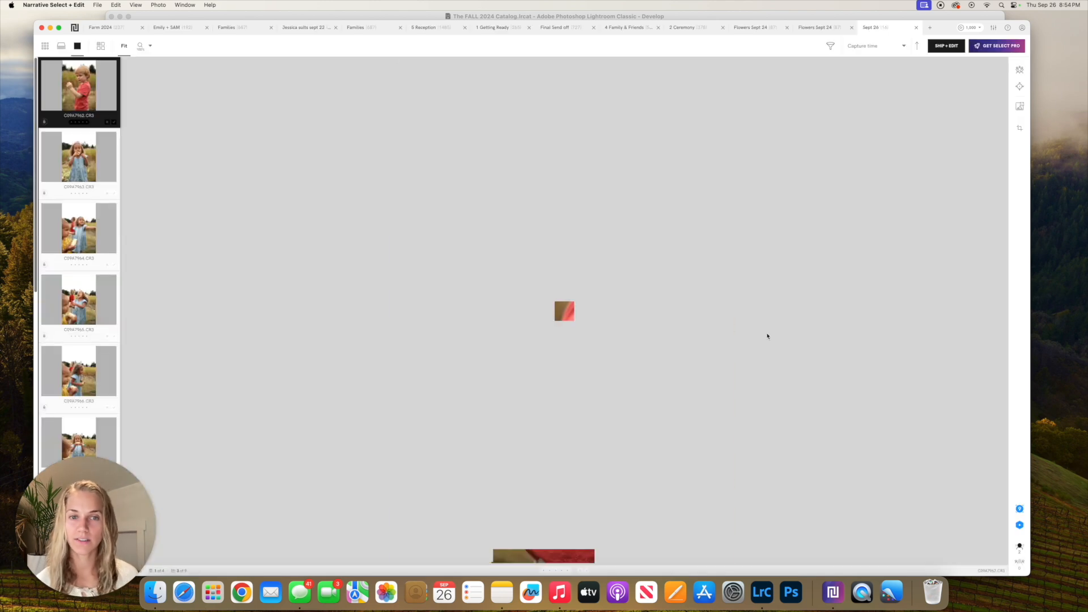
- Browse through the outdoor photos of the children in the Sept 26 project
key(Down)
key(Down)
key(Down)
key(Down)
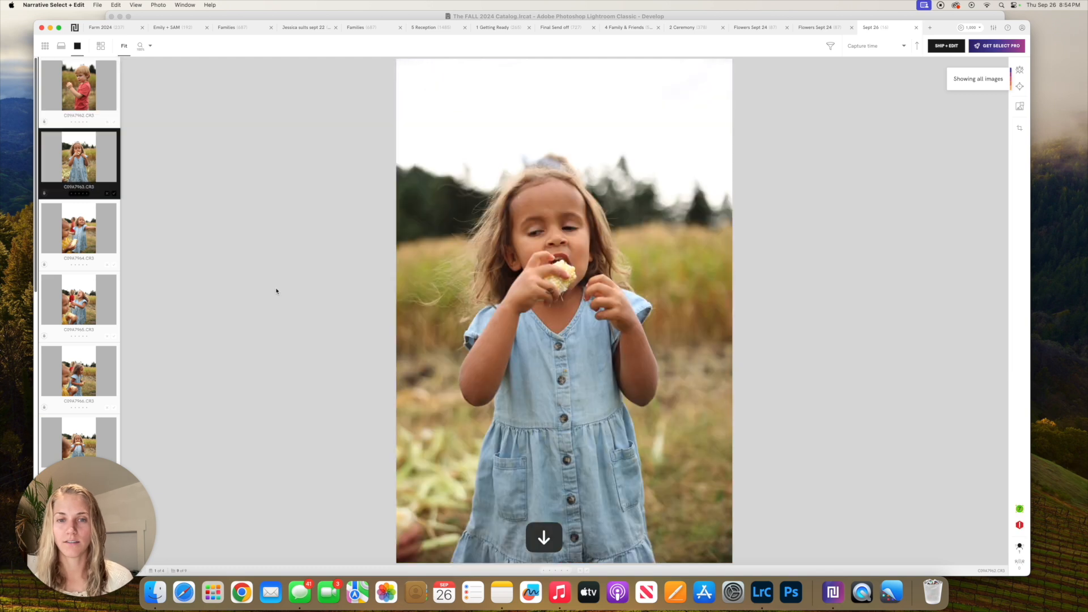
key(Up)
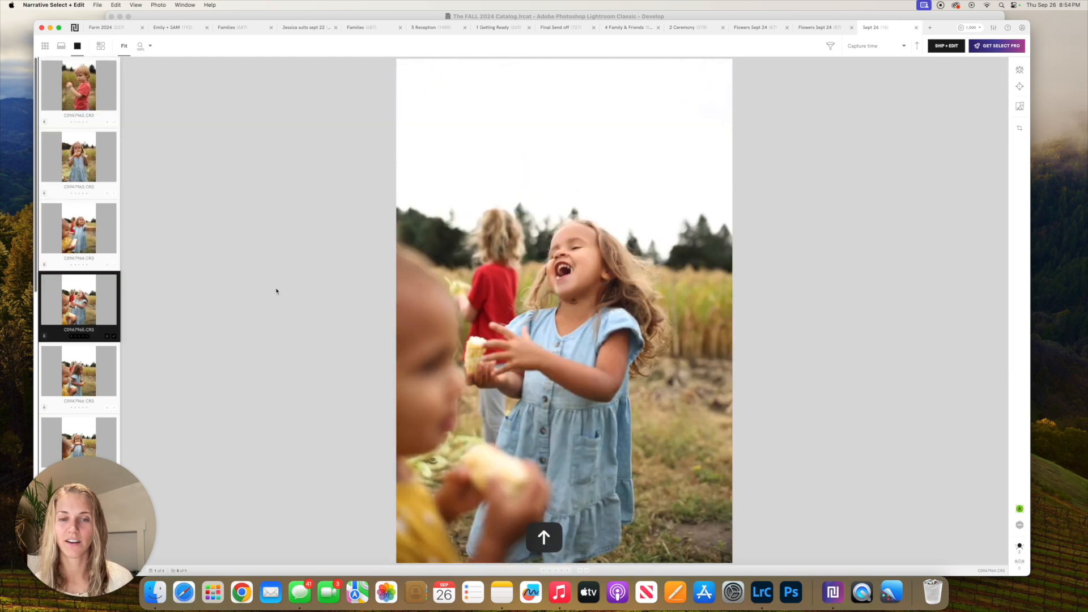
key(Down)
key(Down)
key(Down)
key(Down)
key(Down)
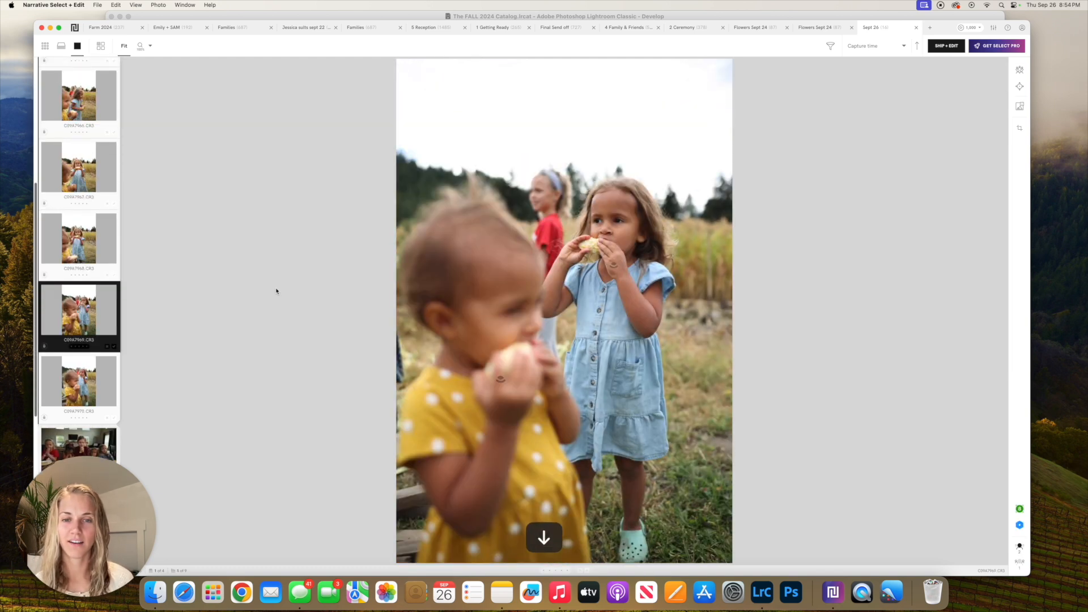
- Rate the photo C09A7969.CR3 one star and clear the one-star filter to show all images
key(Up)
key(1)
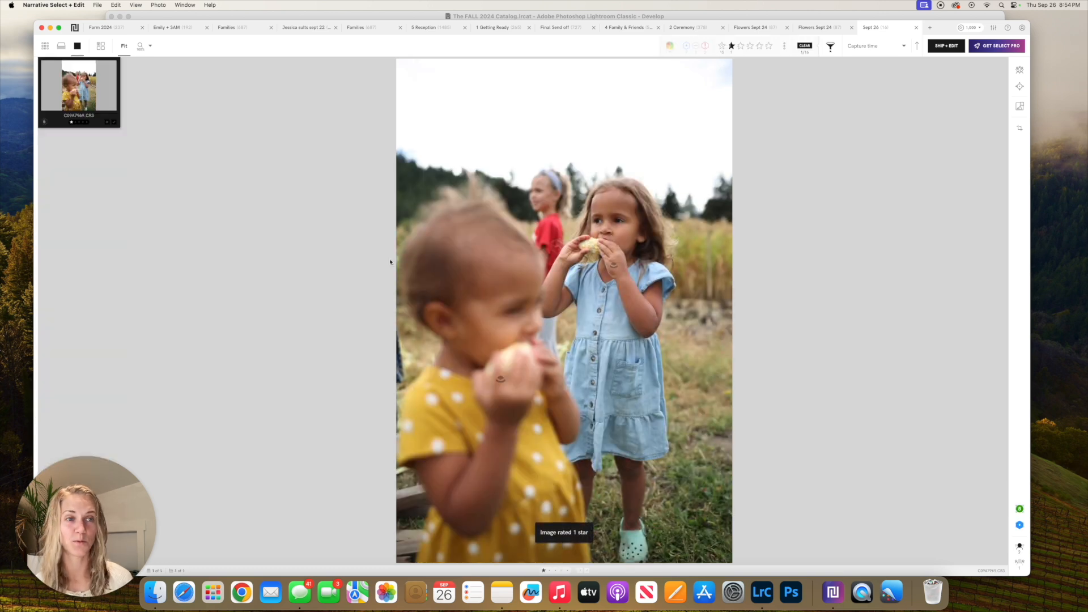
click(731, 46)
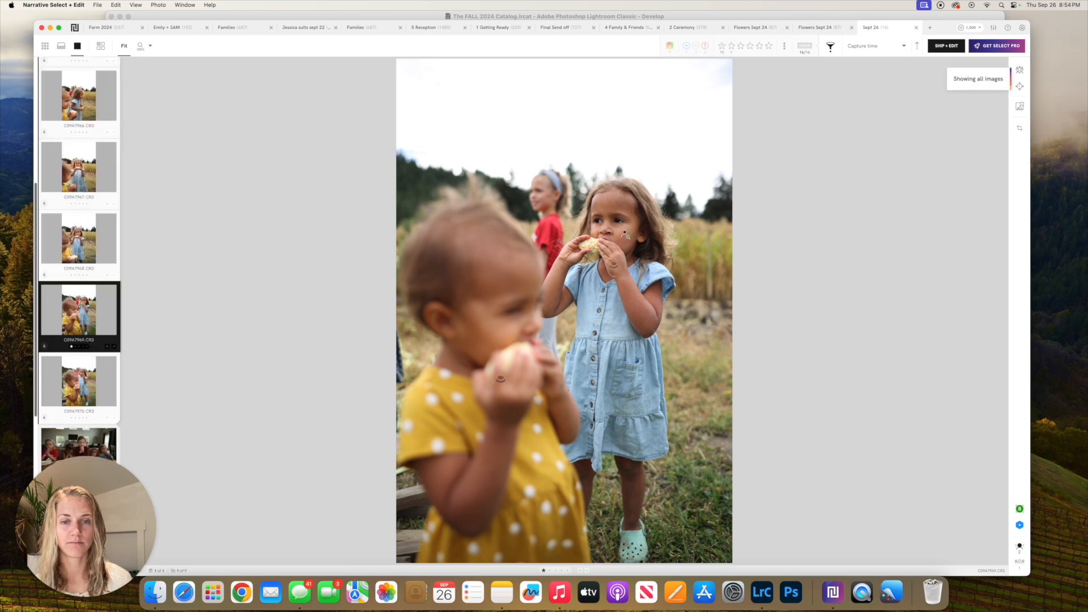
- Rate the first photo of the children at the dinner table one star
key(Right)
key(Right)
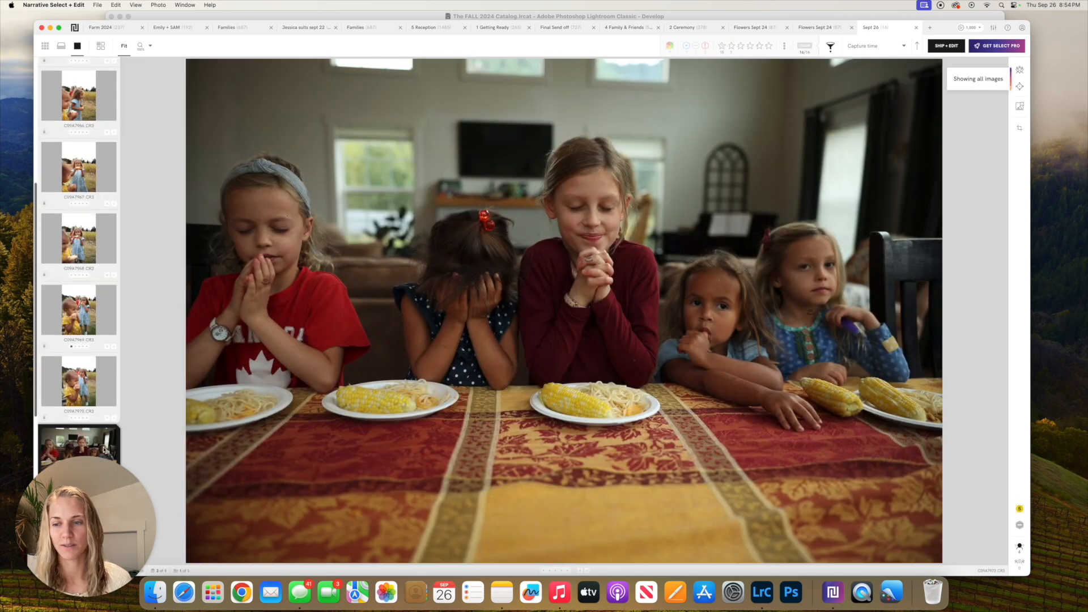
key(1)
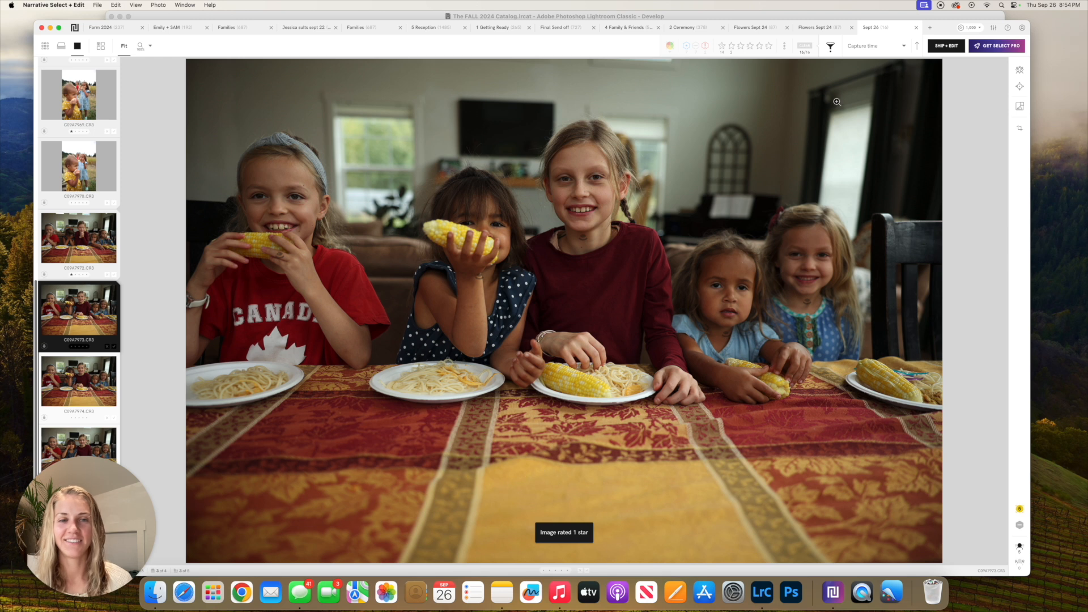
- Set up Ship + Edit for images with a one-star rating, picking from existing Lightroom Classic catalogs
click(951, 46)
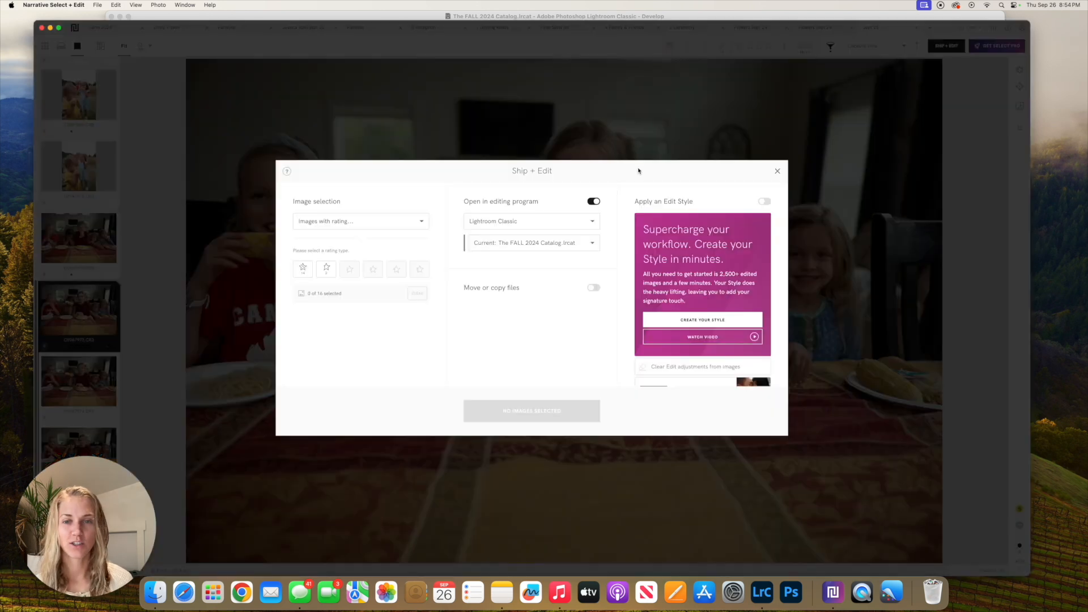
click(326, 269)
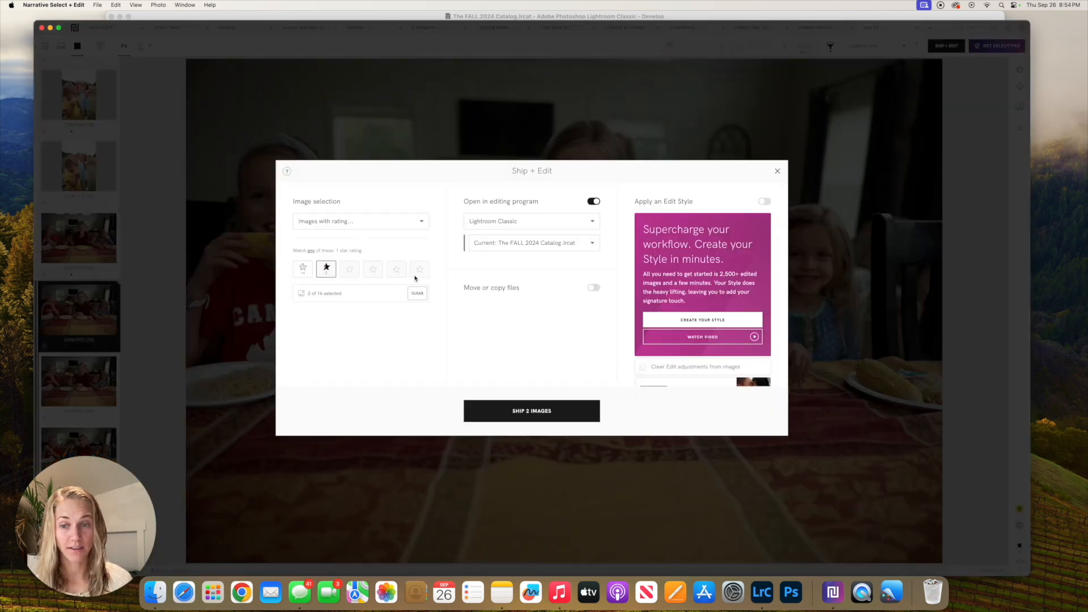
click(519, 246)
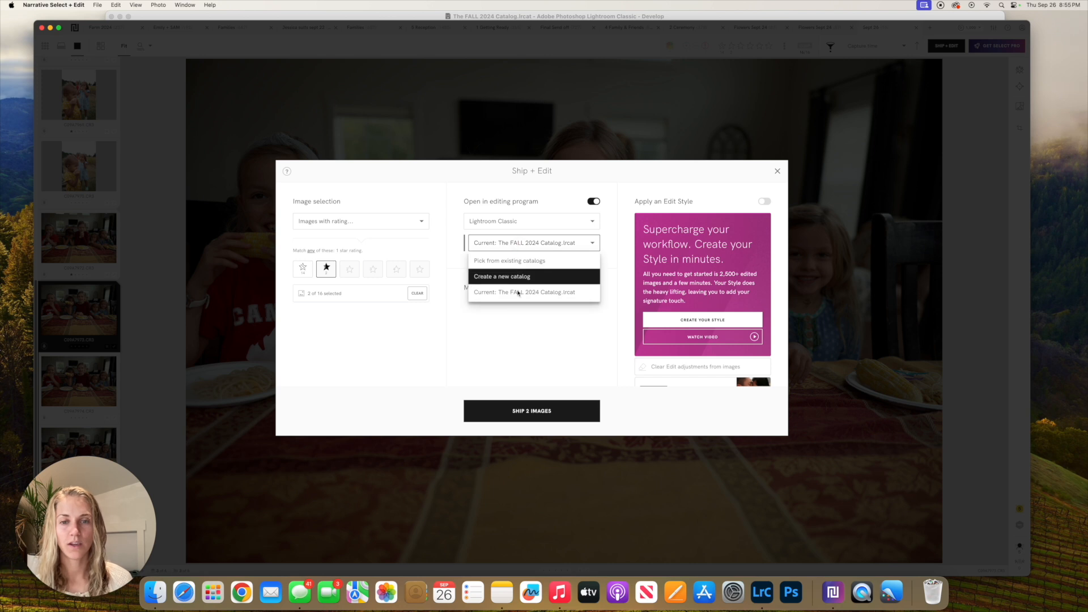
click(507, 262)
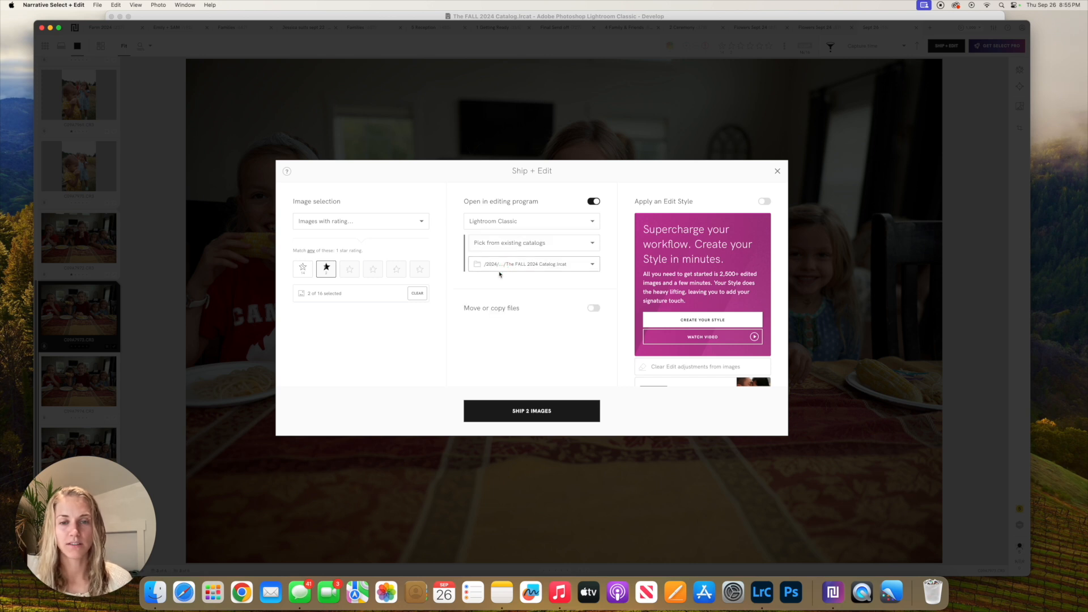
- Choose The FALL 2024 Catalog.lrcat as the catalog and ship the selected images to Lightroom Classic
click(528, 265)
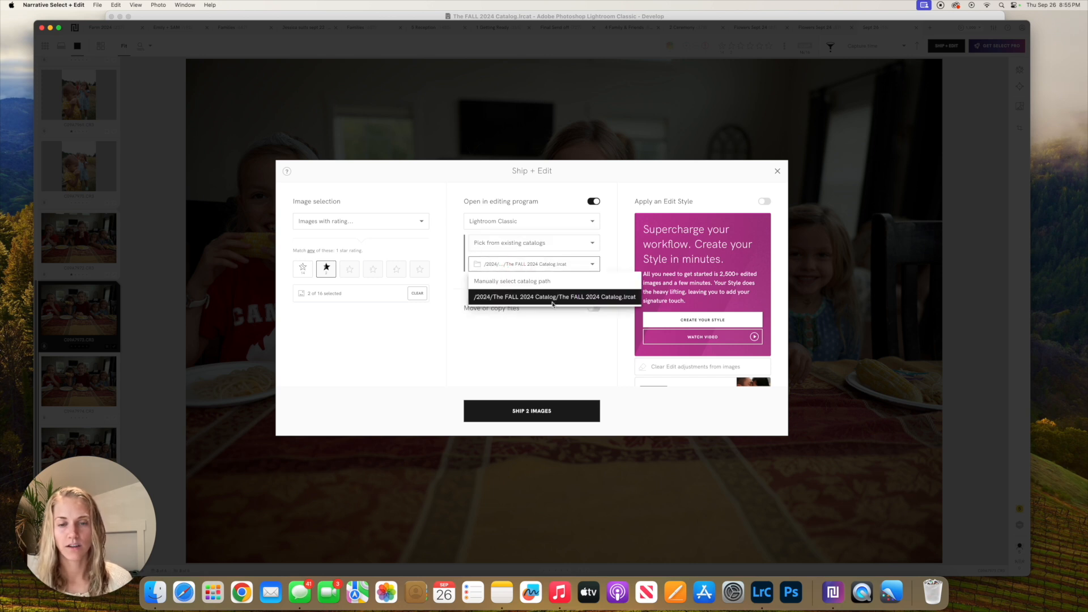
click(549, 243)
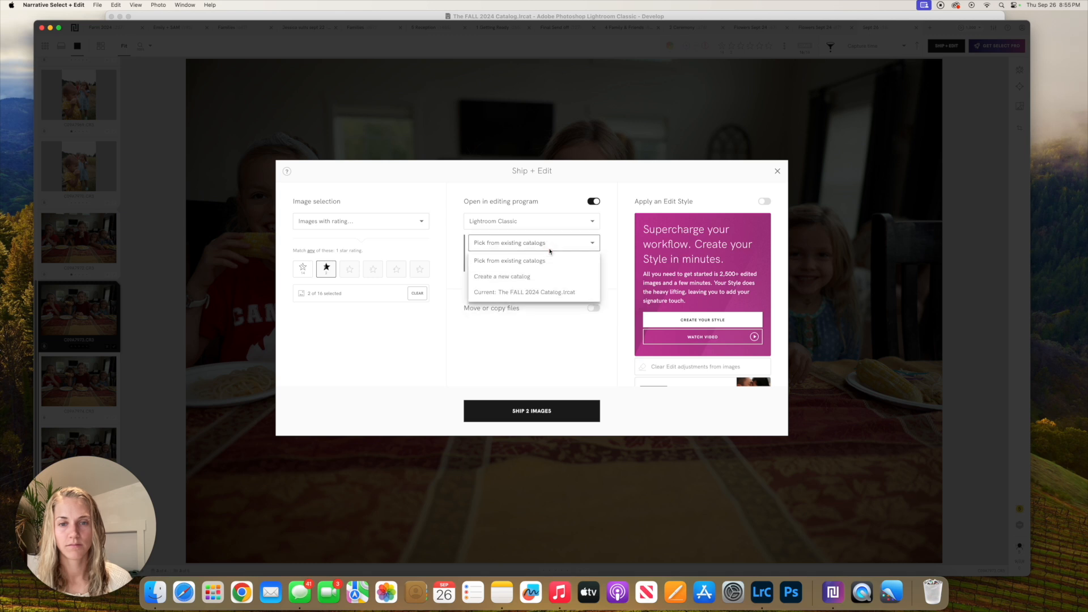
click(520, 292)
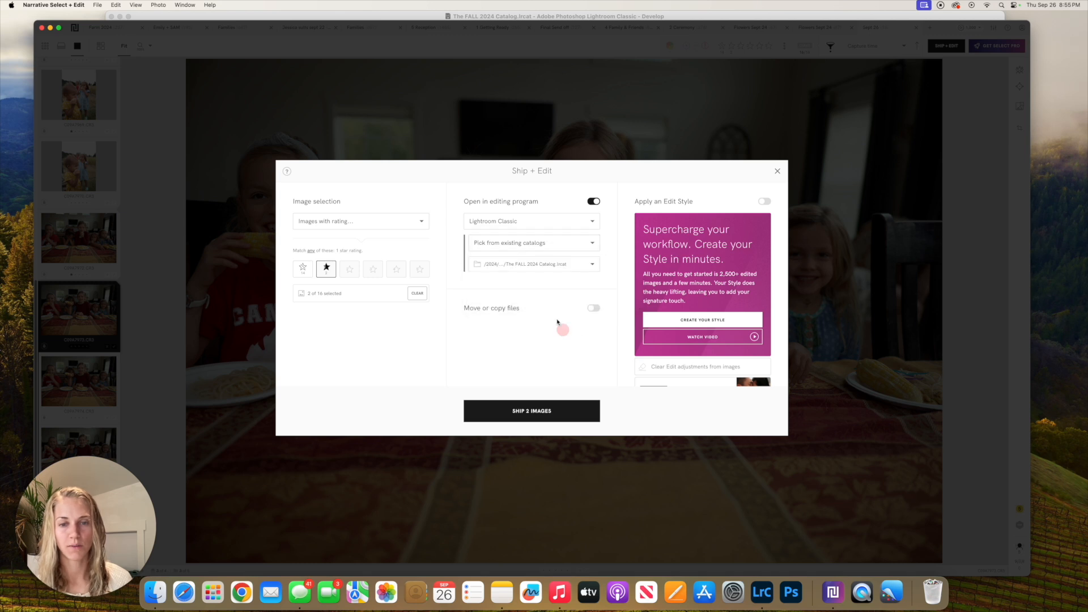
click(532, 264)
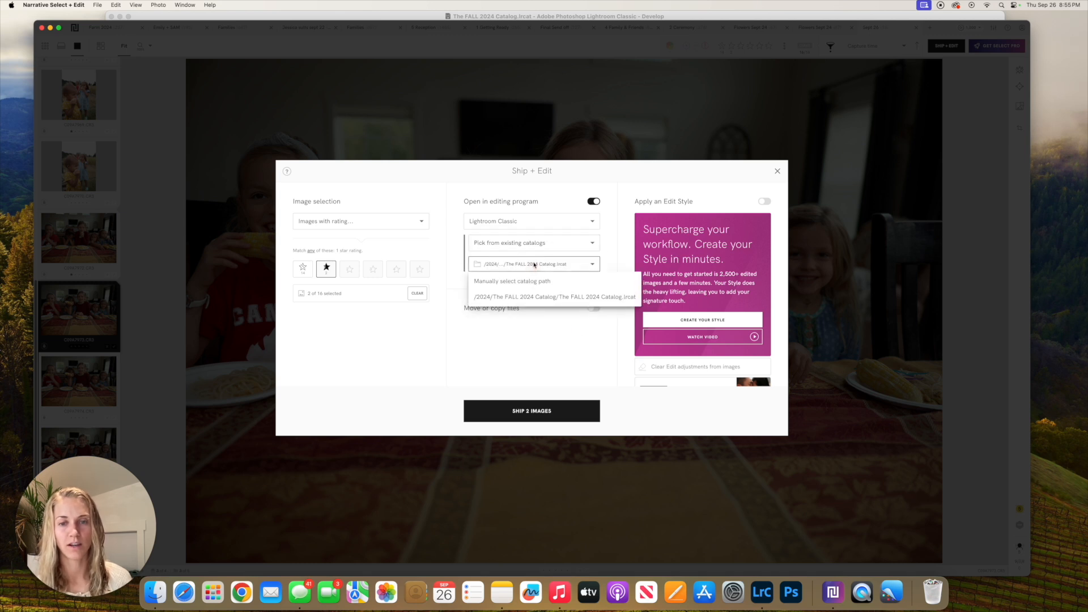
click(551, 296)
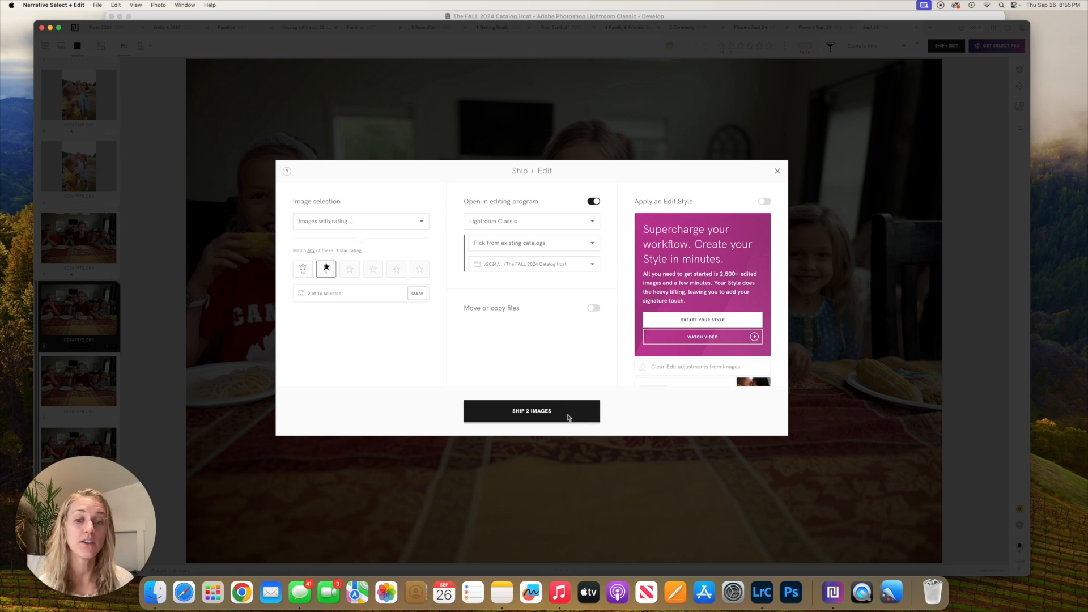
click(568, 417)
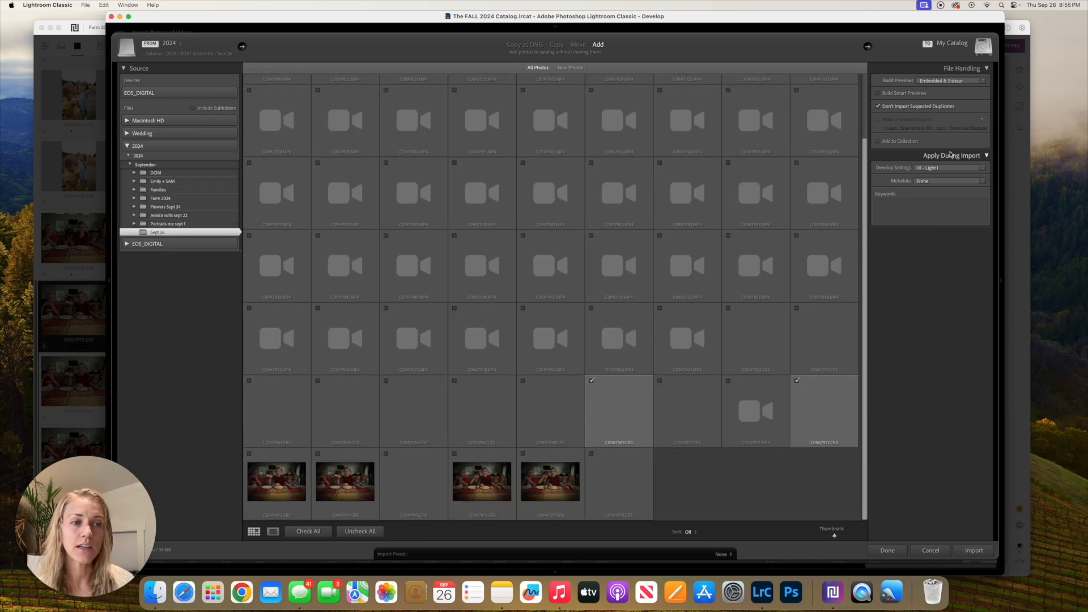
- Import the two checked photos with Embedded & Sidecar previews and the 01 - Light I develop setting
scroll(950, 145, down, 1)
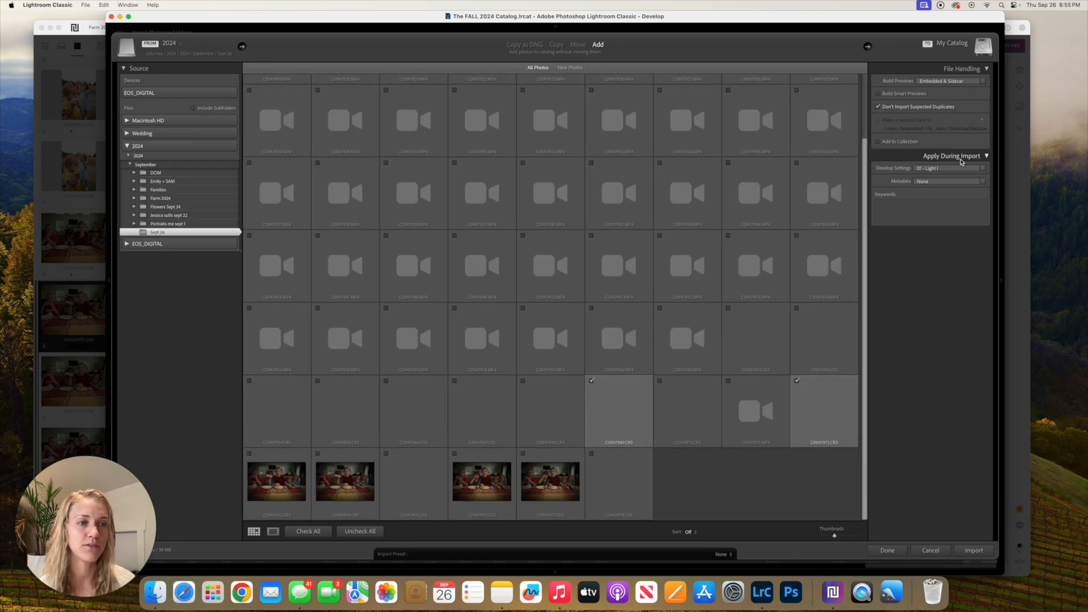
click(959, 81)
click(959, 81)
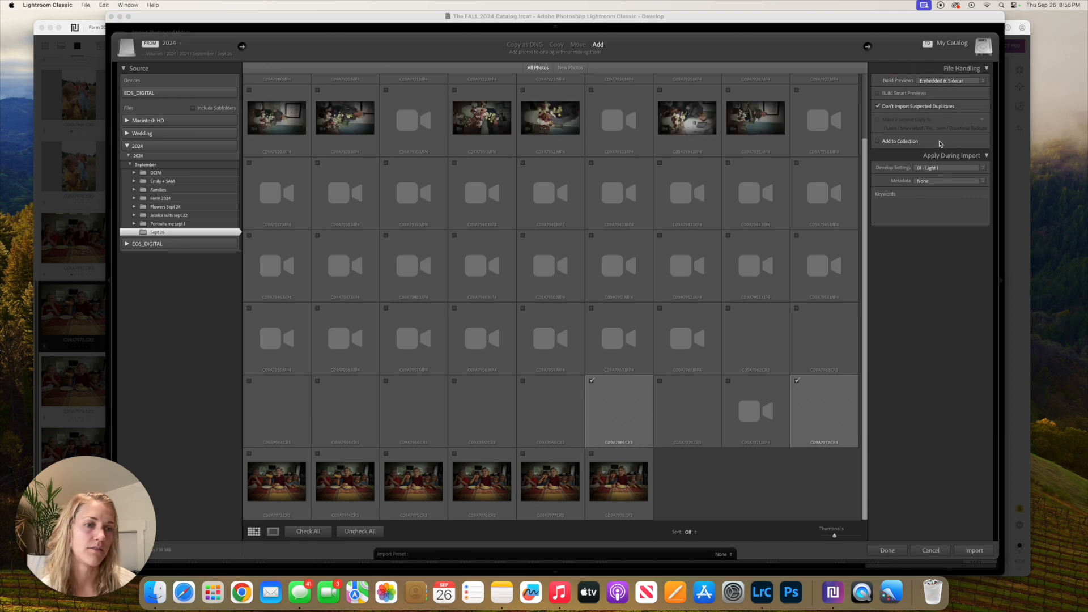
click(951, 168)
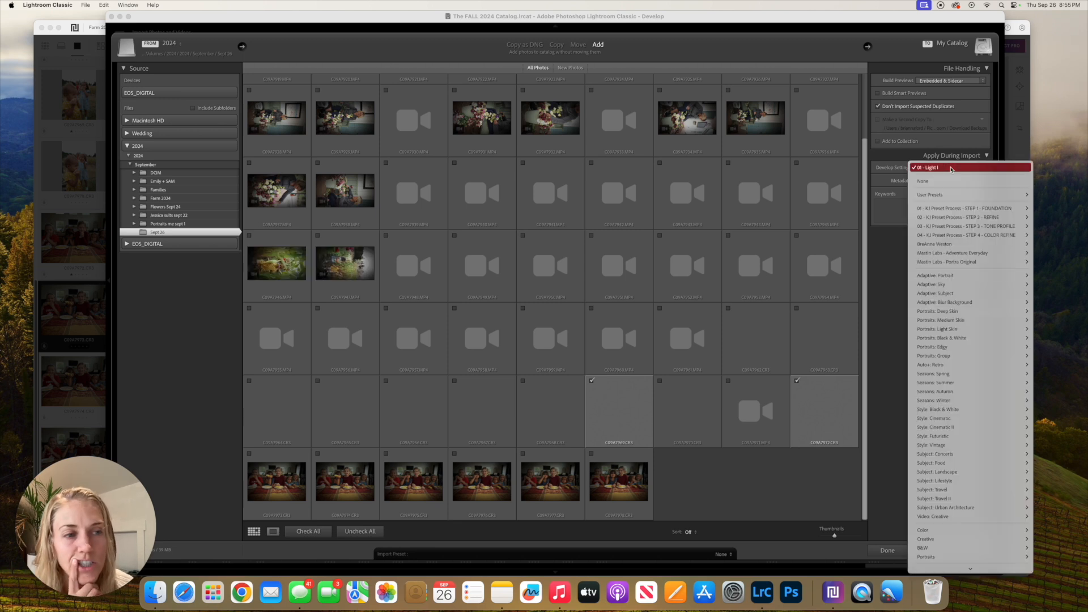
click(921, 168)
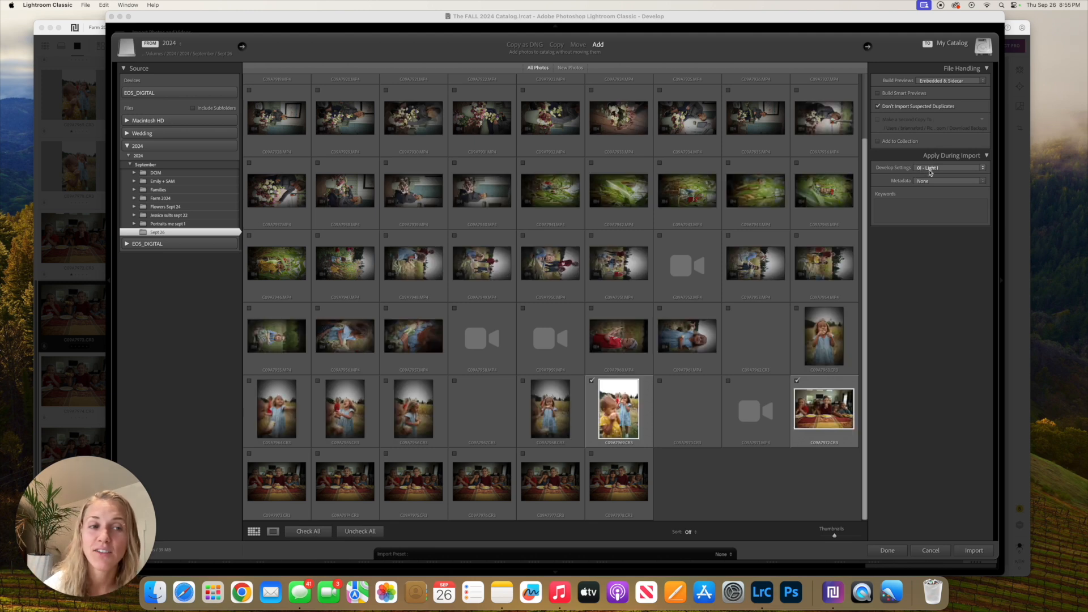
click(969, 549)
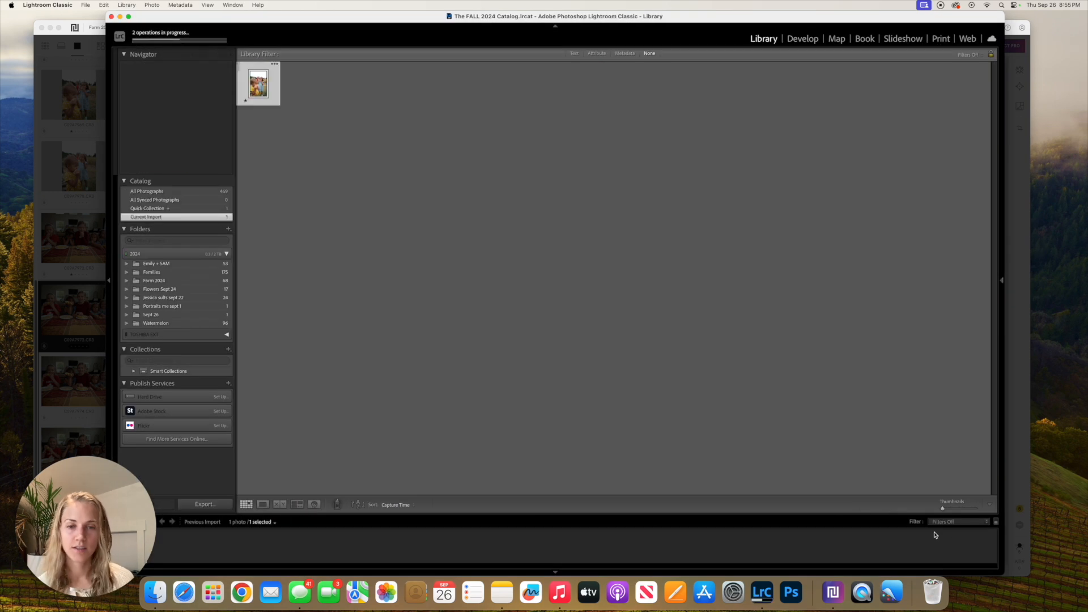
- Reset the cornfield photo of the children in Develop and set Highlights to −60, Shadows +37, Whites −4 and Blacks +40
click(801, 39)
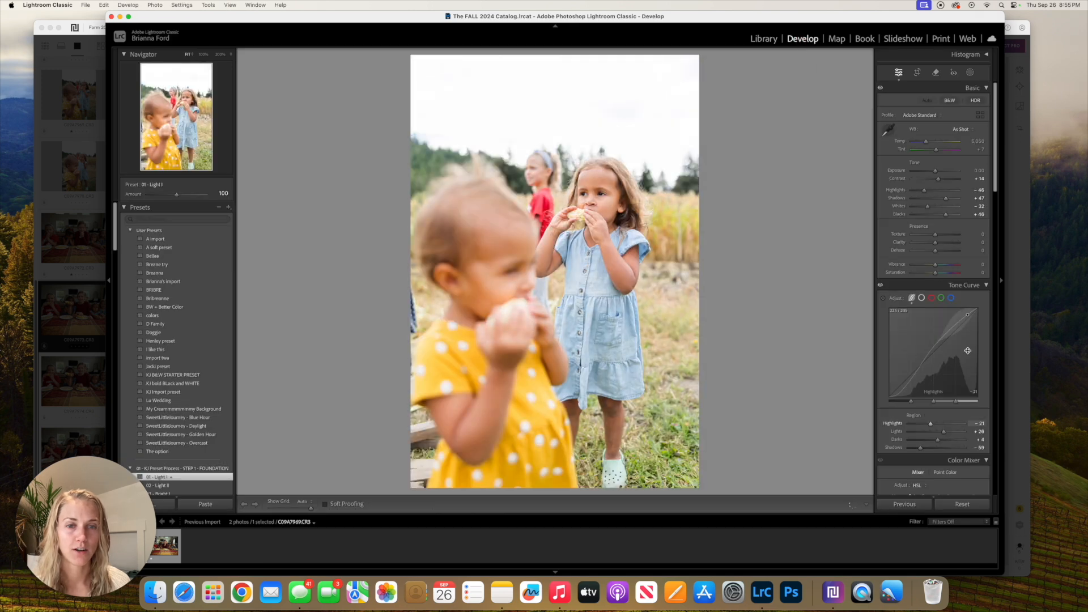
click(964, 504)
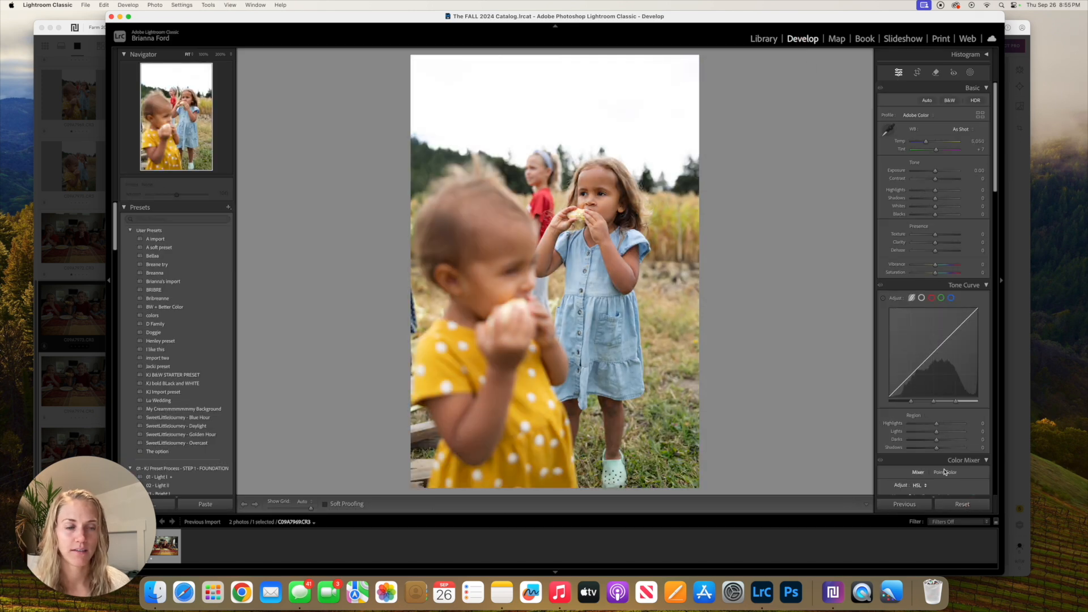
drag(934, 190, 920, 189)
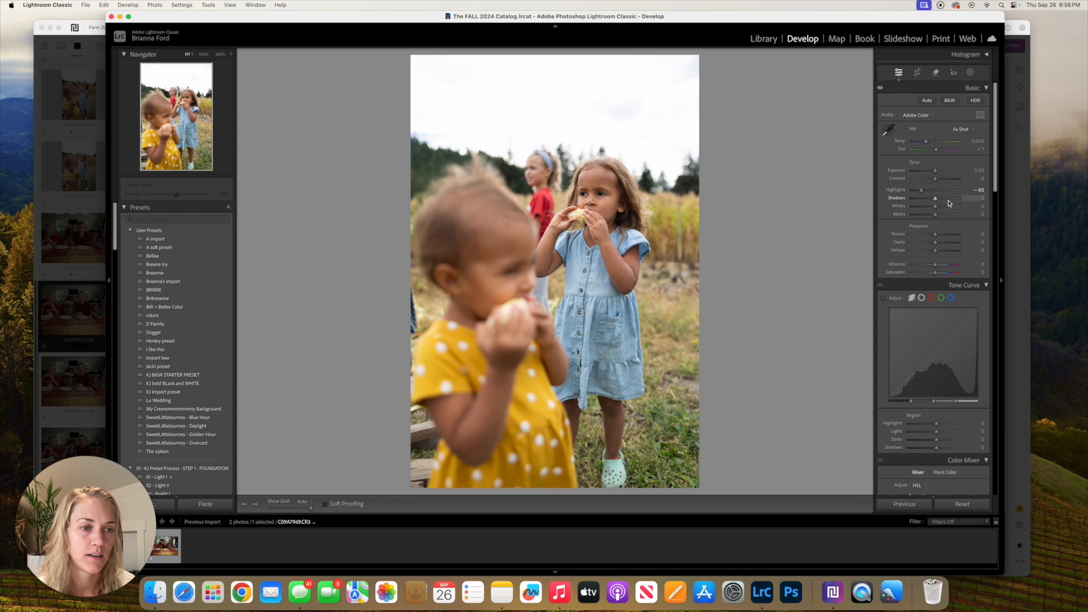
click(945, 198)
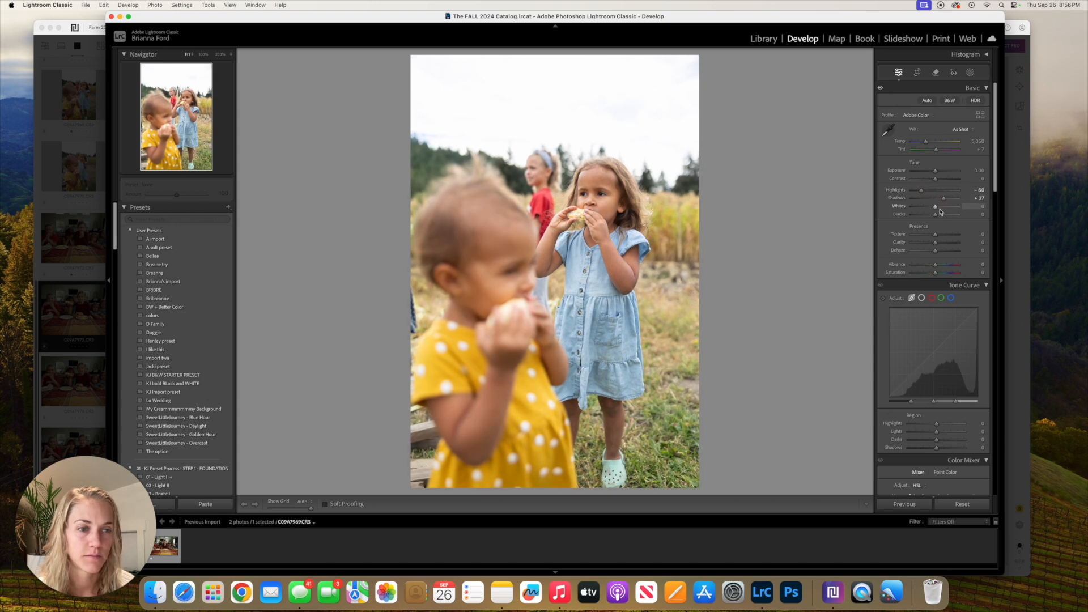
click(943, 207)
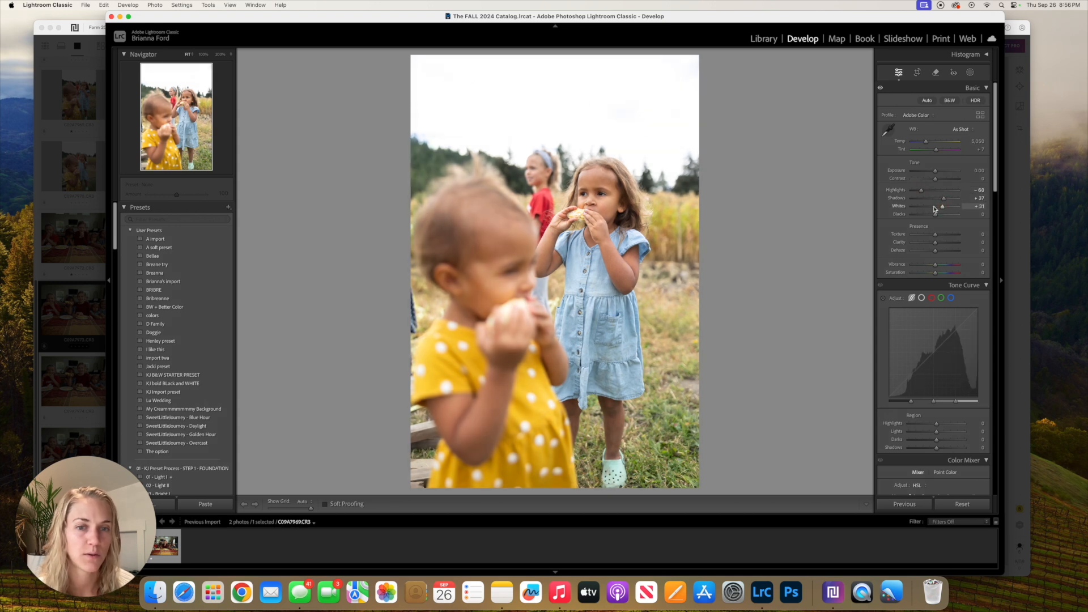
click(934, 206)
drag(952, 216, 944, 214)
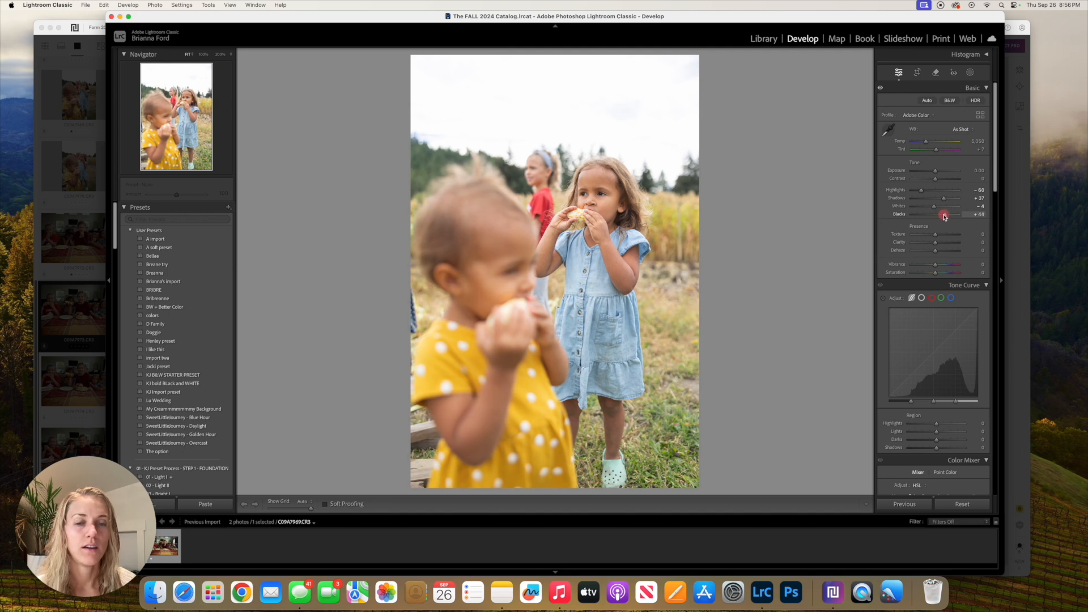
- Set the tone curve regions to Highlights −46, Lights +11, Darks +12 and Shadows −30, with Contrast at +23 and Exposure at −0.10
click(923, 424)
drag(937, 431, 928, 450)
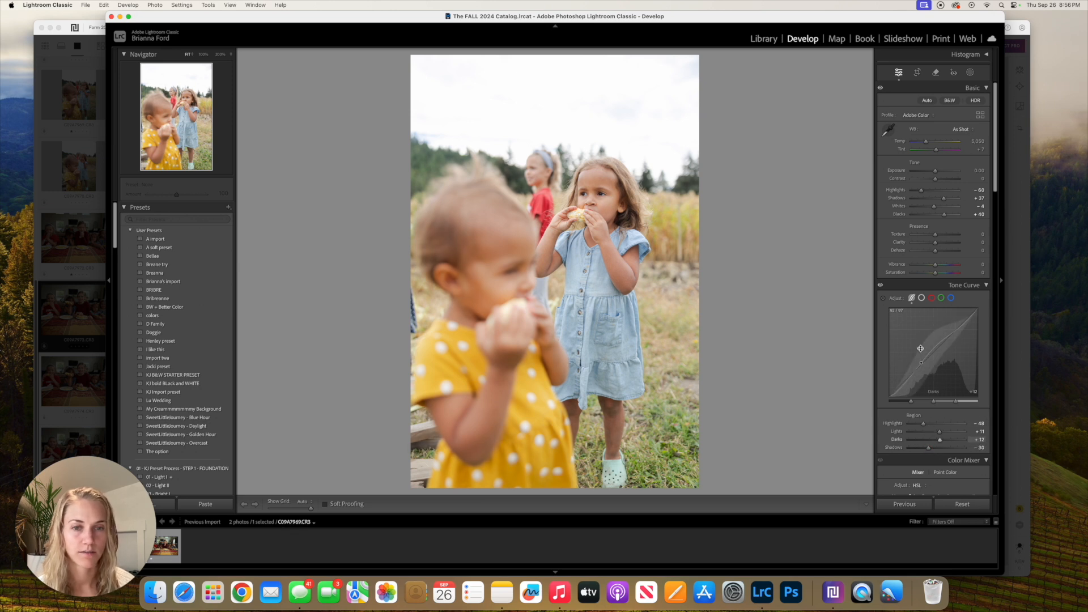
drag(940, 181, 934, 173)
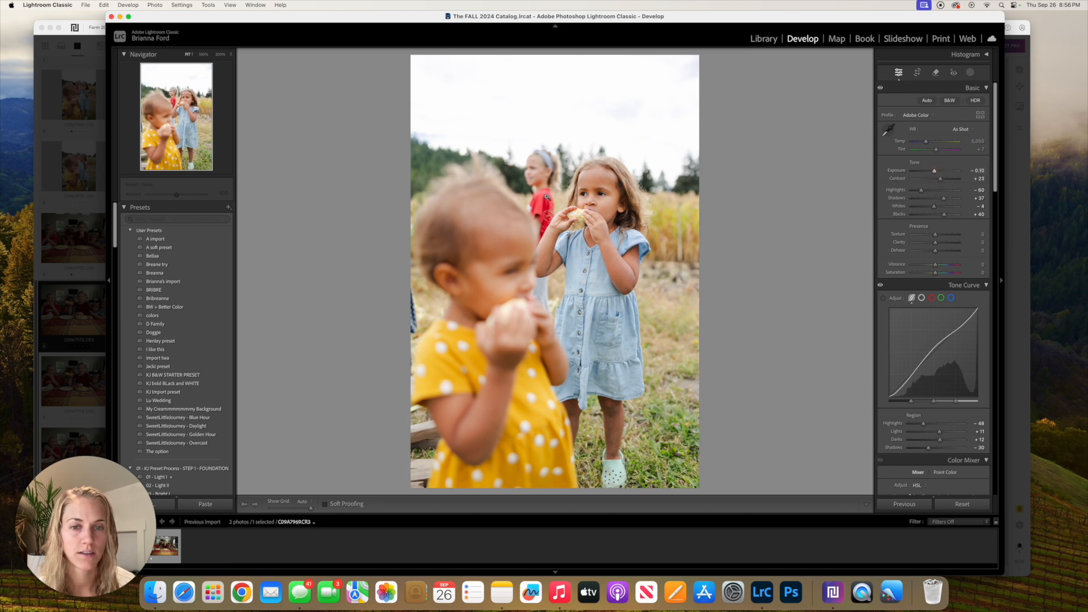
click(606, 187)
click(650, 208)
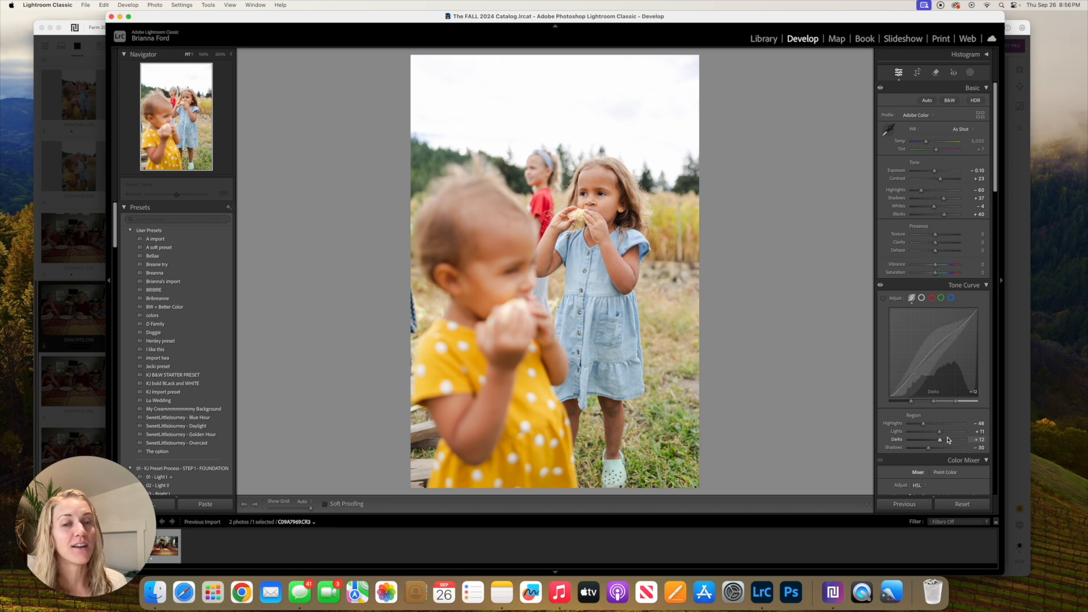
- Reset the dinner table photo and set its Highlights to −67, Shadows to +54 and Blacks to +49
key(Right)
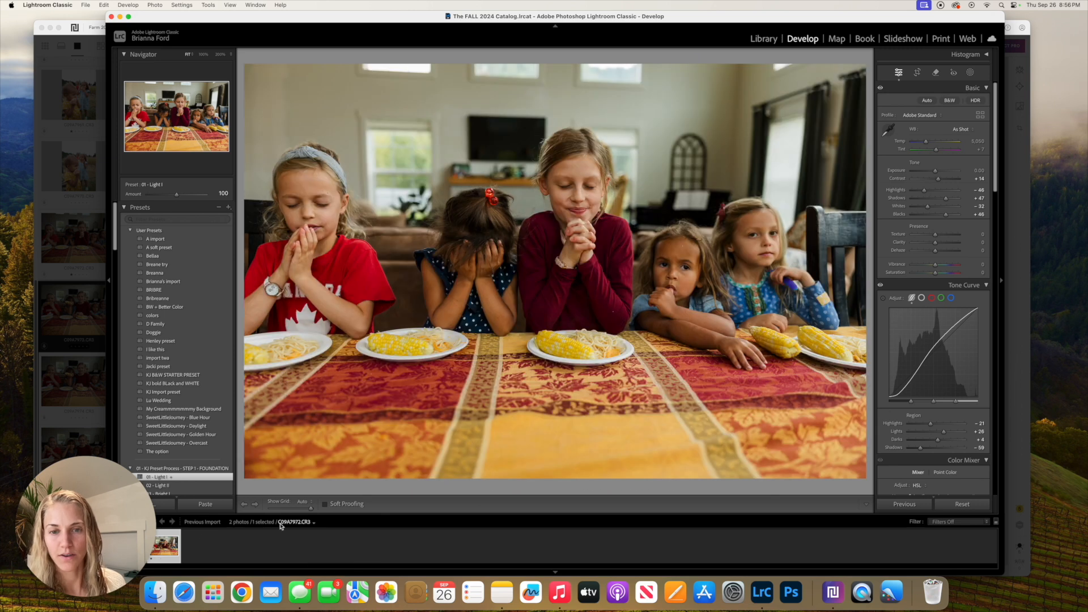
click(973, 506)
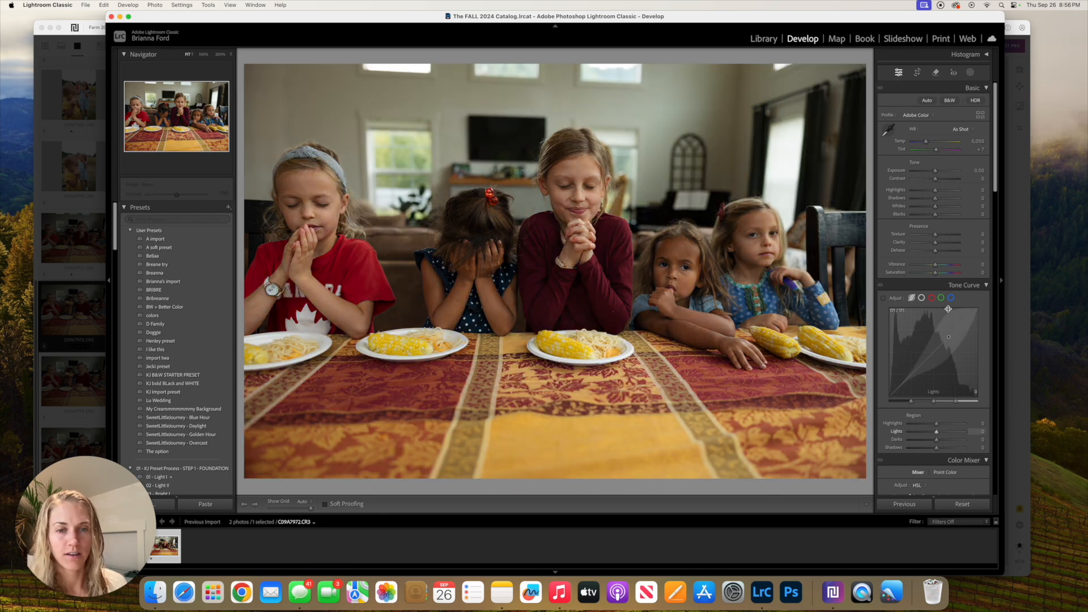
click(919, 190)
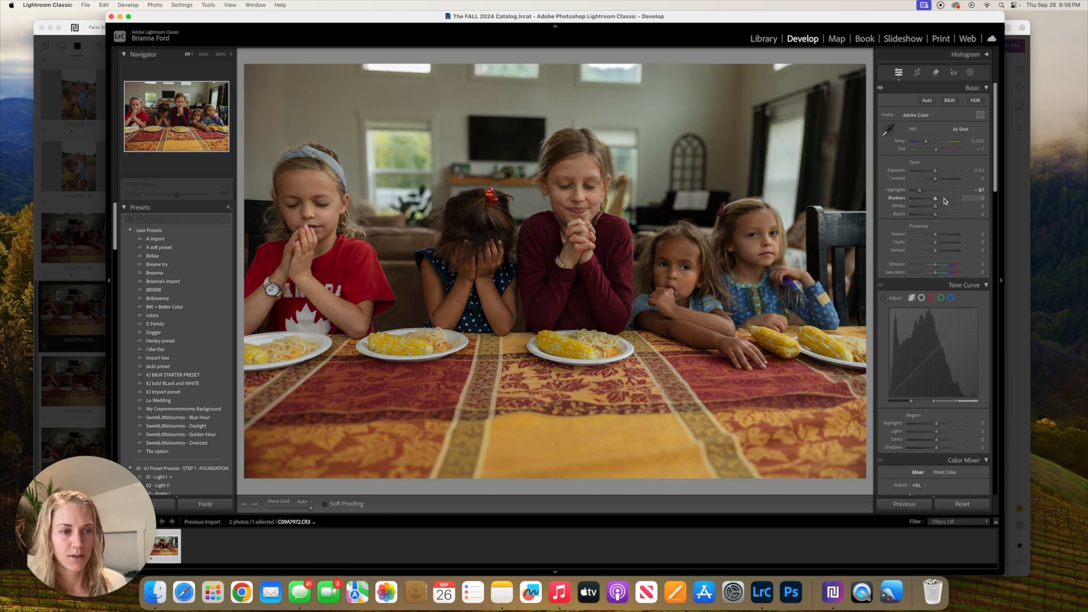
click(948, 199)
click(946, 214)
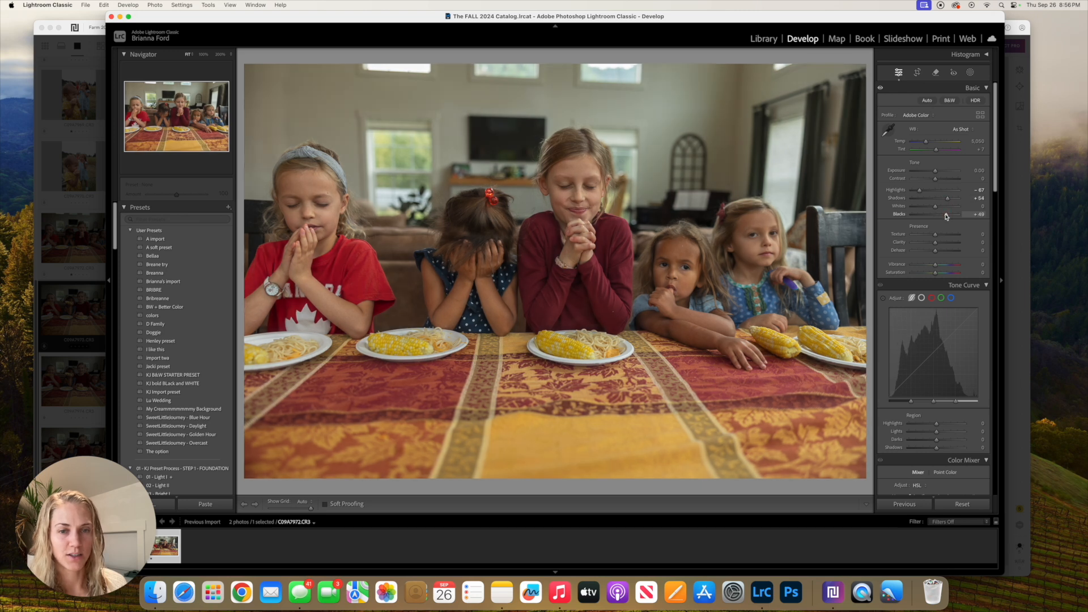
- Set the dinner table photo's tone curve regions to Highlights −31, Lights +19, Darks +16 and Shadows −39
click(928, 424)
click(941, 432)
click(941, 439)
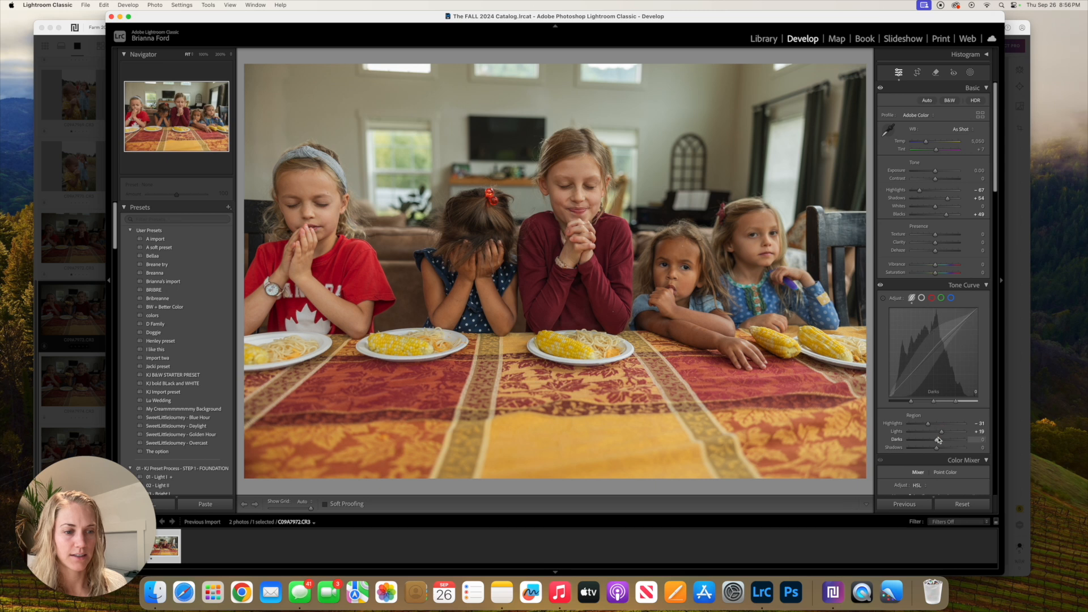
click(927, 448)
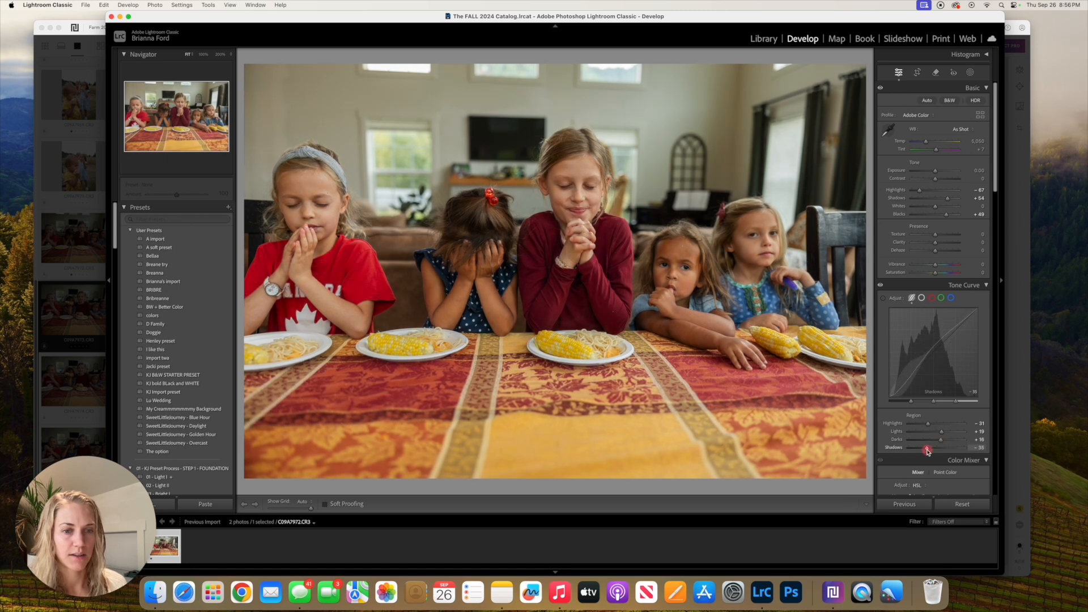
drag(929, 451, 927, 452)
drag(931, 450, 926, 451)
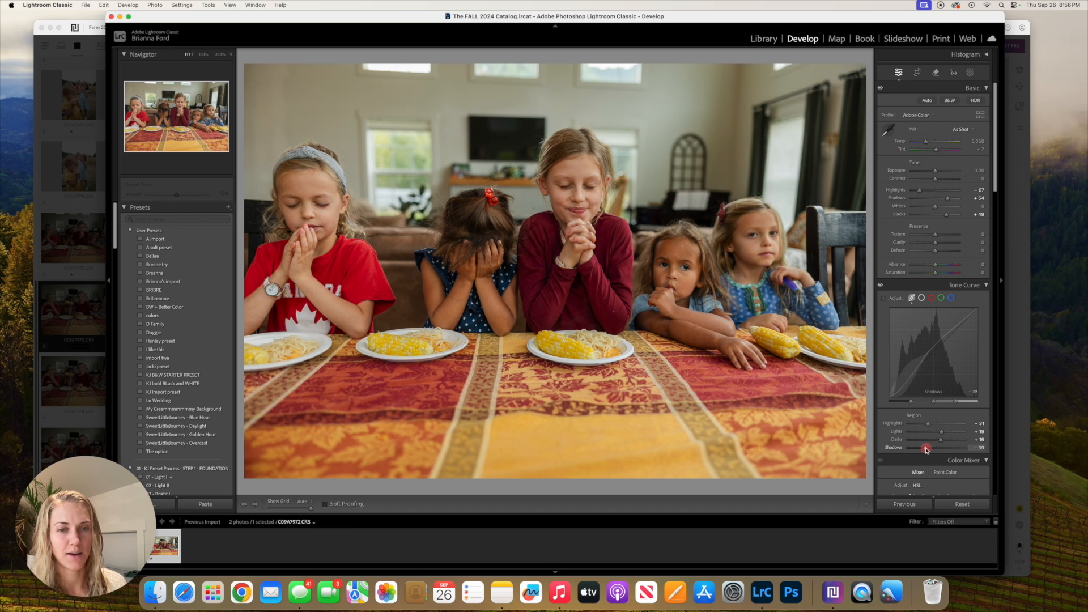
- Set the dinner table photo's Contrast to +11 and Exposure to +0.10, checking the middle girl's face up close
drag(935, 178, 938, 181)
click(553, 186)
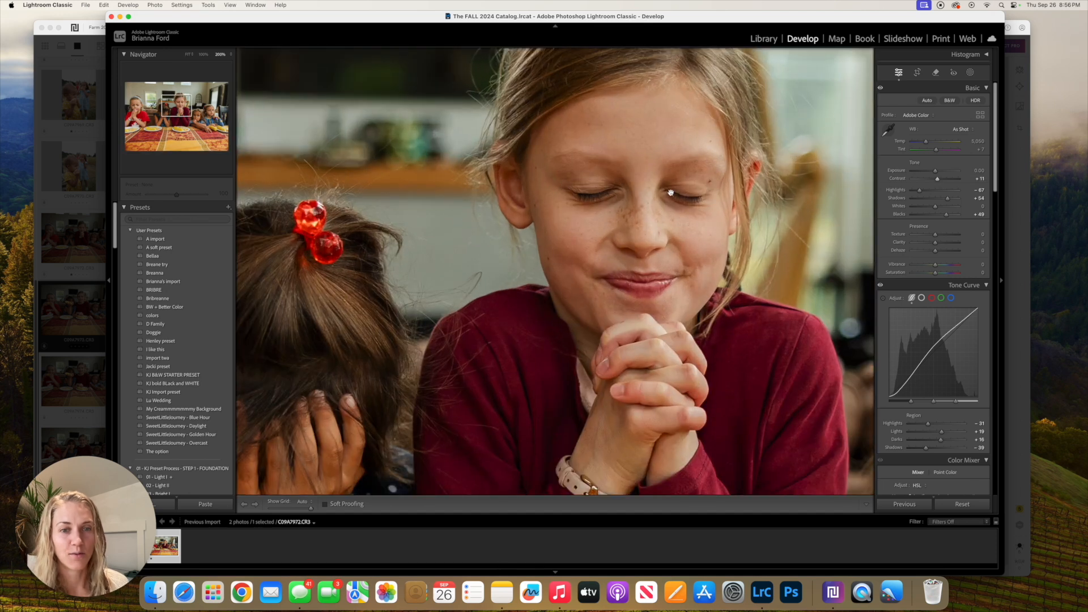
click(719, 196)
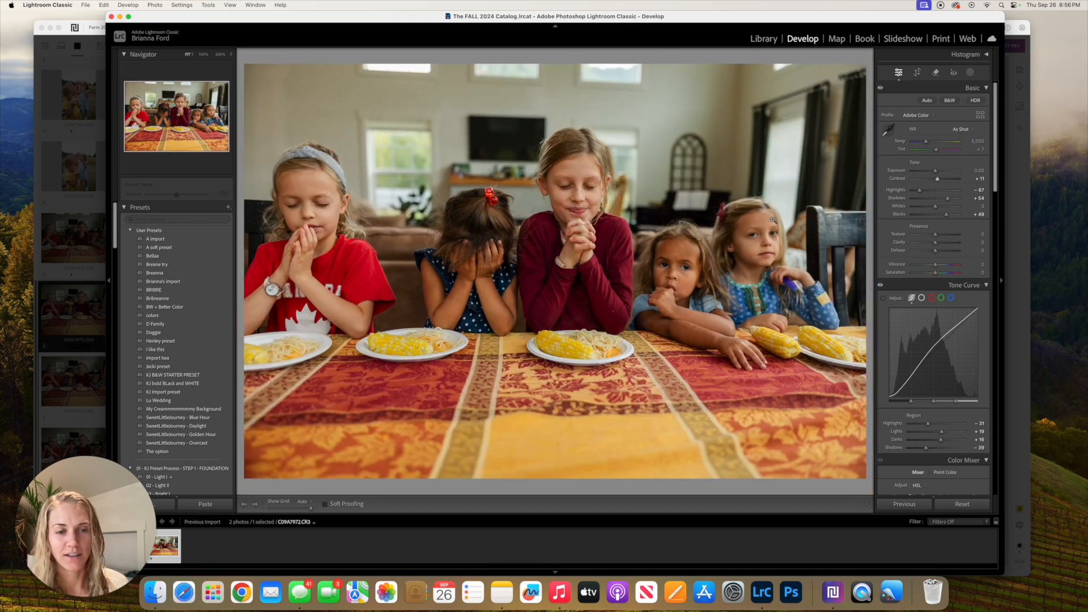
drag(938, 173, 938, 173)
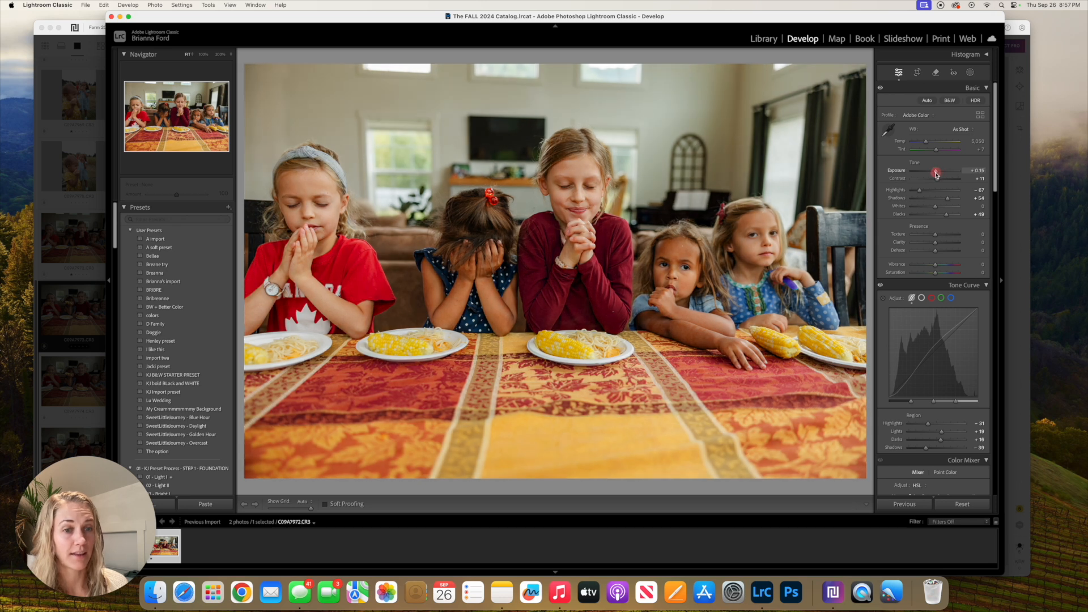
drag(936, 175, 935, 173)
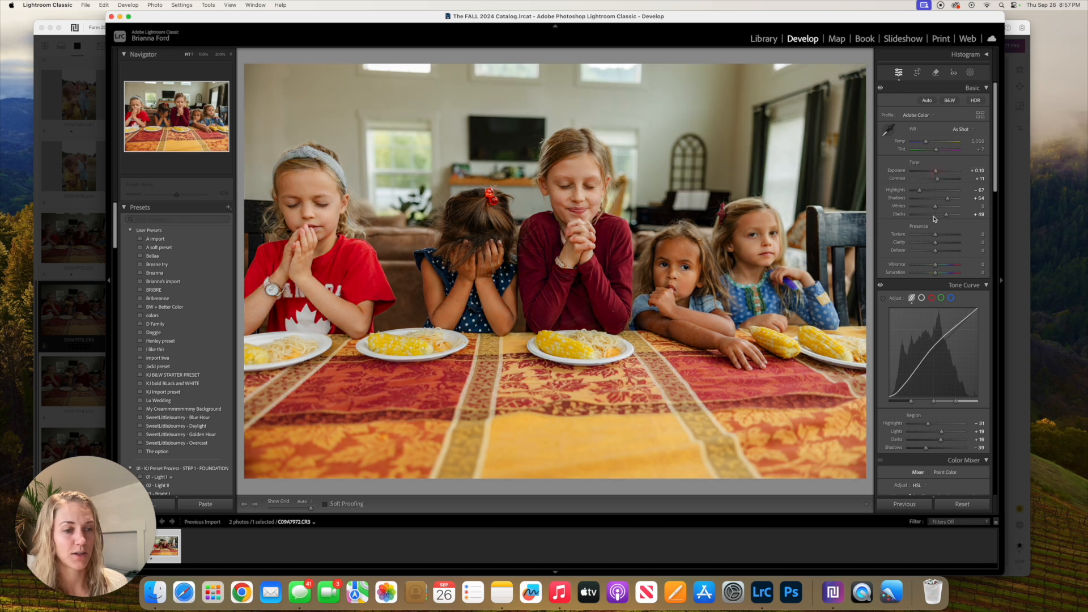
- Reset the dinner table photo to compare it with the original, undo the reset and return to the Library grid
click(964, 504)
key(super+z)
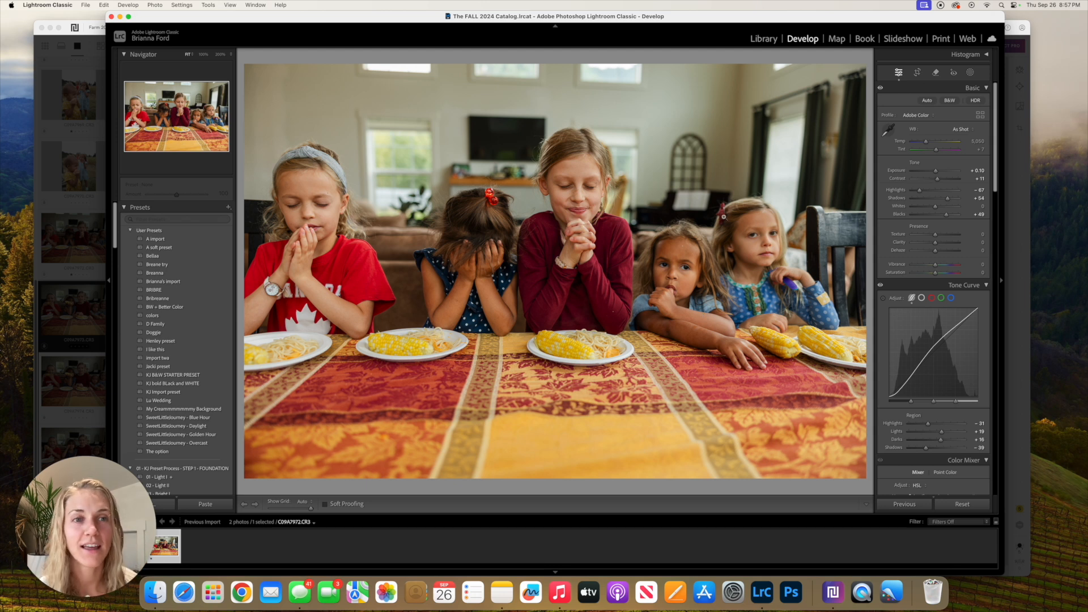
click(765, 39)
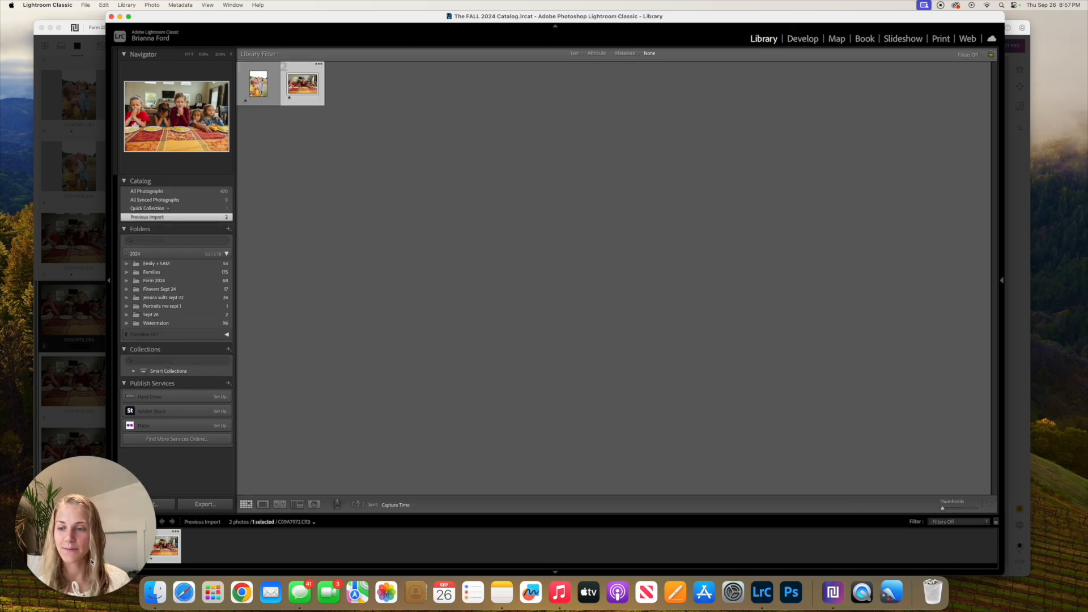